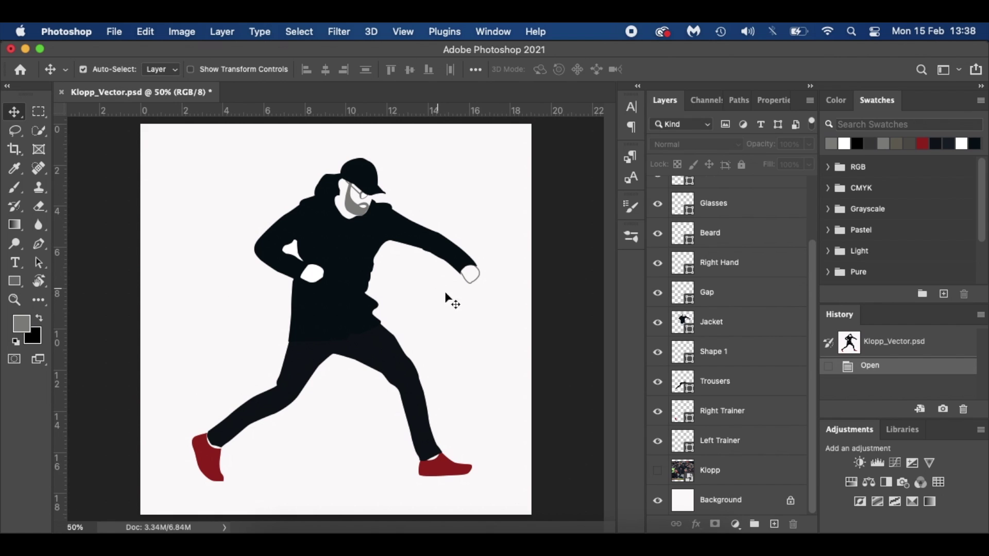
Step: Examine the example posters 6.5 - Spurs.jpg and LFC_CITY.jpg, close the Spurs poster and return to Photoshop
key("ctrl+Up")
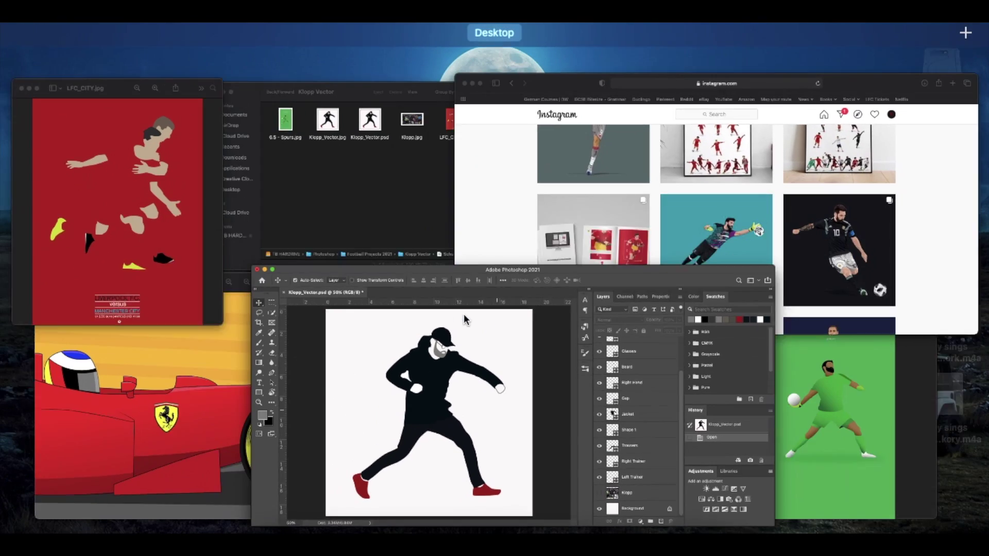
left_click(852, 402)
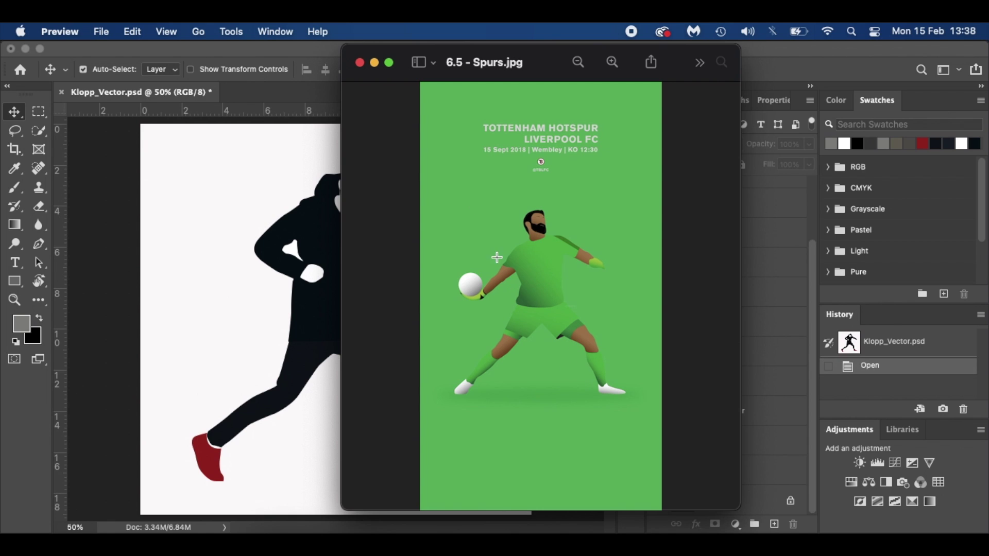
left_click(360, 63)
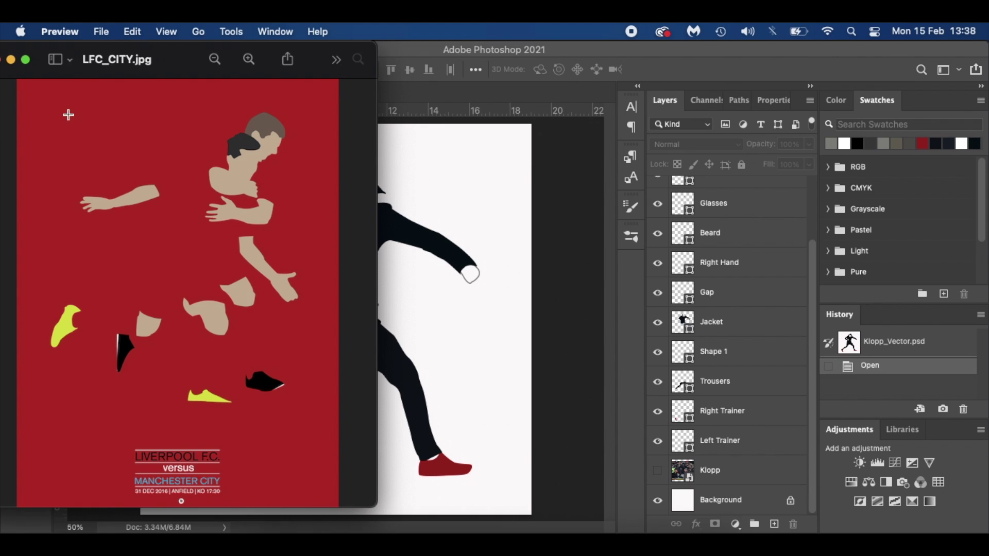
left_click(363, 385)
left_click(473, 407)
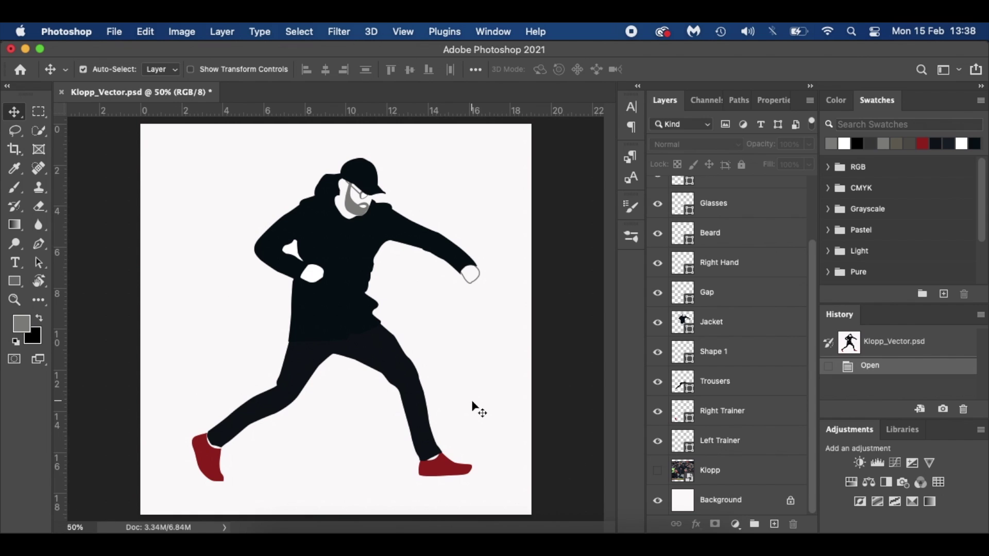
Step: Examine the example artwork Schumacher_Art.jpg, and close its preview along with the LFC_CITY.jpg preview
key("ctrl+Up")
left_click(236, 373)
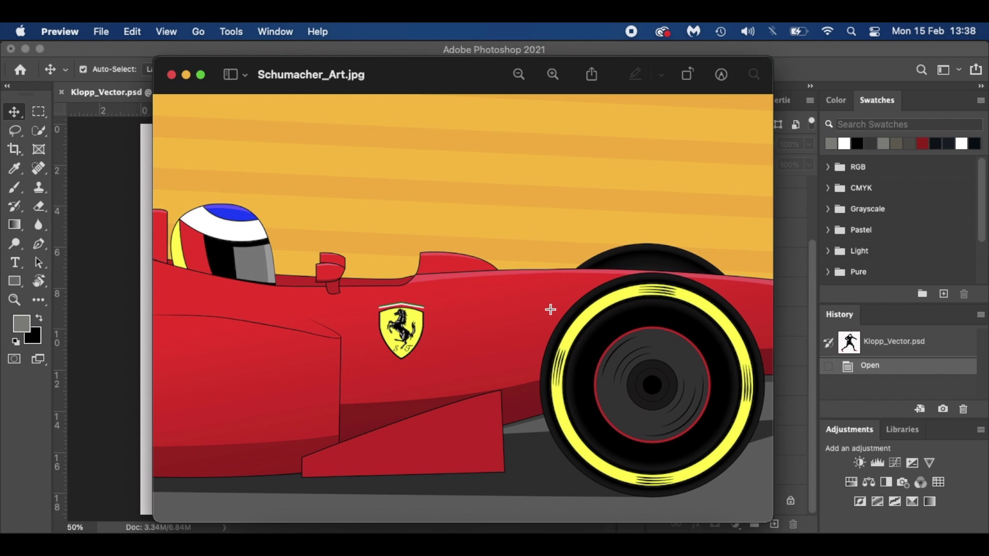
left_click(169, 75)
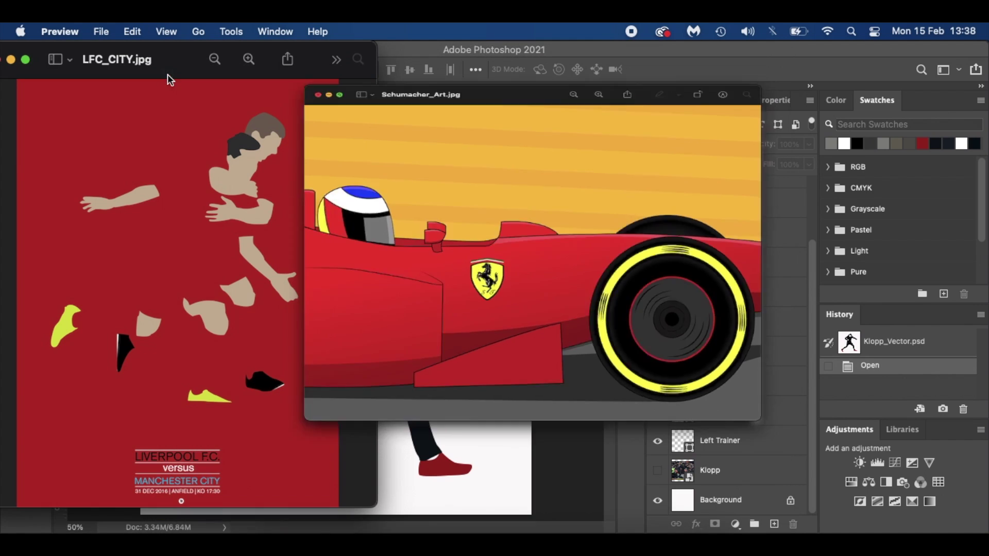
left_click_drag(95, 73, 164, 76)
left_click(64, 61)
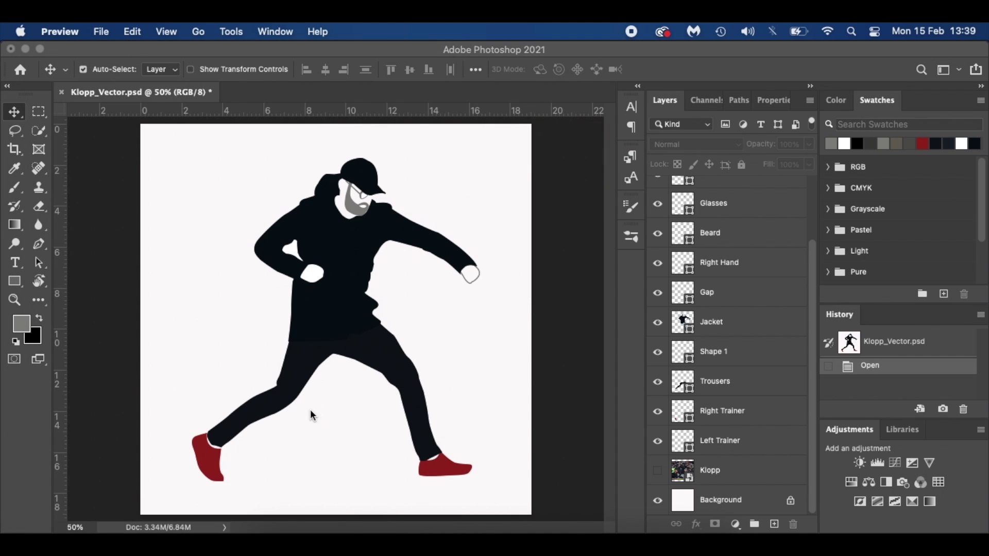
Step: Switch to Safari and look through the football and basketball illustrations on the entiredesign Instagram profile for vector art inspiration
left_click(342, 530)
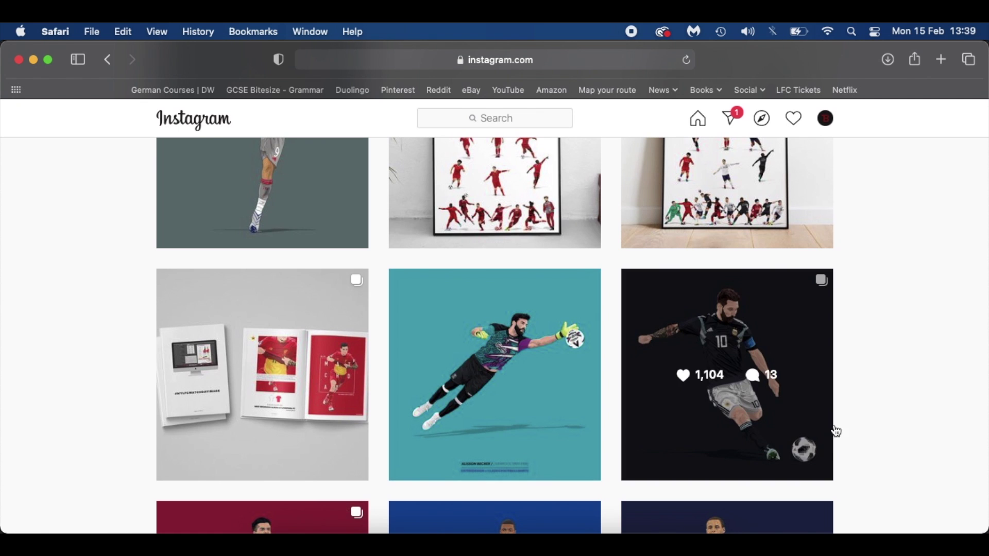
scroll(867, 370, "down", 5)
scroll(870, 370, "up", 10)
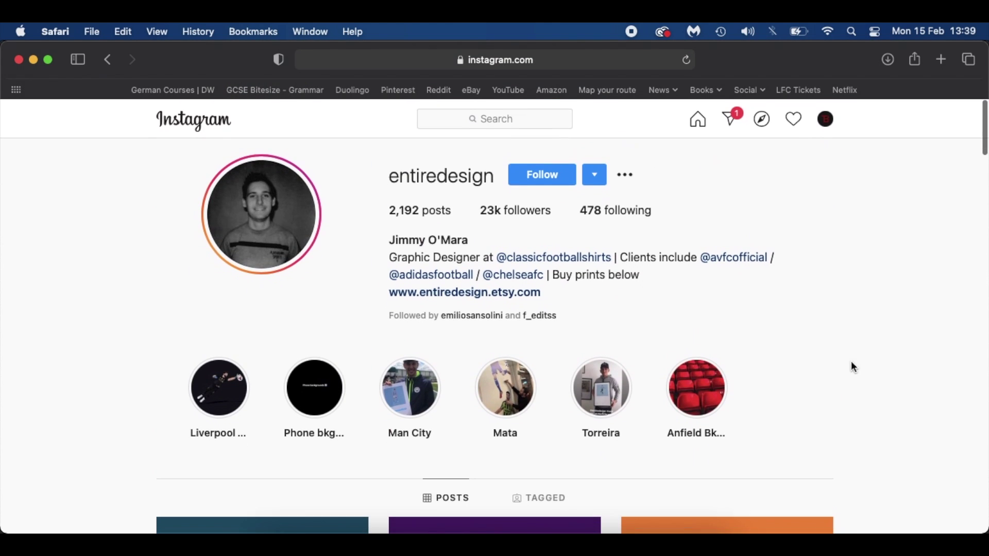
scroll(795, 342, "down", 3)
scroll(796, 346, "down", 1)
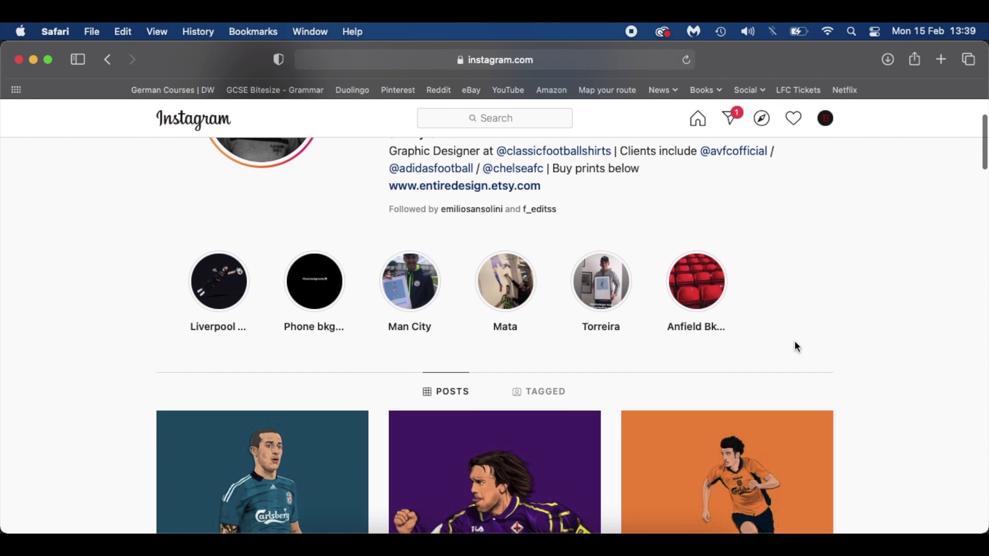
scroll(797, 347, "down", 5)
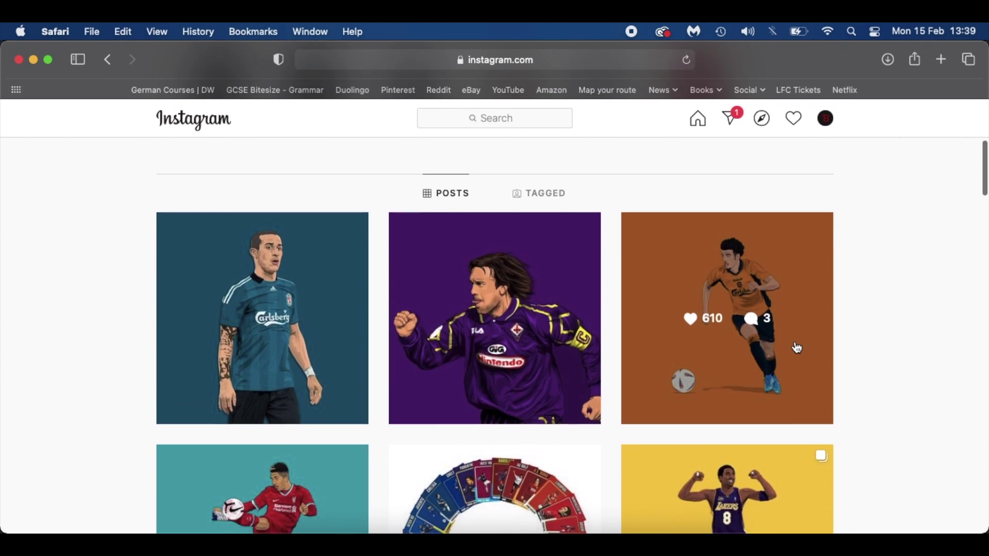
scroll(866, 355, "down", 3)
scroll(865, 355, "down", 3)
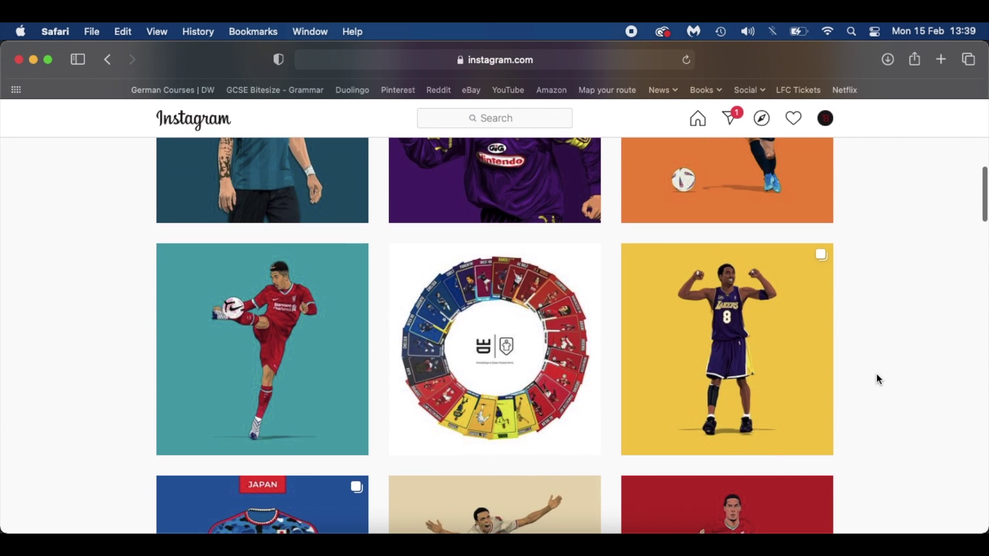
scroll(879, 379, "down", 7)
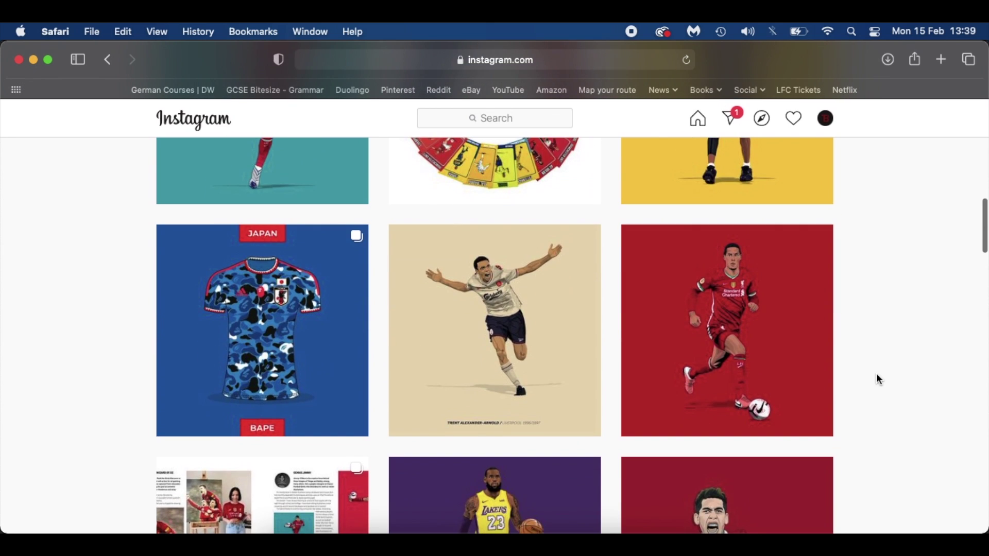
scroll(879, 379, "down", 6)
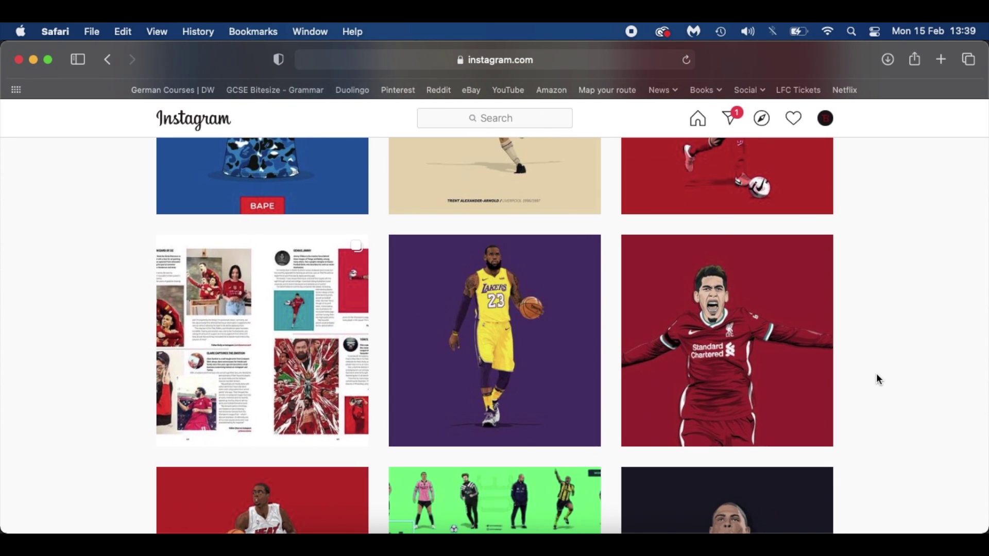
scroll(879, 380, "down", 7)
scroll(879, 380, "down", 5)
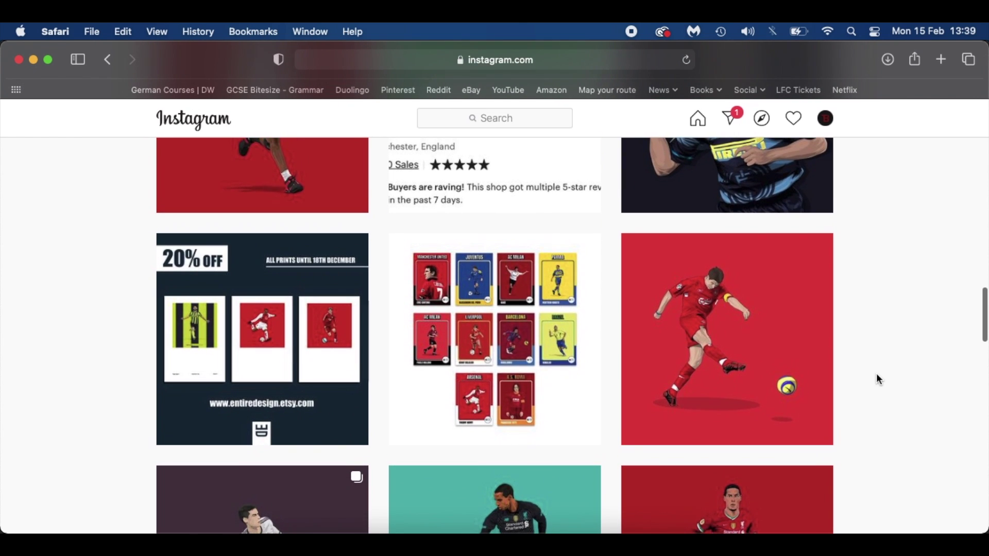
scroll(879, 379, "down", 5)
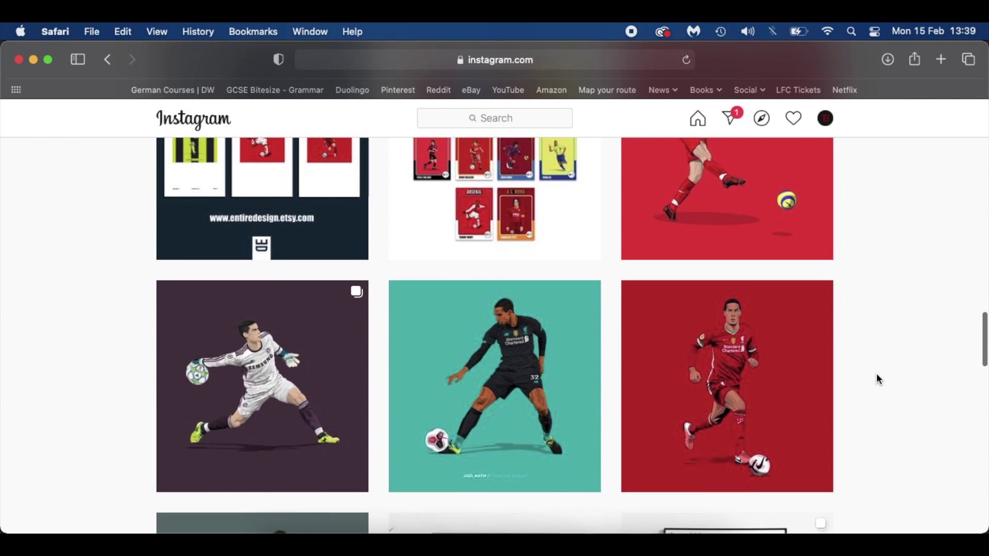
scroll(879, 379, "down", 2)
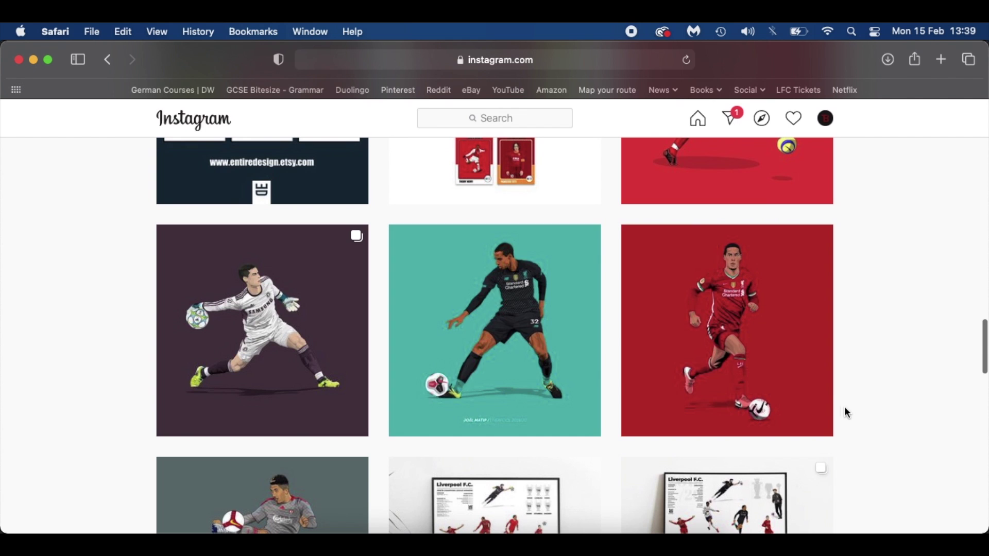
scroll(845, 410, "down", 5)
scroll(846, 412, "down", 10)
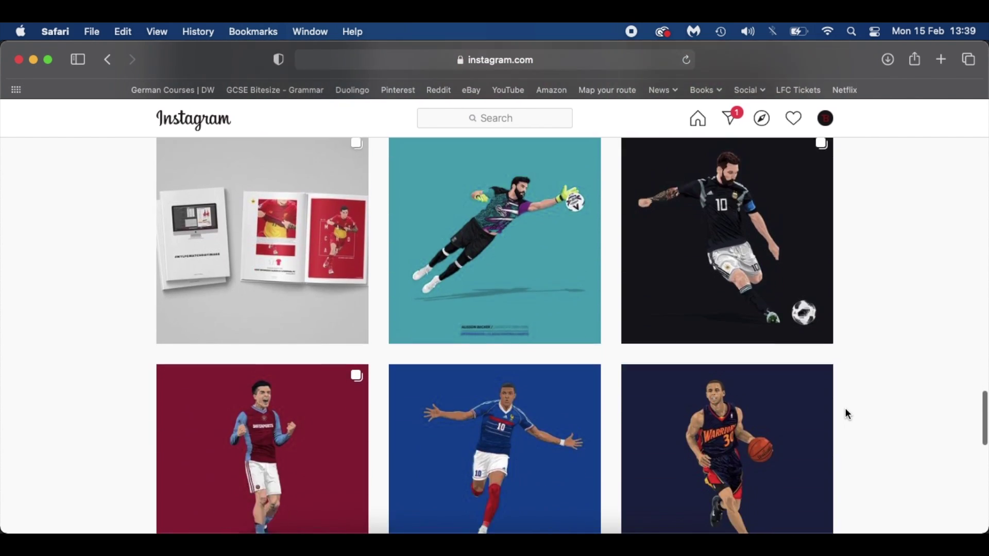
scroll(846, 414, "down", 8)
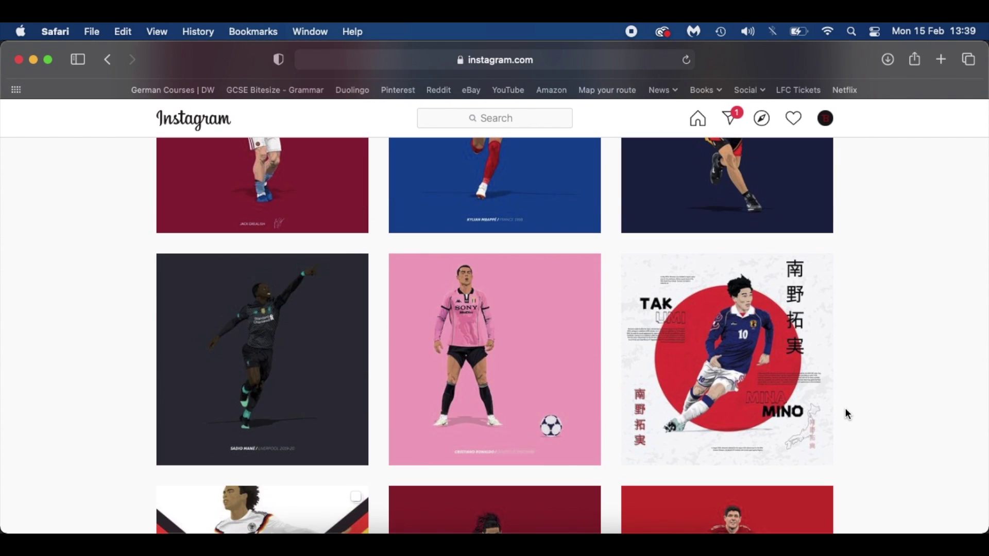
scroll(845, 408, "down", 5)
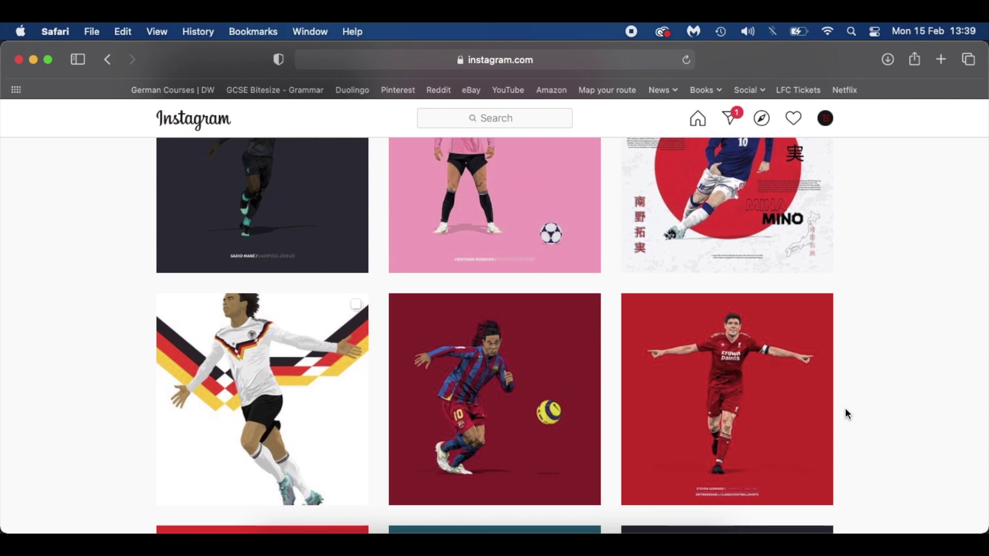
scroll(845, 408, "down", 4)
scroll(845, 408, "up", 15)
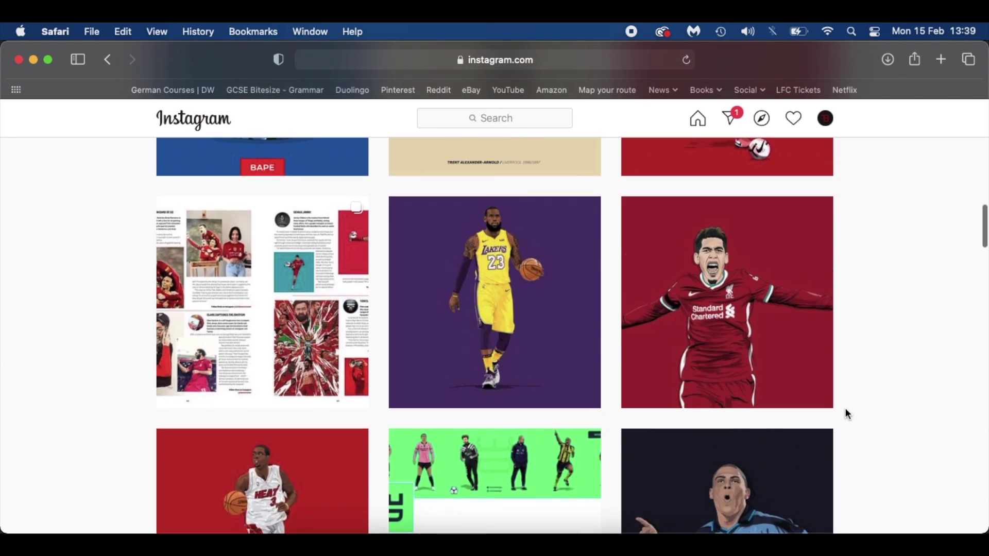
scroll(845, 407, "up", 10)
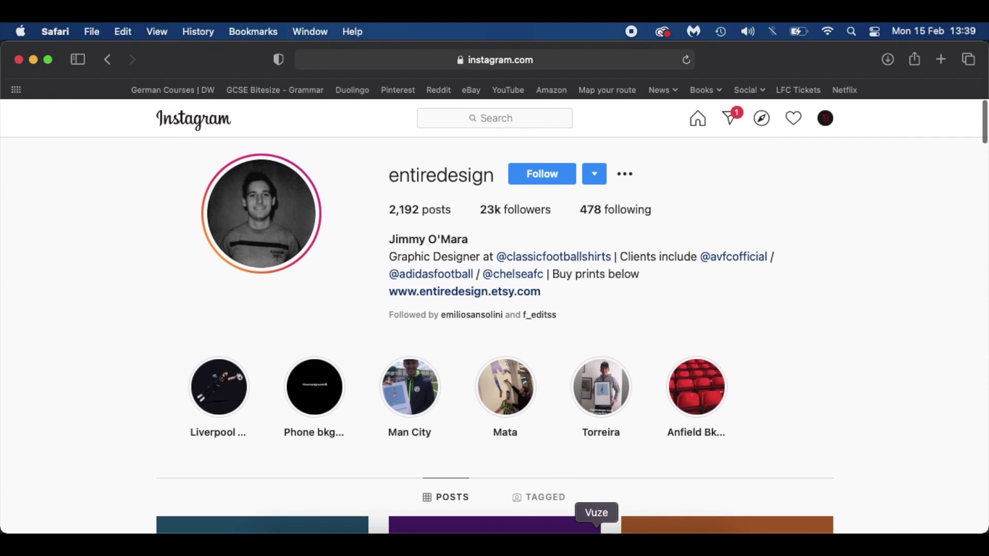
Step: Switch to Photoshop and create a new 1080 x 1080 pixel document at 144 pixels/inch in 8-bit RGB Color
left_click(547, 538)
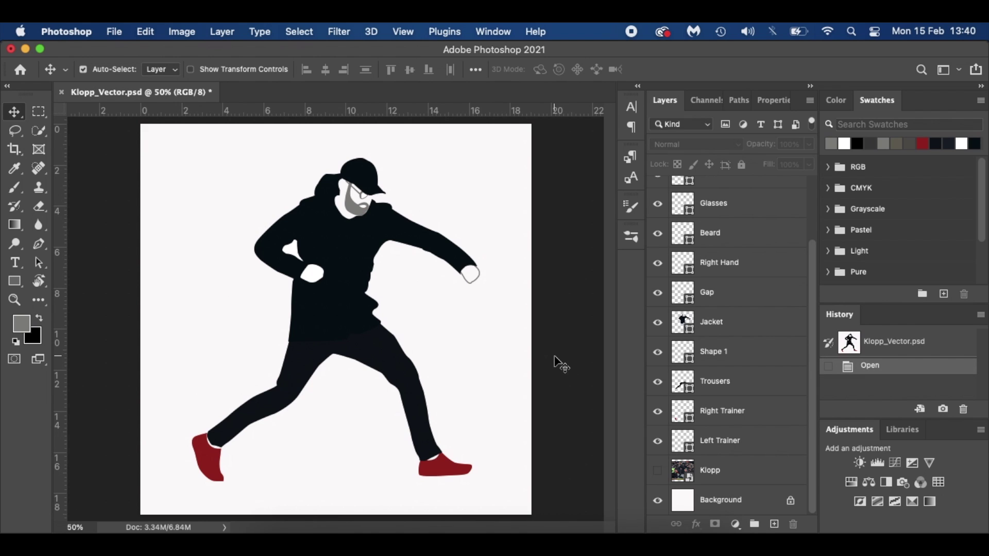
key("super+n")
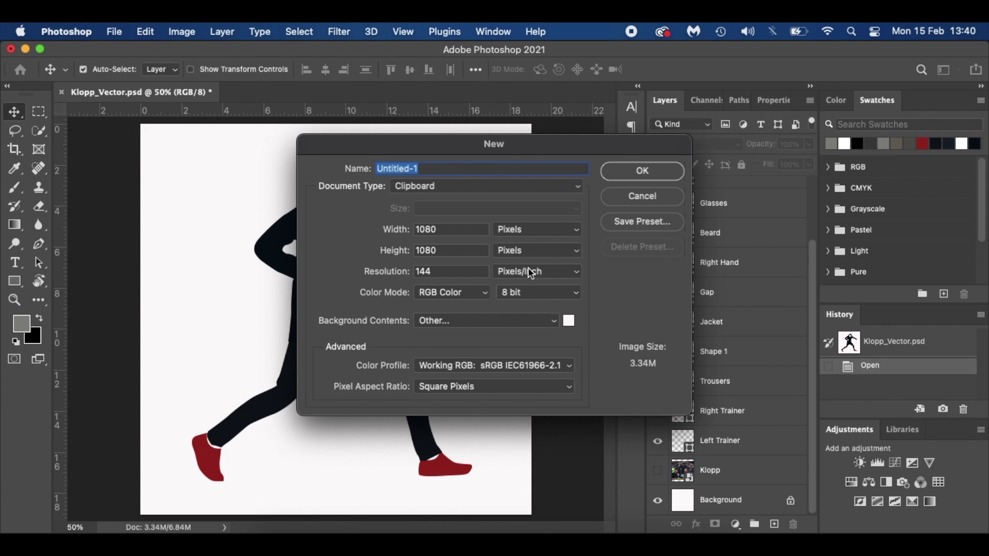
left_click(633, 171)
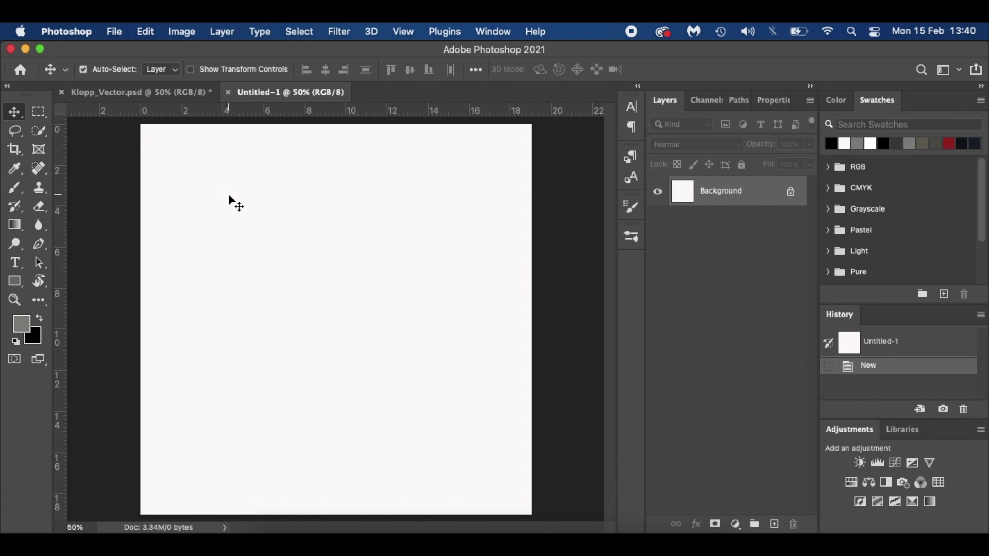
Step: Place Klopp.jpg from the Klopp Vector folder into the new document, enlarged about its centre so the running figure fills most of the canvas
right_click(275, 541)
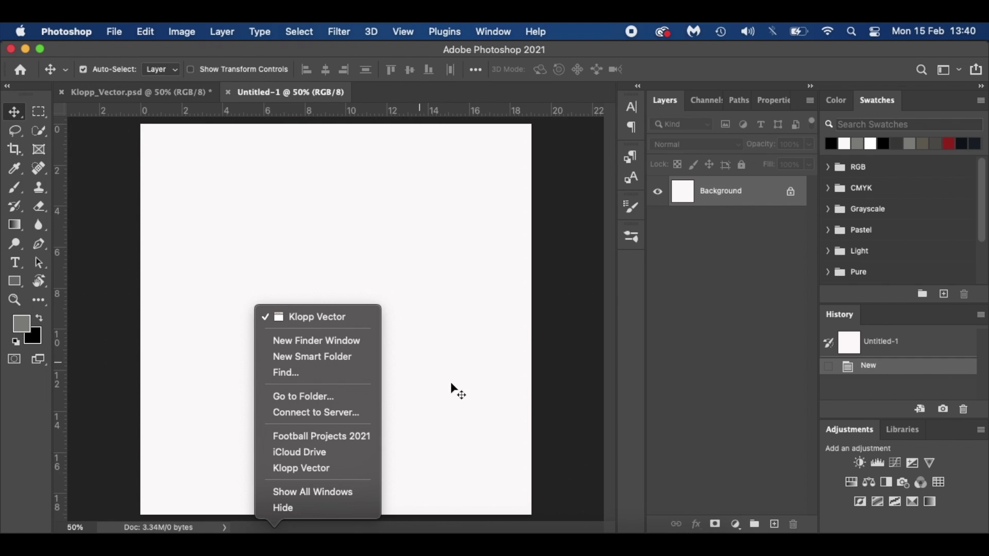
left_click(274, 541)
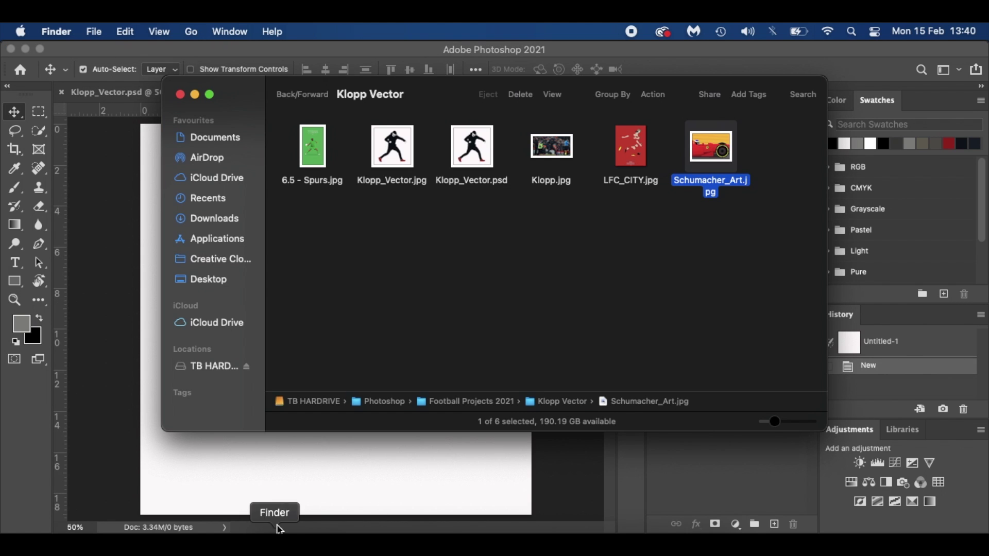
left_click_drag(562, 148, 401, 445)
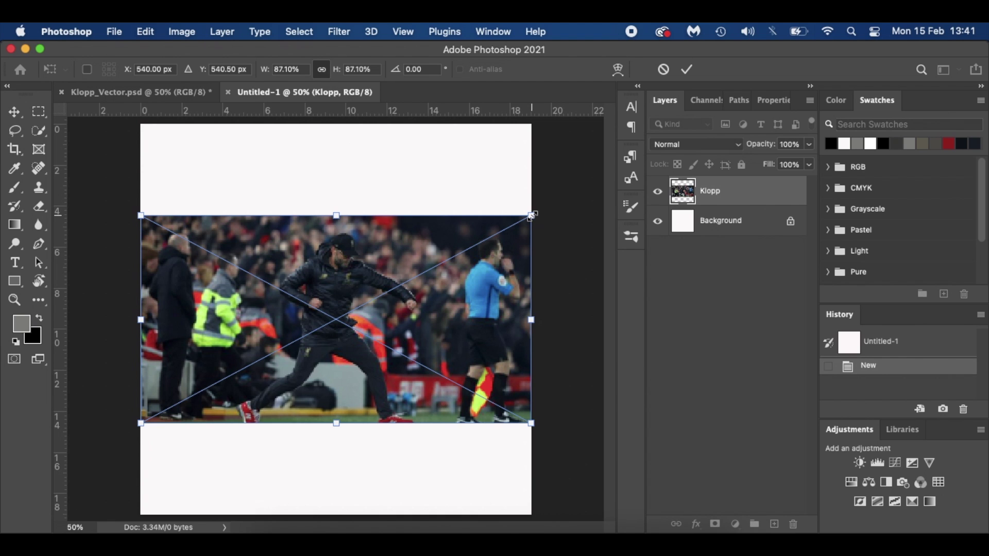
left_click_drag(532, 216, 638, 128)
key("Return")
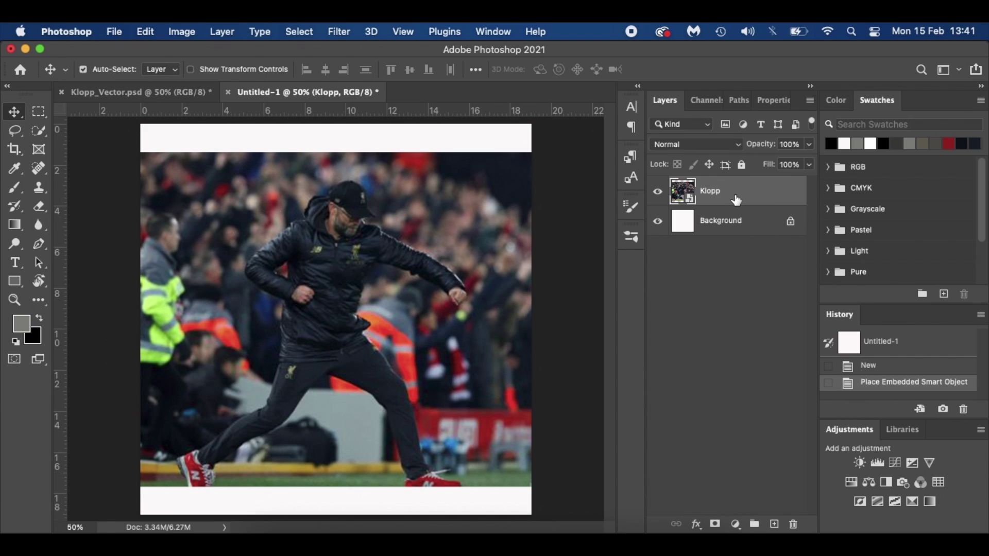
Step: Add an empty layer above the Klopp photo and activate the Pen tool
left_click(774, 524)
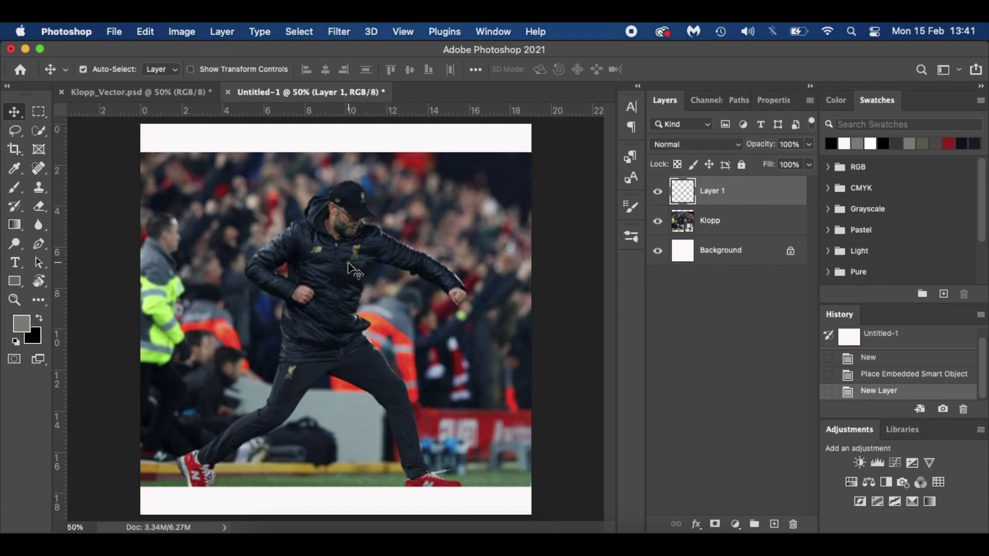
key("p")
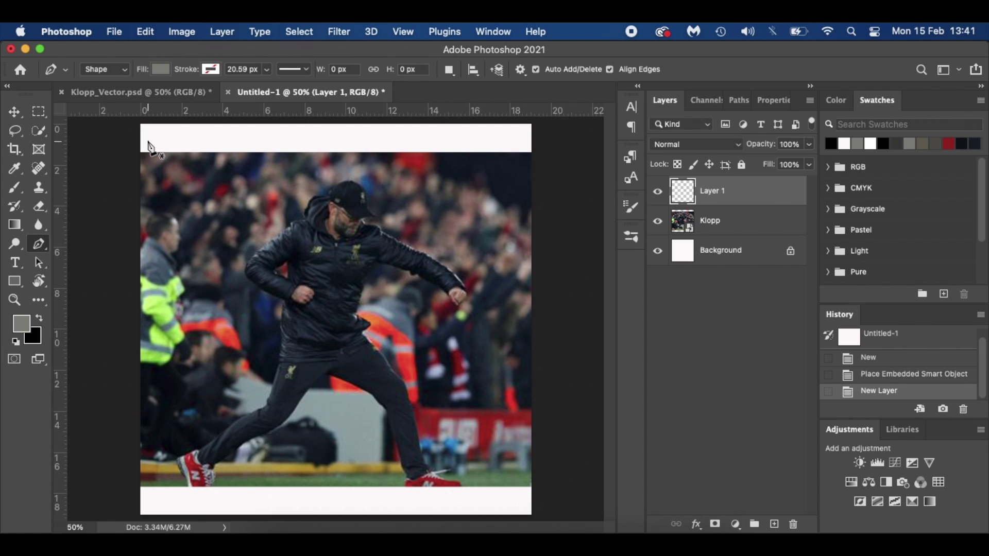
Step: Sample the cap's dark colour from the photo as foreground (0d161b) and activate the Pen tool with it as fill
scroll(341, 278, "up", 5)
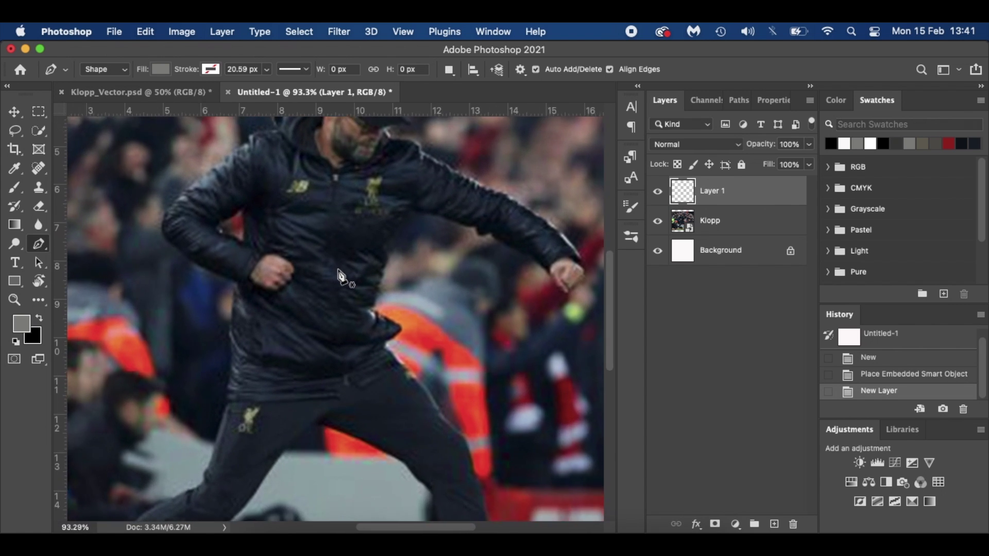
scroll(341, 279, "up", 3)
scroll(361, 281, "up", 3)
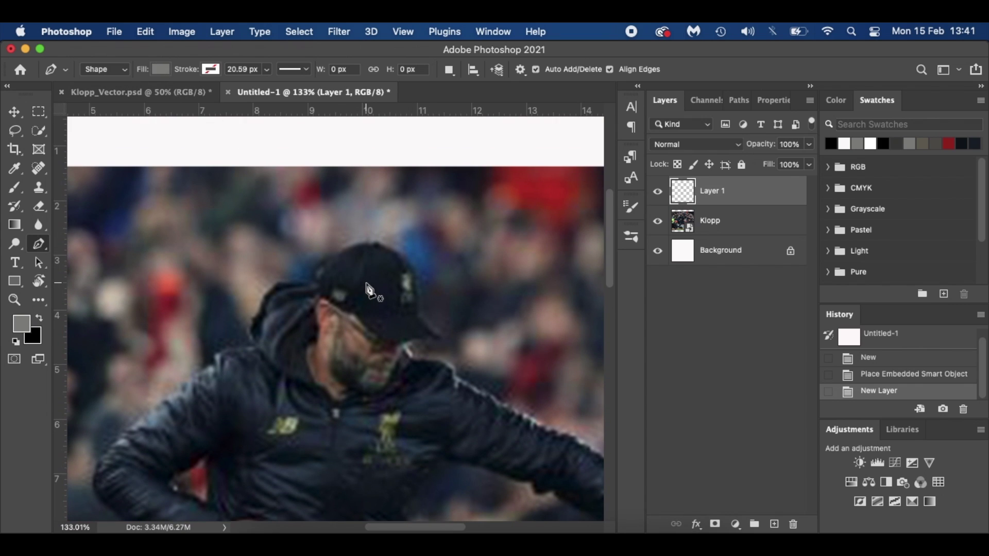
key("i")
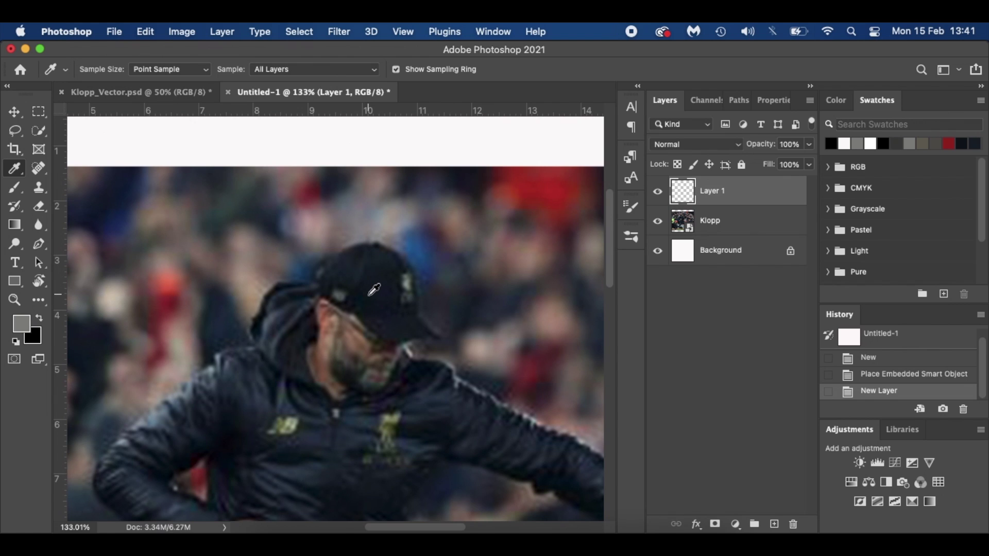
left_click(372, 291)
left_click(22, 323)
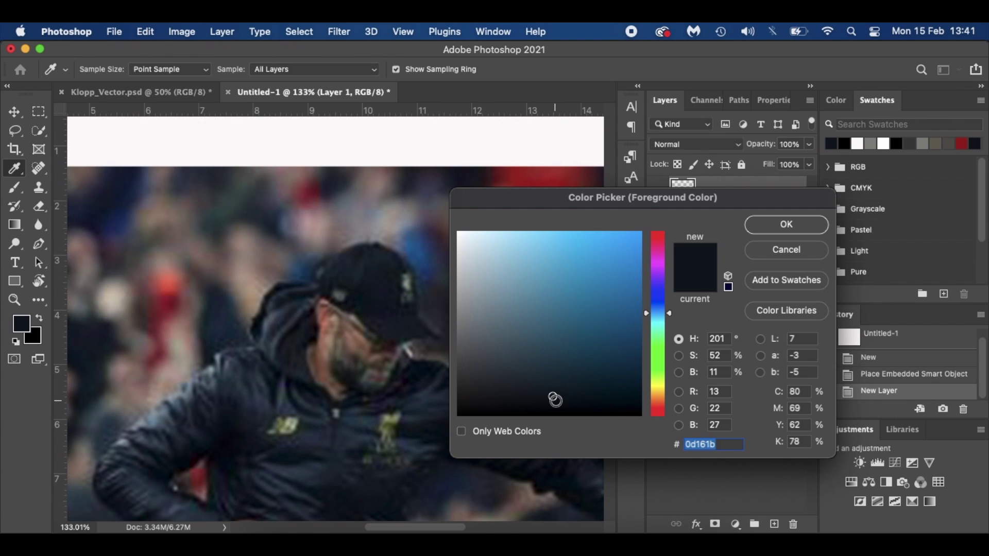
left_click(761, 222)
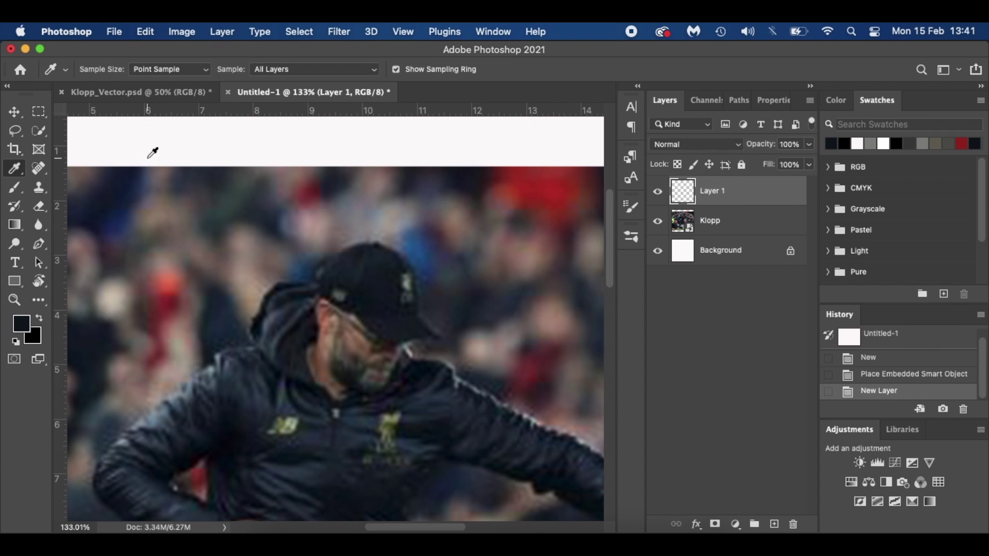
key("p")
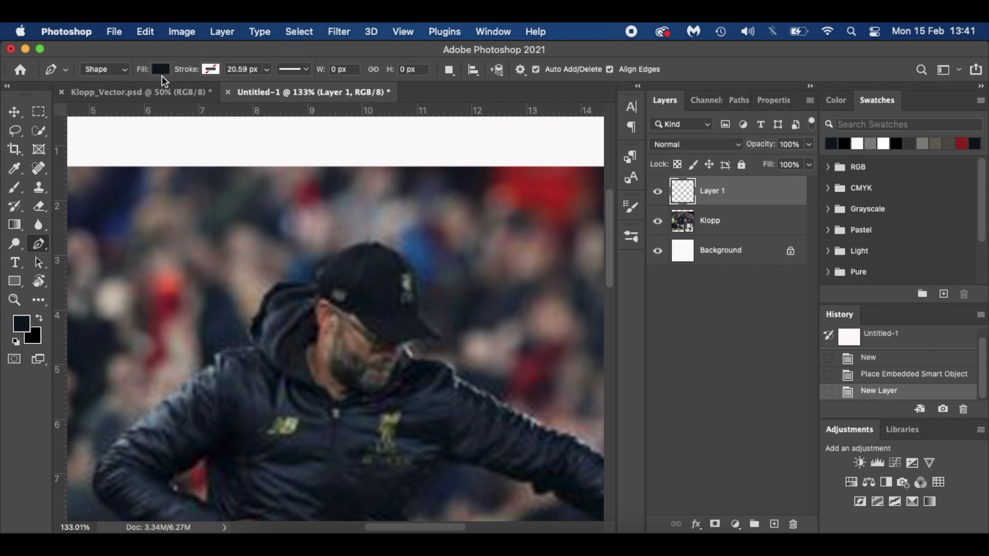
Step: Start a filled Pen shape at the cap's back edge, tracing its lower edge above the face and around the brim
left_click(321, 297)
left_click_drag(356, 310, 363, 321)
left_click(384, 339)
left_click(405, 342)
left_click_drag(404, 343, 412, 340)
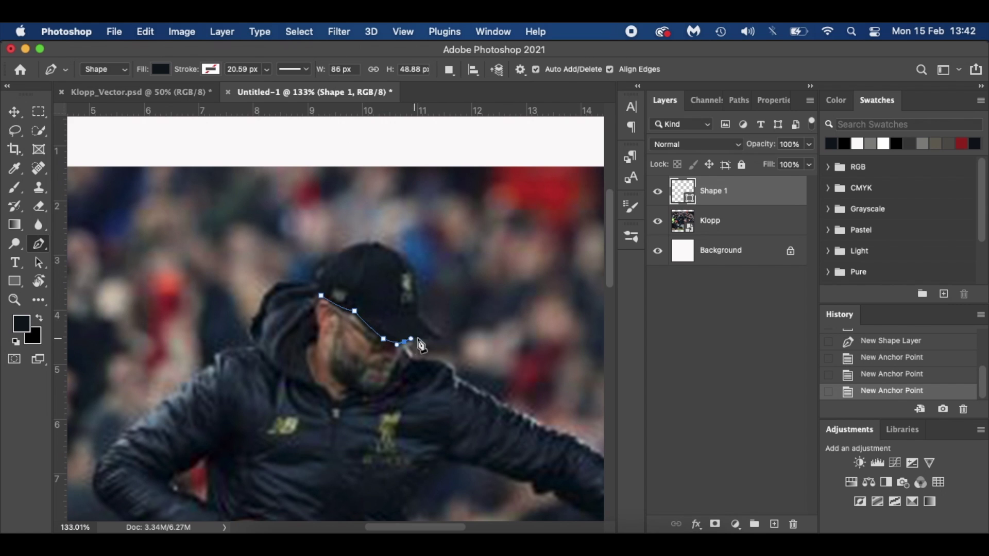
left_click(432, 338)
left_click_drag(431, 336, 418, 322)
left_click(416, 315)
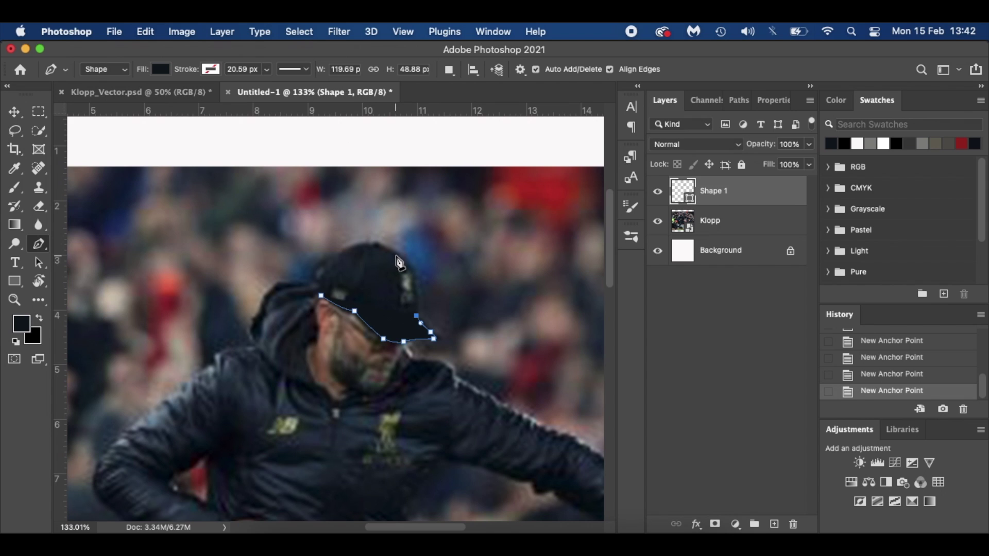
Step: Curve the outline over the crown to close the cap shape at about 120 x 103 px, checking it with the photo hidden
left_click_drag(395, 256, 338, 252)
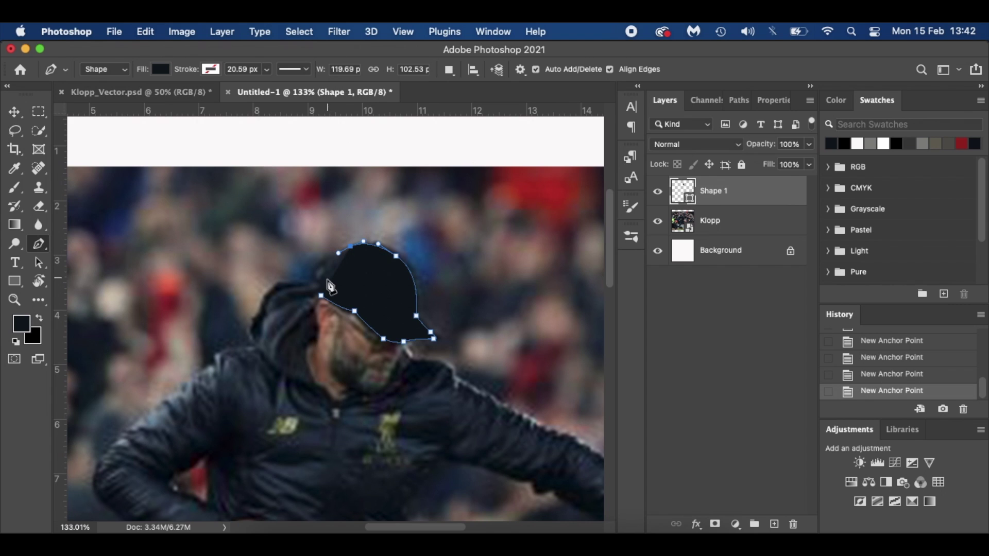
left_click_drag(321, 295, 322, 327)
key("Return")
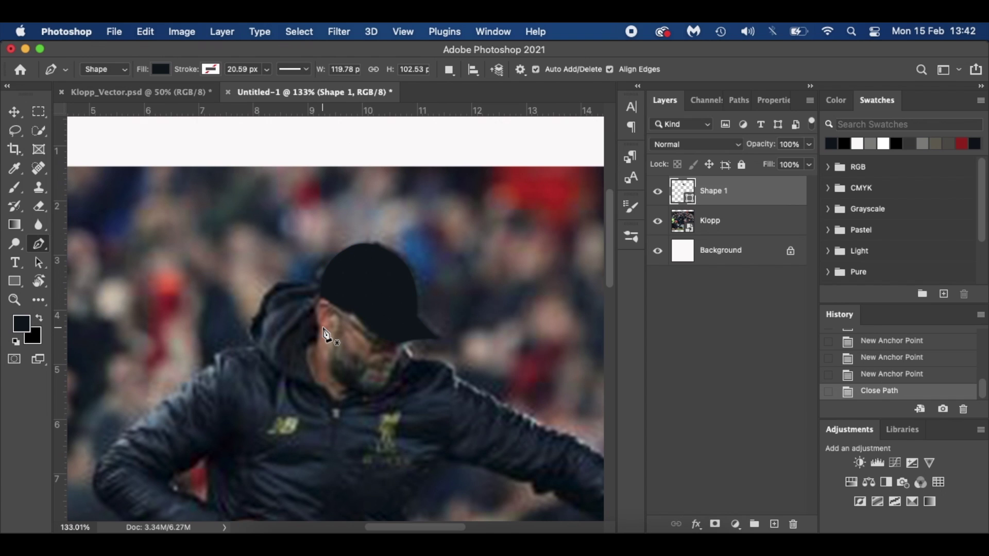
left_click(658, 221)
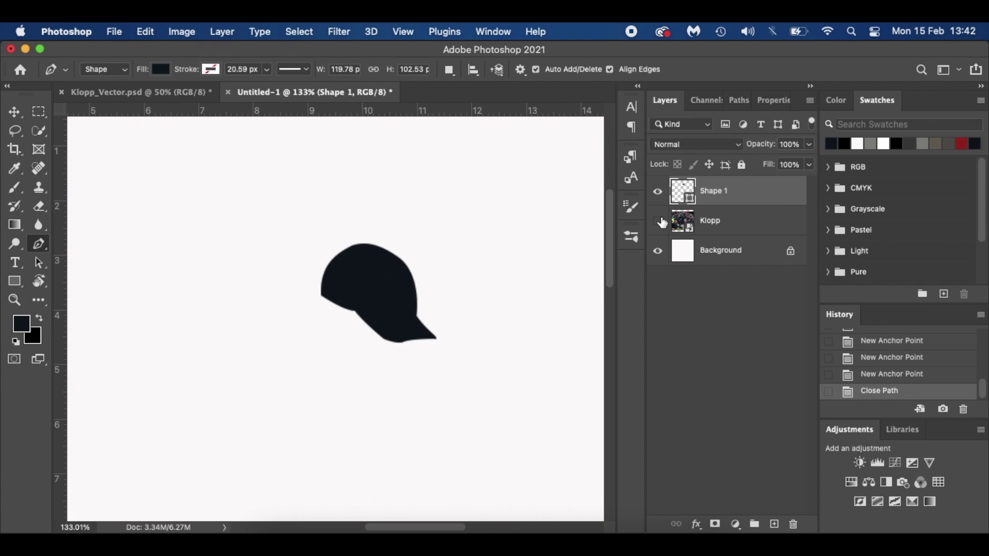
left_click(659, 224)
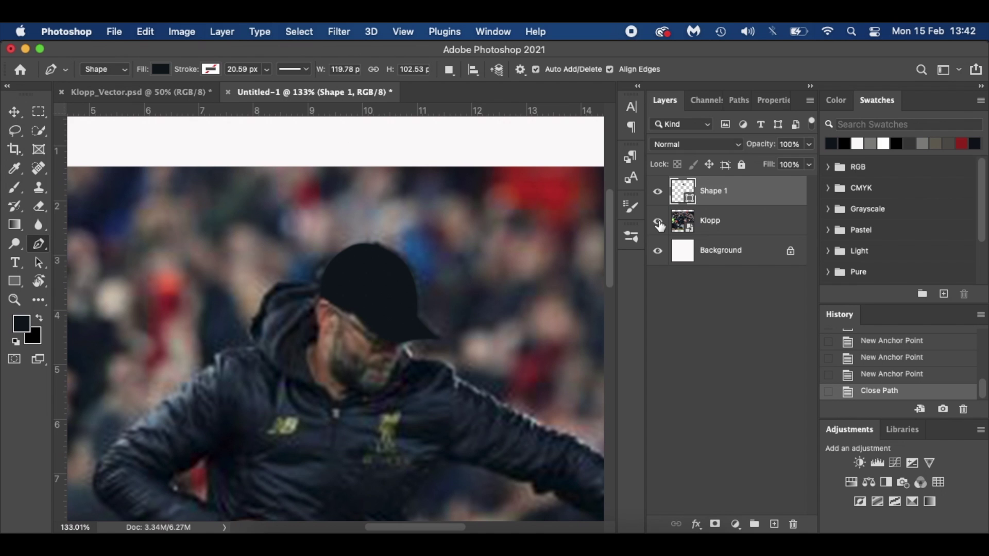
Step: Rename the cap's shape layer to Hat
scroll(477, 365, "down", 2)
scroll(477, 365, "down", 2)
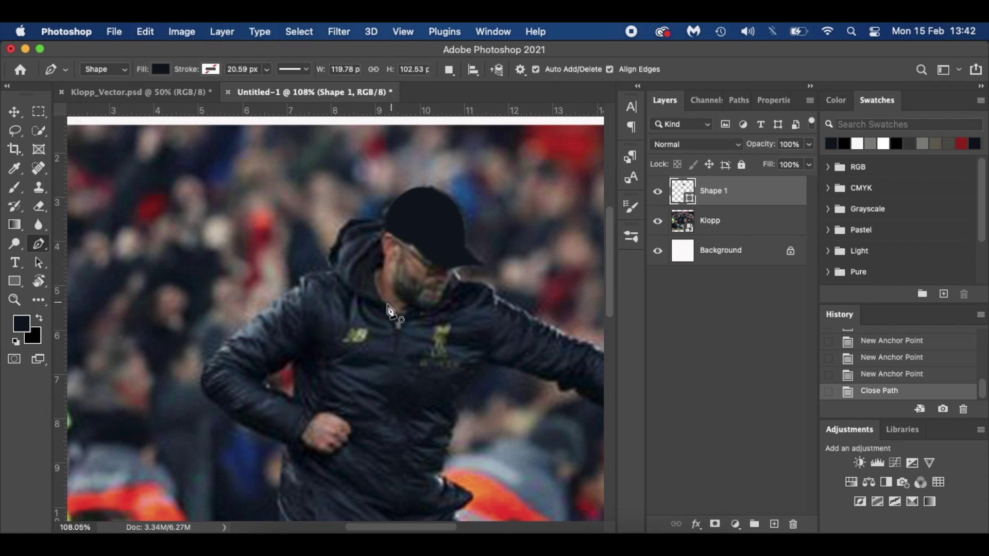
key("i")
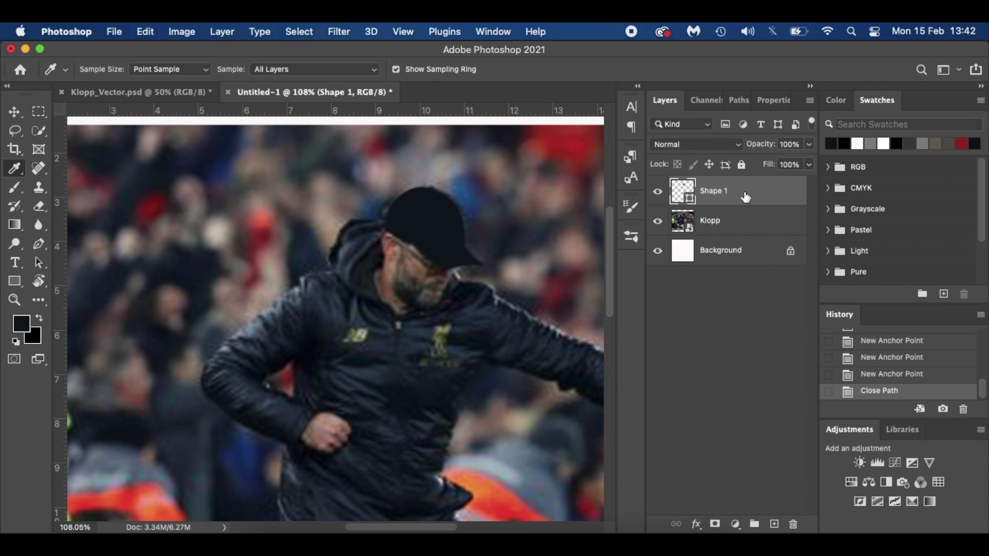
double_click(720, 191)
type("Hat")
key("Return")
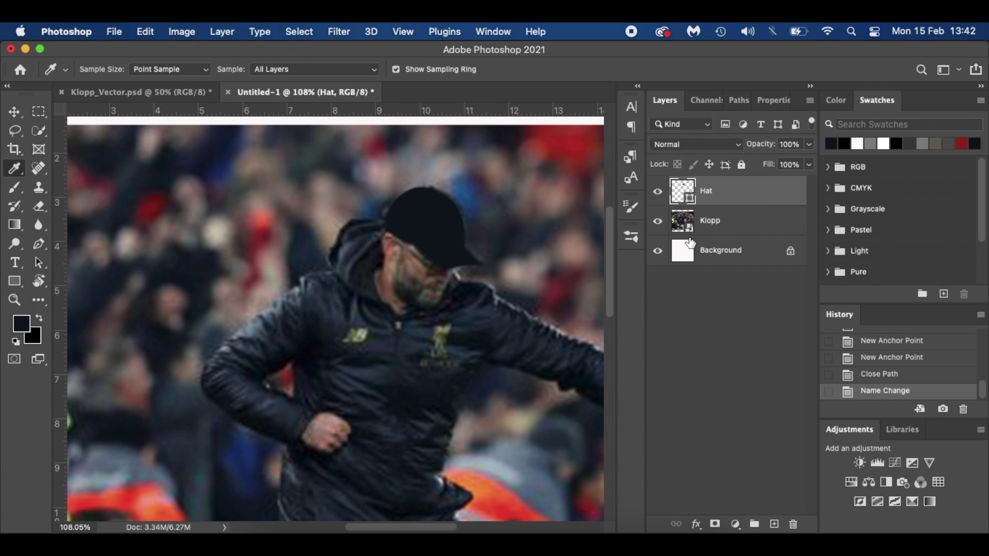
Step: Add an empty layer between Hat and the Klopp photo and sample a dark tone from the jacket as the foreground colour
left_click(774, 524)
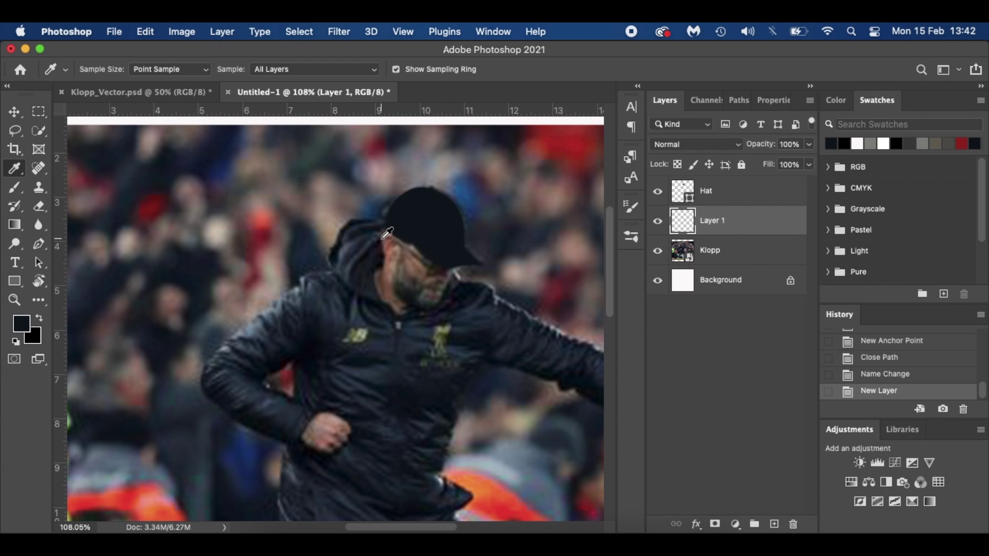
scroll(386, 234, "up", 5)
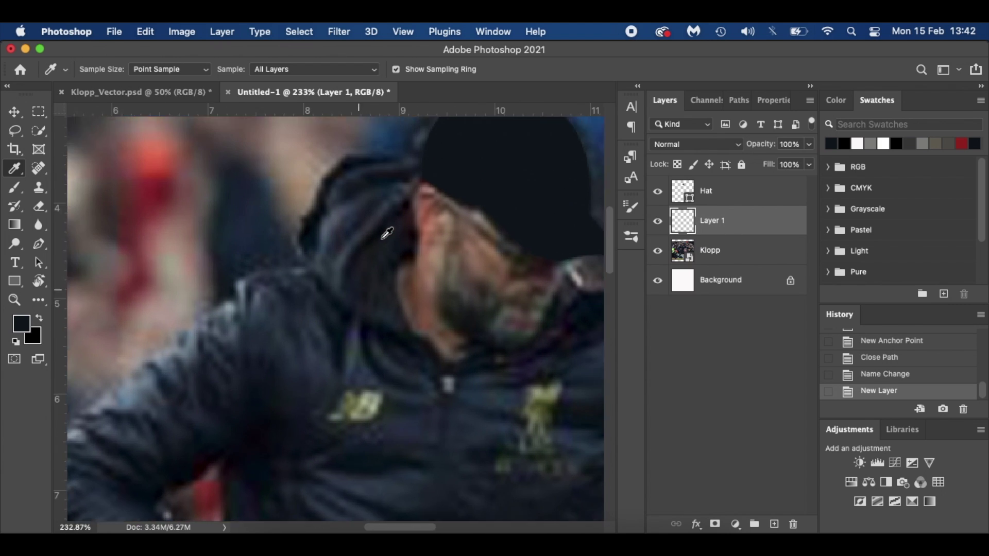
left_click(380, 222)
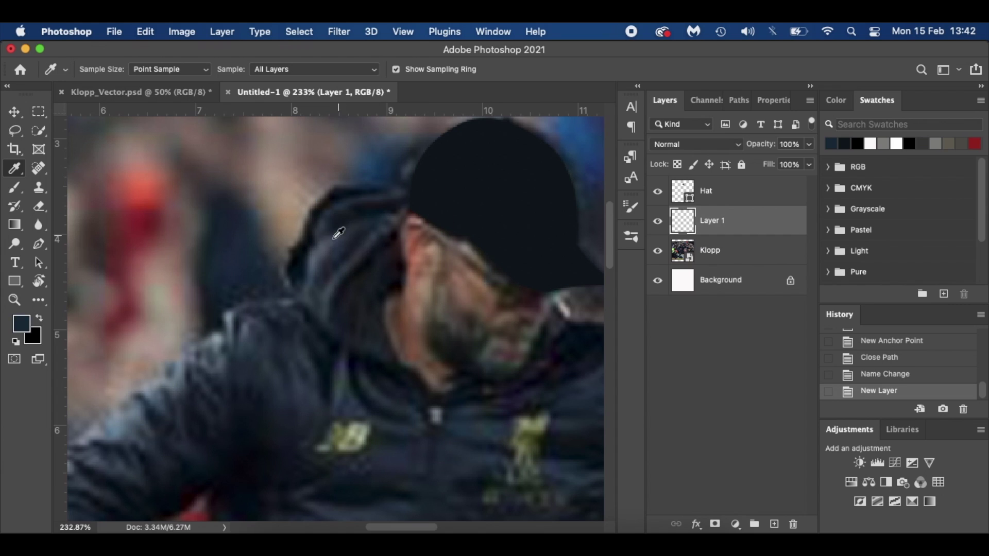
left_click(260, 432)
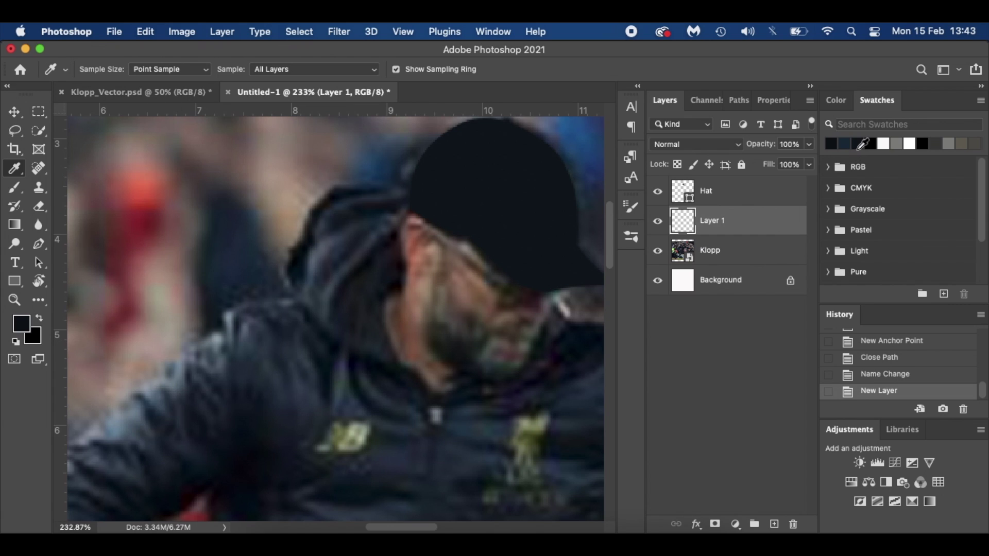
Step: Start the jacket's Pen shape at the cap's back edge and trace the neckline around the face to the far collar
key("p")
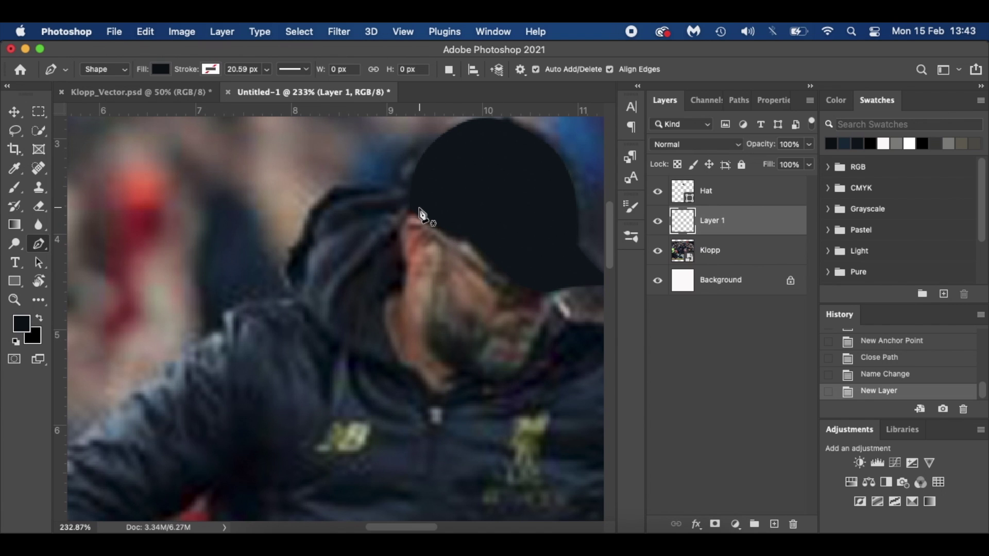
scroll(419, 215, "down", 3)
scroll(401, 240, "up", 1)
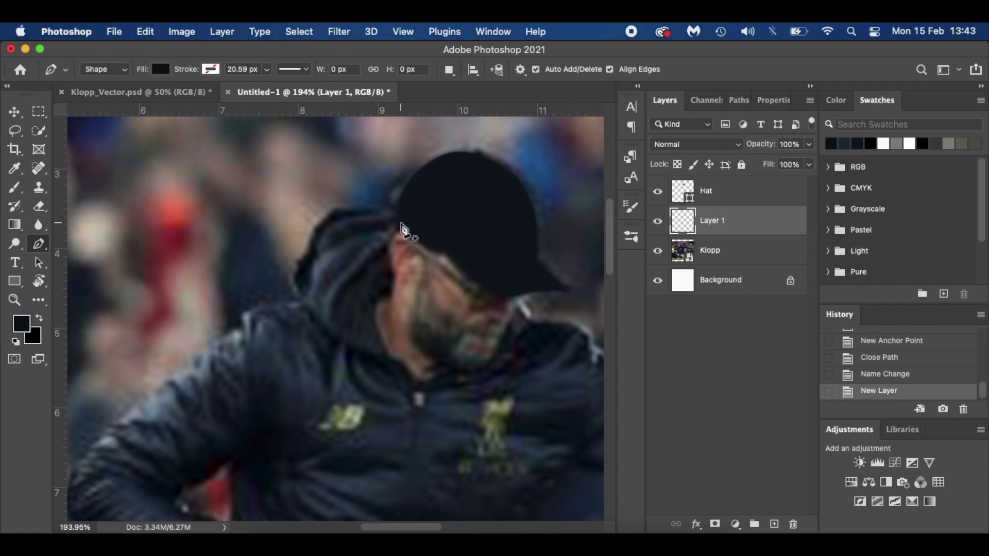
left_click(402, 227)
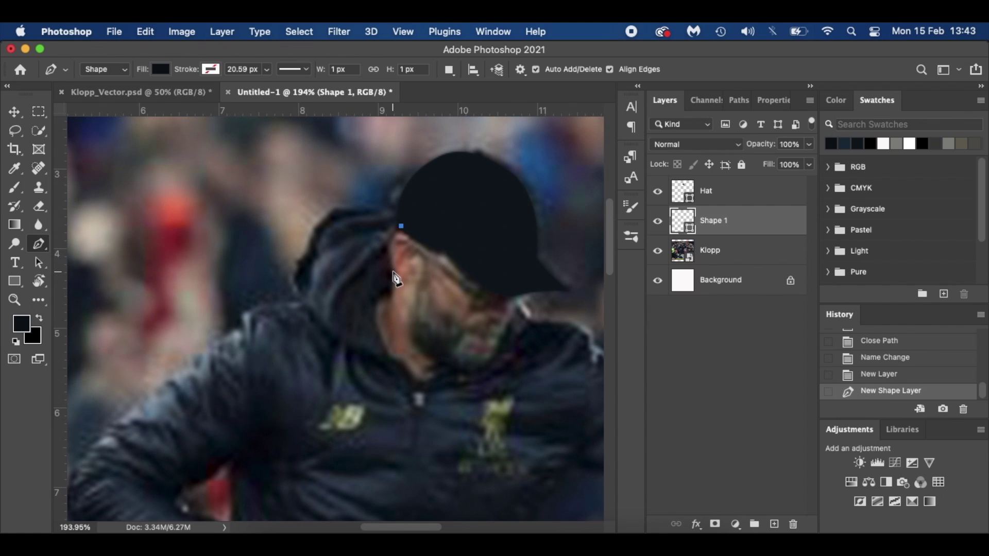
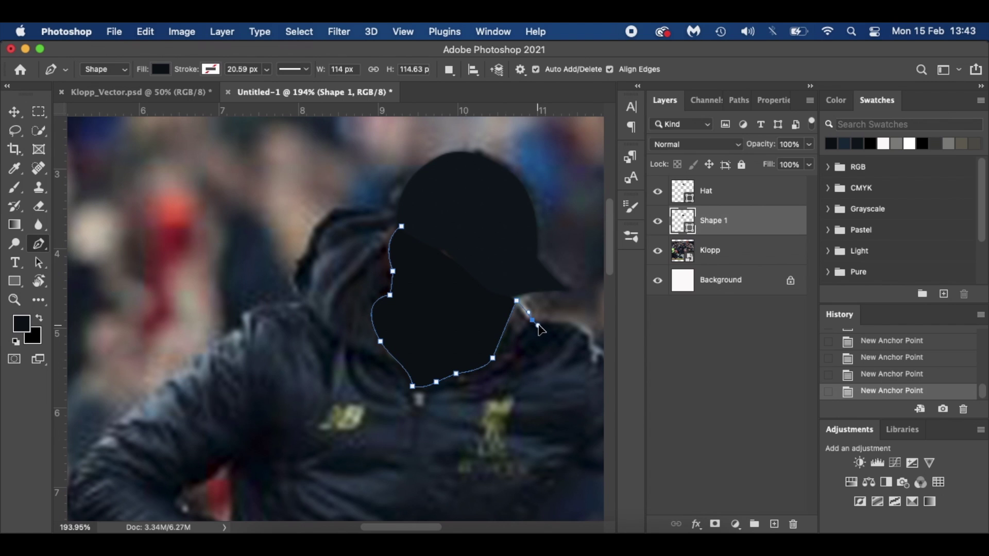
Step: Continue the jacket outline over the shoulder and along the upper edge of the outstretched sleeve to the cuff
scroll(538, 325, "right", 5)
scroll(538, 326, "down", 2)
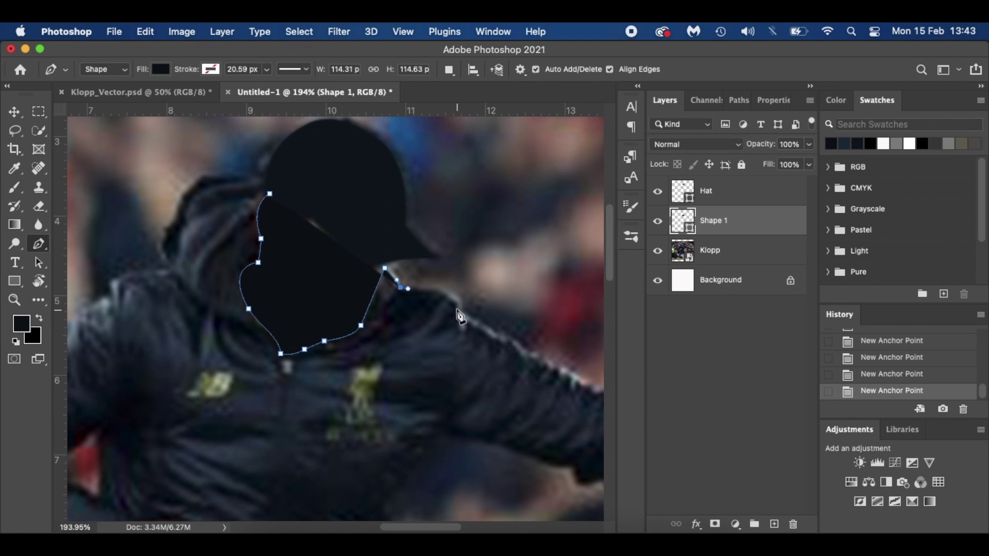
left_click_drag(459, 310, 463, 335)
scroll(470, 325, "right", 5)
scroll(470, 325, "down", 4)
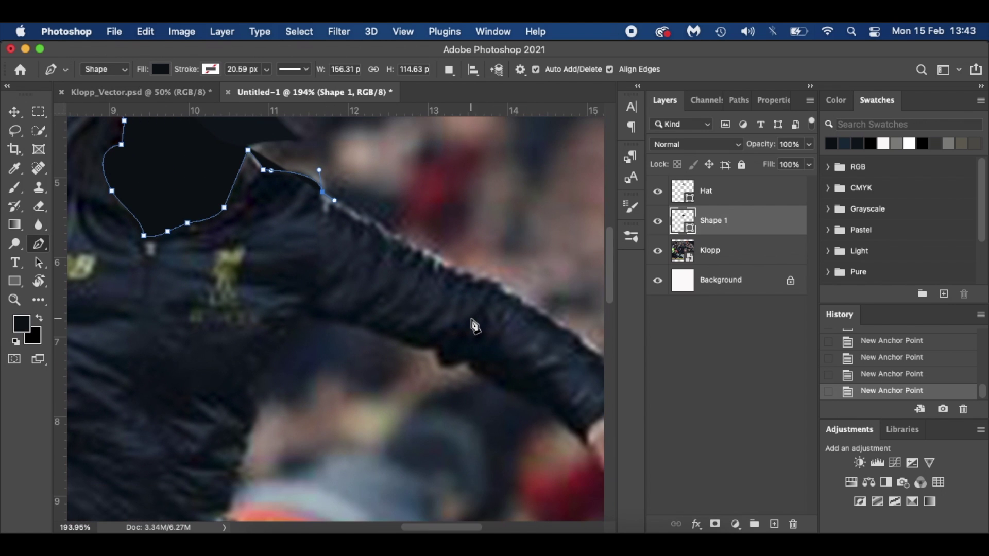
left_click_drag(476, 280, 489, 282)
scroll(463, 274, "right", 5)
scroll(463, 274, "down", 3)
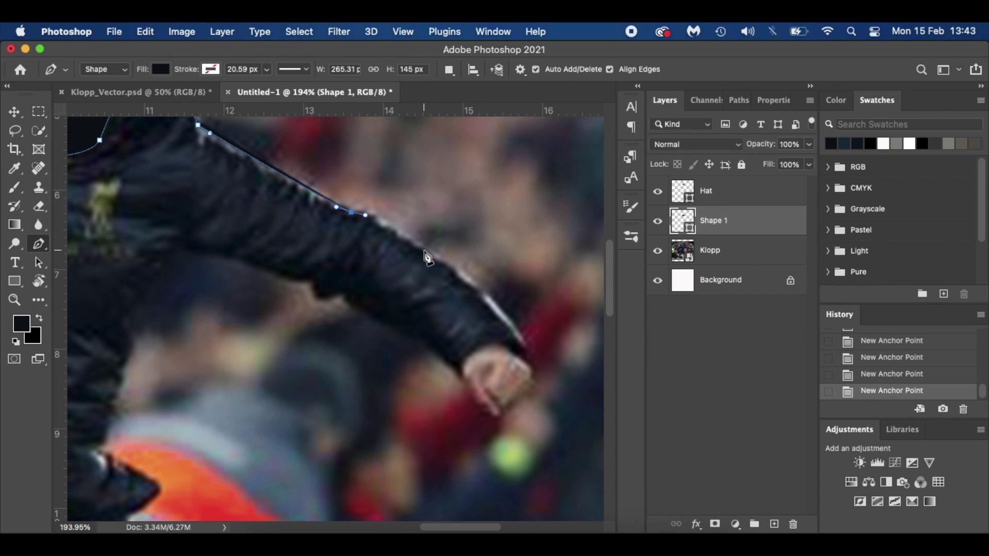
left_click_drag(426, 254, 441, 263)
left_click_drag(505, 315, 527, 343)
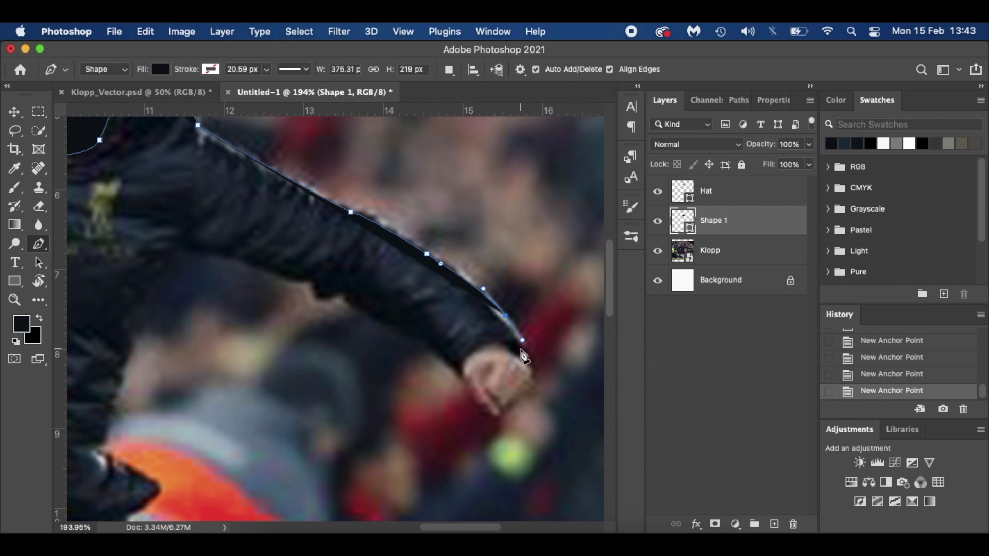
left_click(516, 346)
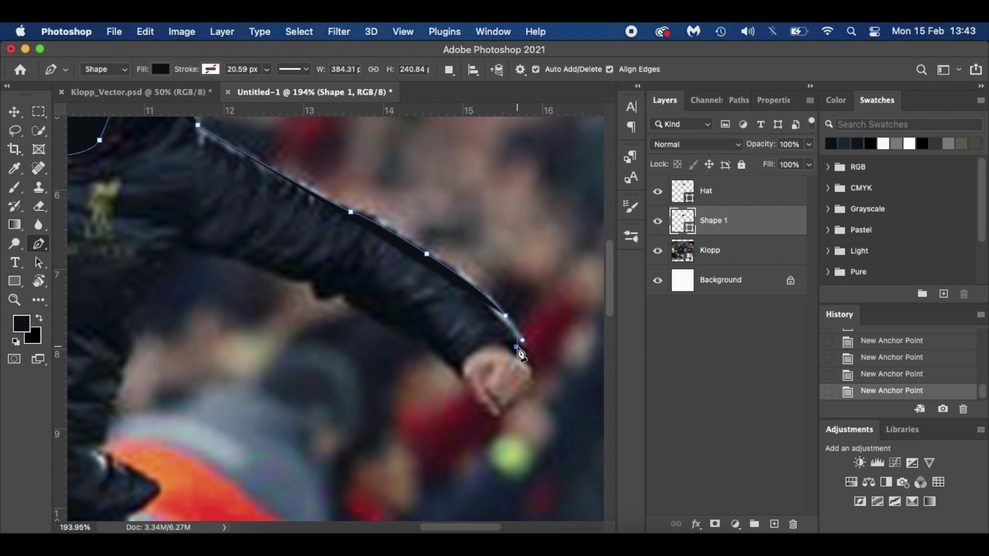
Step: Trace across the outstretched arm's cuff and back along the sleeve's underside, following its fold, to the armpit
left_click(462, 378)
left_click(377, 322)
left_click(339, 292)
left_click(312, 283)
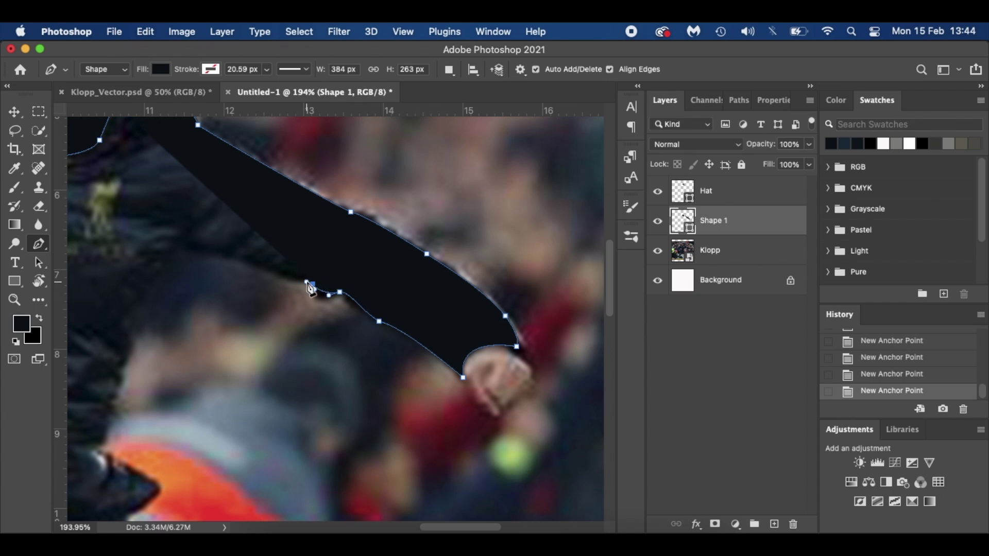
left_click(222, 254)
left_click(181, 244)
Step: Trace the jacket's side from the armpit down beside the torso, following the fabric creases
scroll(186, 249, "left", 5)
left_click(288, 261)
left_click(278, 294)
left_click(262, 324)
left_click(260, 356)
Step: Trace around the jacket's flared flap at the waist and down to the start of the hem above the trousers
scroll(260, 356, "down", 5)
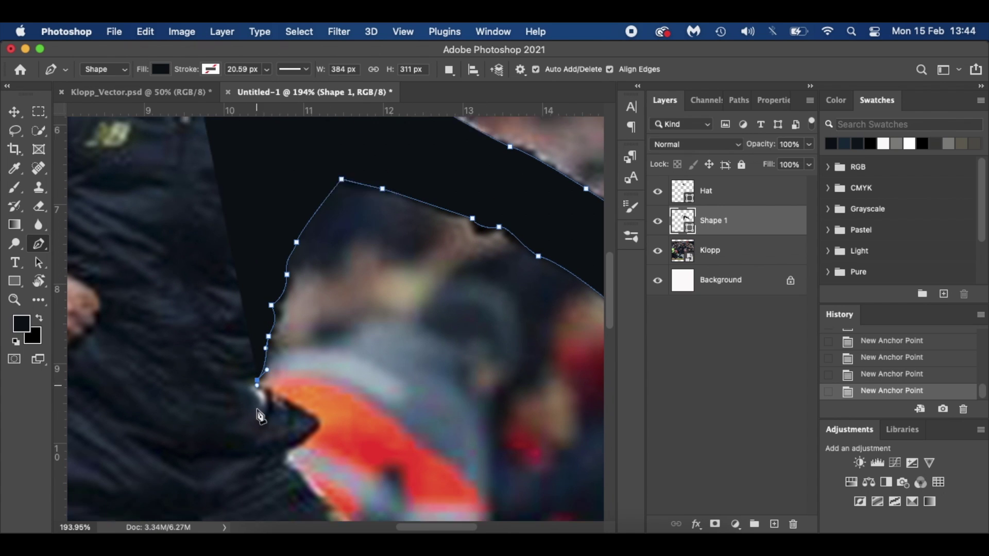
left_click(257, 299)
left_click(281, 317)
left_click_drag(301, 358, 285, 383)
left_click(285, 383)
scroll(284, 383, "down", 4)
left_click(368, 323)
left_click(297, 379)
left_click(270, 370)
left_click(242, 395)
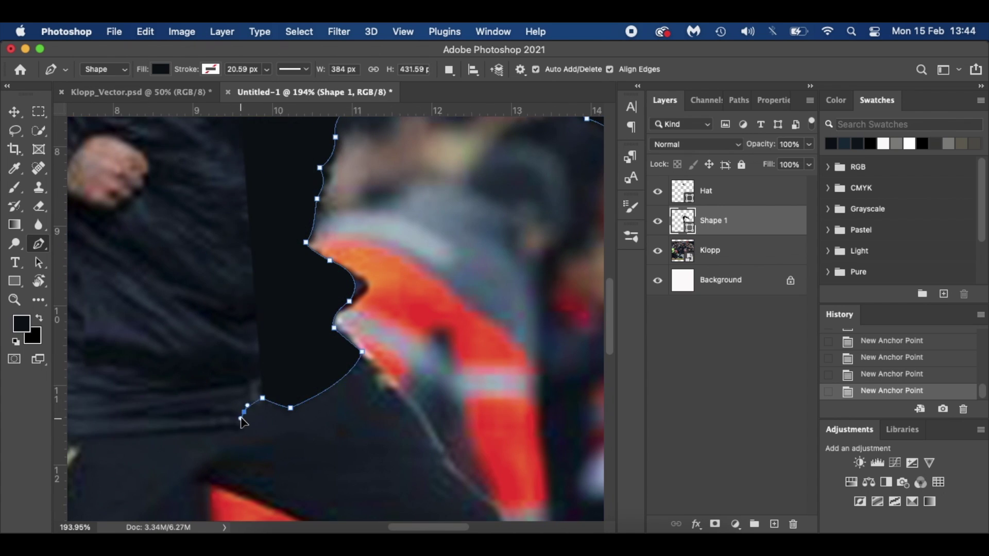
Step: Trace the straight hem across the trousers and up the jacket's opposite side towards the bent arm
scroll(242, 395, "left", 6)
left_click_drag(192, 405, 136, 405)
left_click(154, 242)
scroll(154, 242, "up", 3)
left_click(158, 217)
Step: Trace the bent arm around the elbow and up over the shoulder to the base of the hood
scroll(170, 247, "up", 5)
scroll(170, 248, "left", 4)
left_click_drag(118, 250, 101, 238)
scroll(101, 238, "up", 6)
scroll(101, 238, "right", 2)
left_click(100, 340)
left_click(202, 267)
left_click(234, 243)
left_click(264, 245)
Step: Trace the hood up to the cap and close the jacket shape at its starting point, about 600 x 459 px overall
left_click(258, 207)
left_click(276, 181)
left_click(308, 148)
left_click(346, 150)
left_click(369, 147)
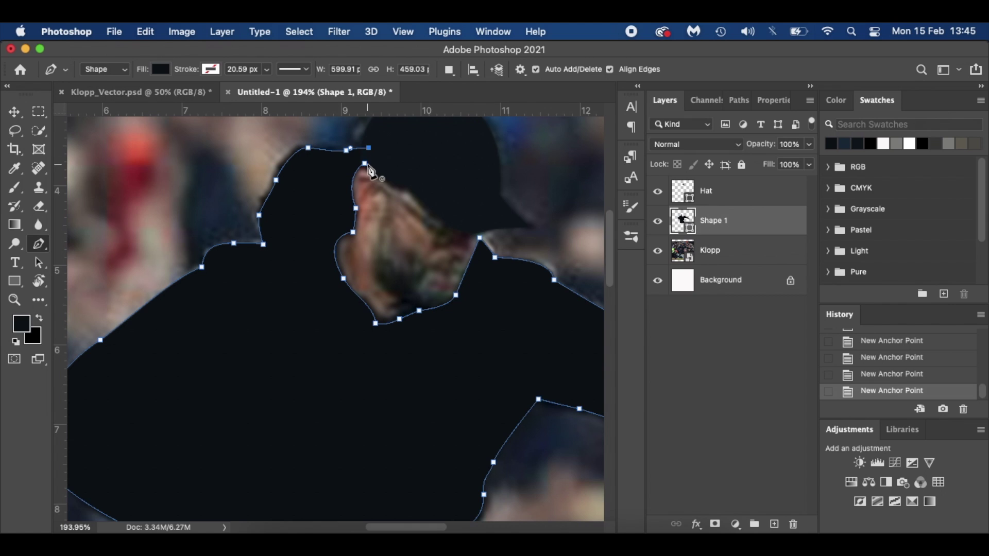
left_click(364, 163)
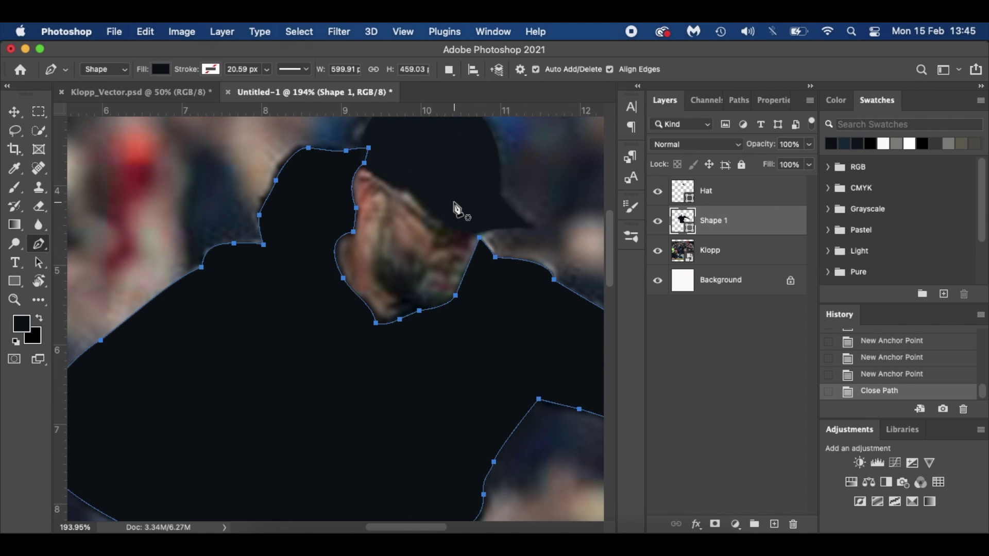
Step: Fit the whole canvas in view and check the cap and jacket silhouettes with the Klopp photo hidden and shown again
key("Return")
key("super+0")
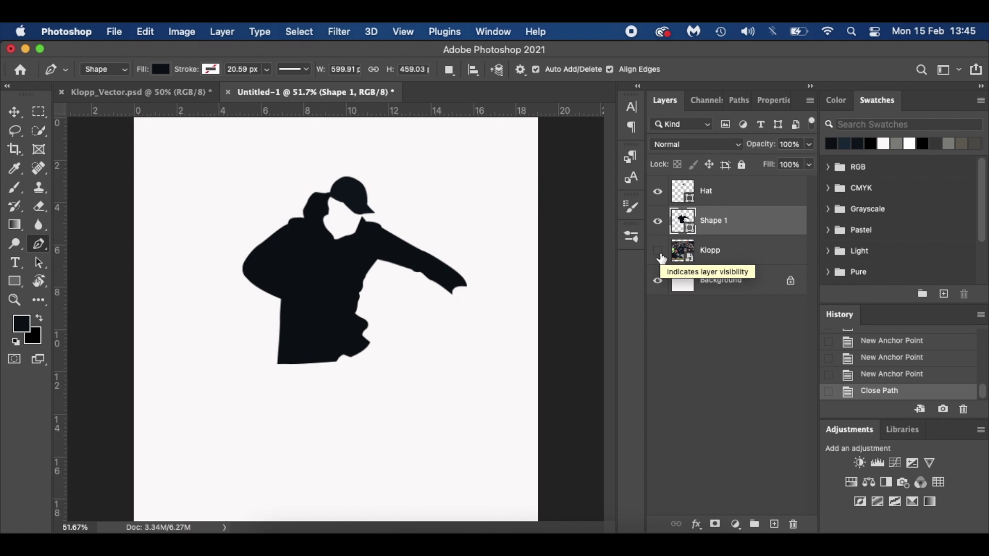
left_click(657, 250)
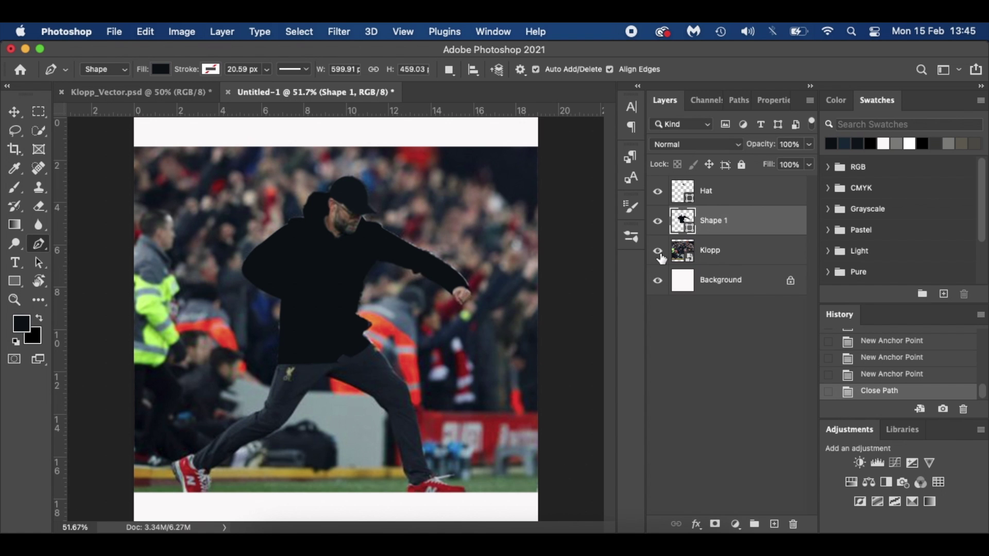
Step: Rename the traced jacket's shape layer as Jacket
scroll(268, 291, "up", 3)
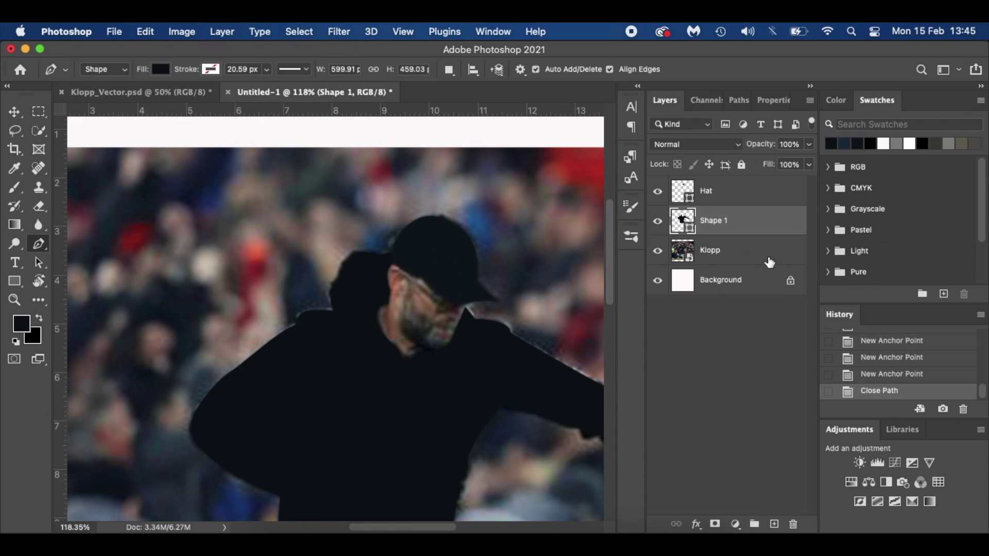
type("J")
key("Return")
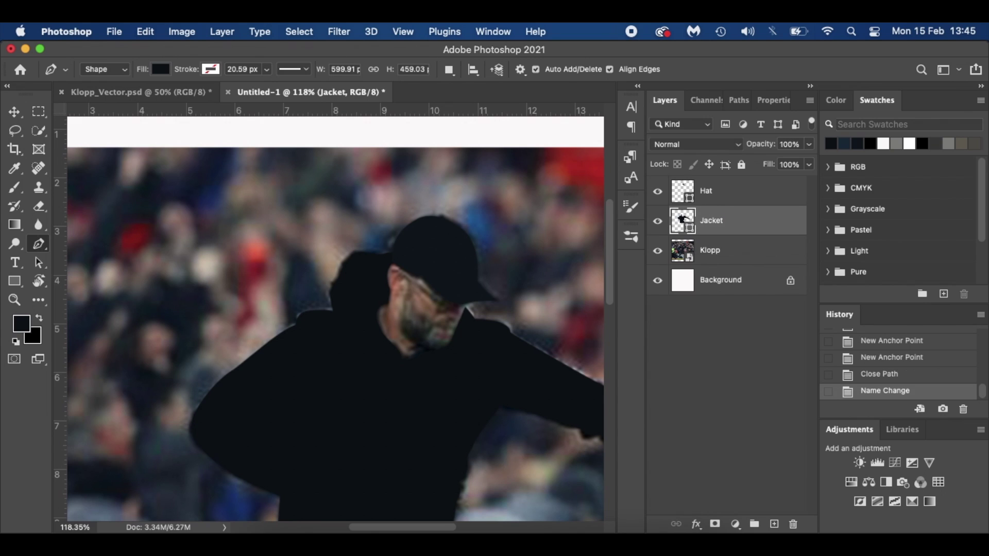
Step: Add a new empty layer above Jacket and lower the Jacket layer's opacity to 69%
left_click(774, 524)
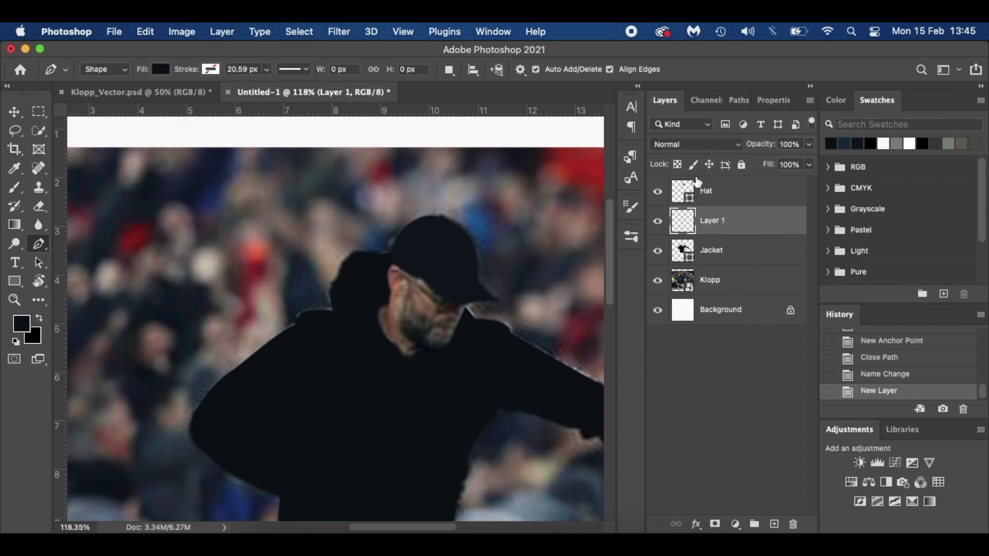
left_click(770, 254)
left_click_drag(768, 149, 748, 149)
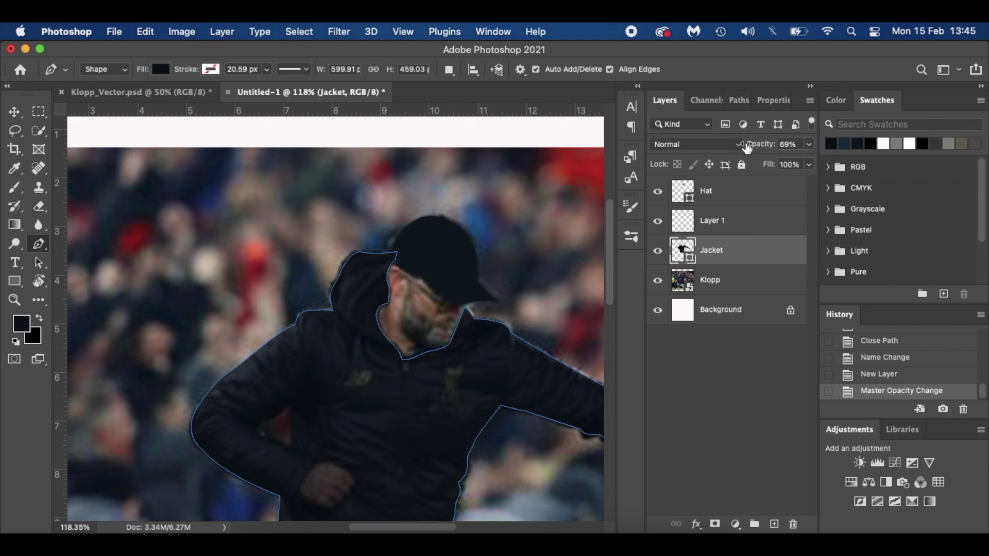
scroll(384, 391, "down", 5)
scroll(383, 391, "left", 3)
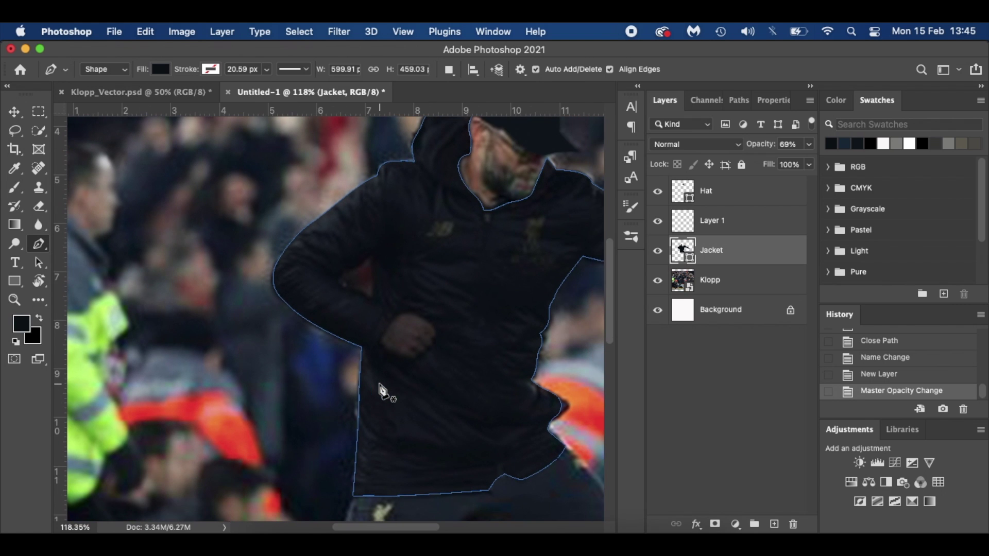
Step: Select the empty layer above Jacket and set the foreground colour to white for the Pen tool's shape fill
left_click(765, 223)
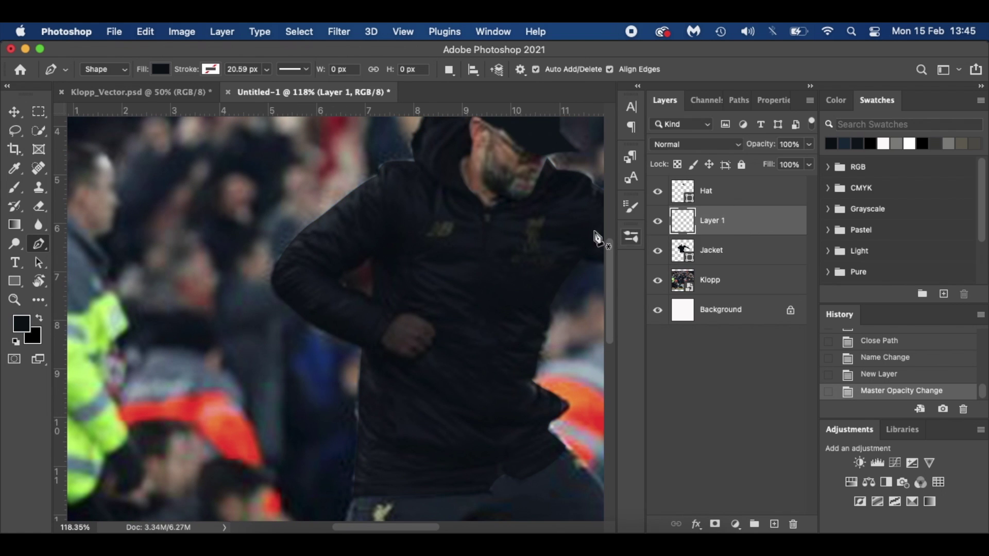
key("super+plus")
scroll(426, 286, "up", 2)
scroll(427, 286, "right", 2)
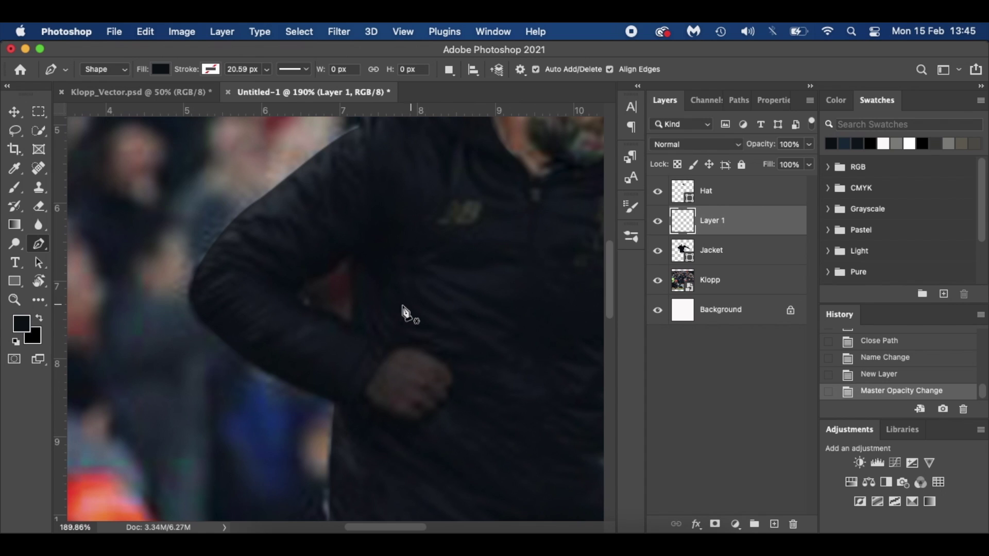
key("x")
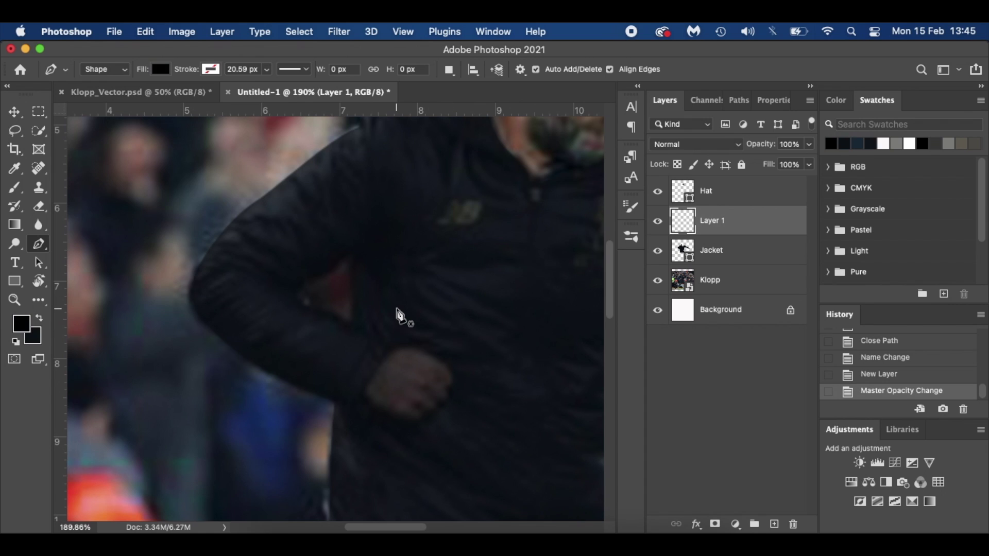
key("d")
key("x")
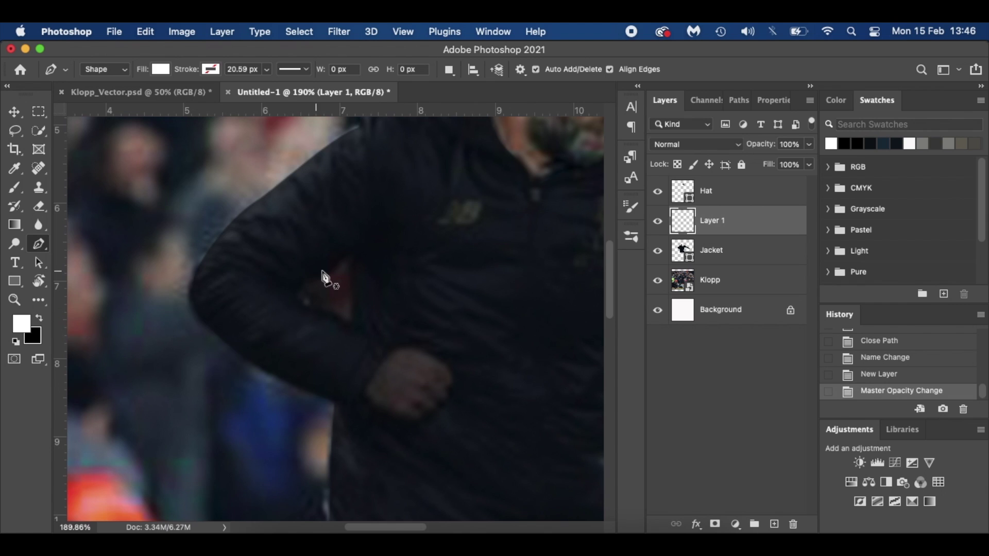
Step: Trace the gap between the bent arm and the torso as a closed white shape about 49 x 54 px
scroll(342, 281, "up", 3)
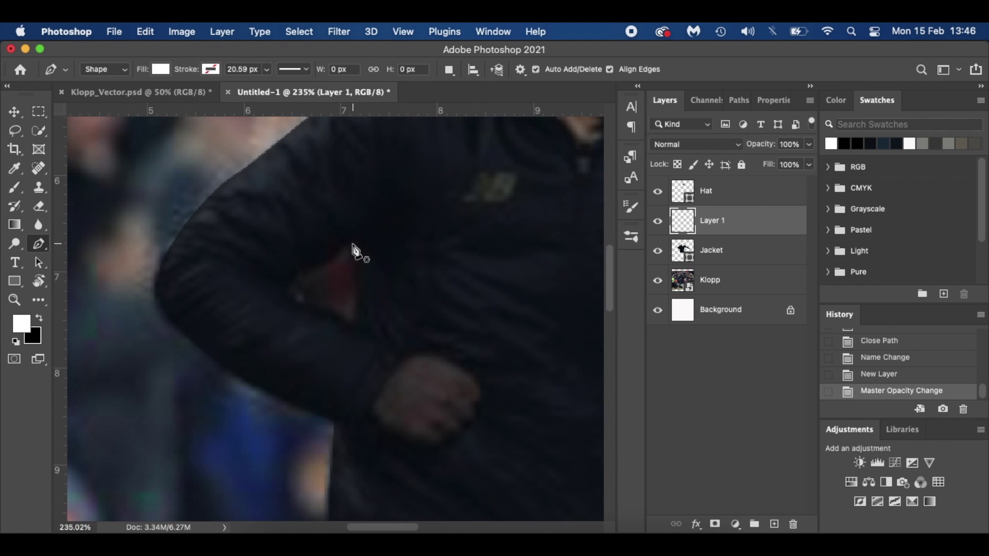
left_click(352, 243)
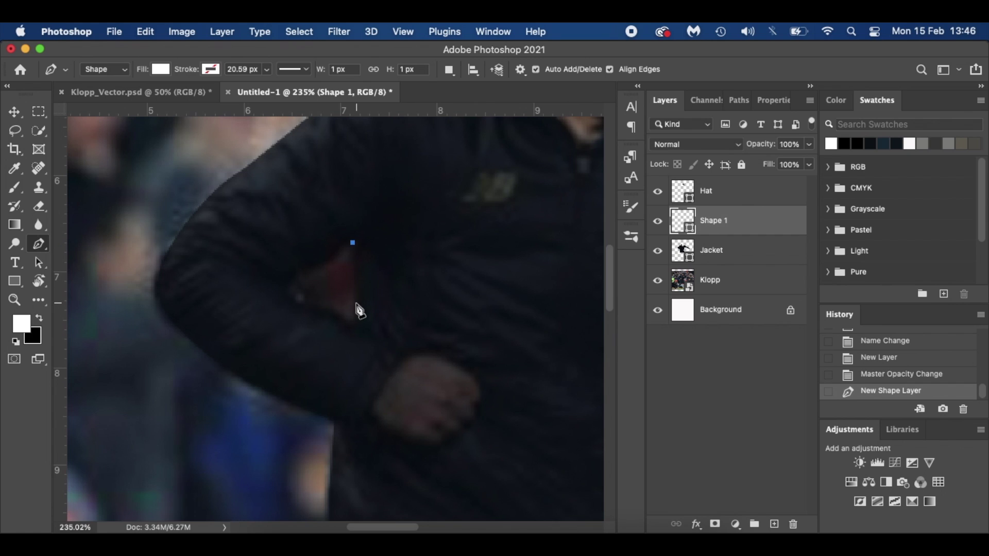
left_click_drag(356, 304, 381, 340)
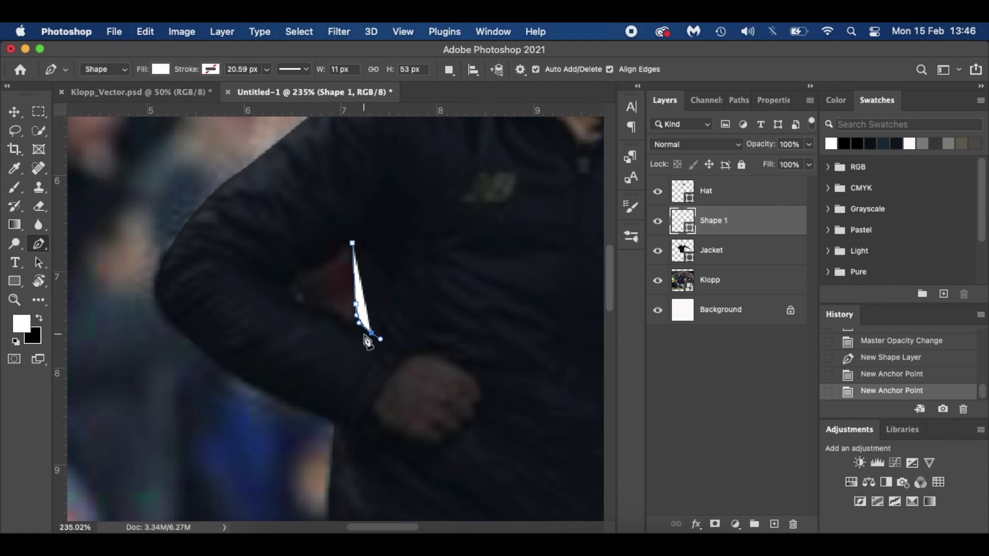
left_click(371, 333, "alt")
left_click(330, 314)
left_click_drag(331, 316, 319, 311)
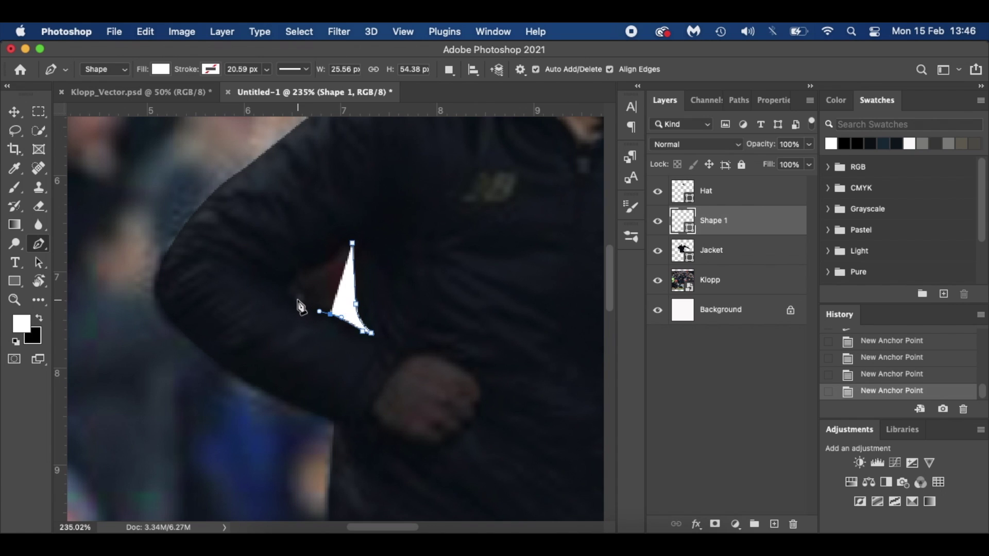
left_click(294, 294)
left_click_drag(293, 280, 301, 273)
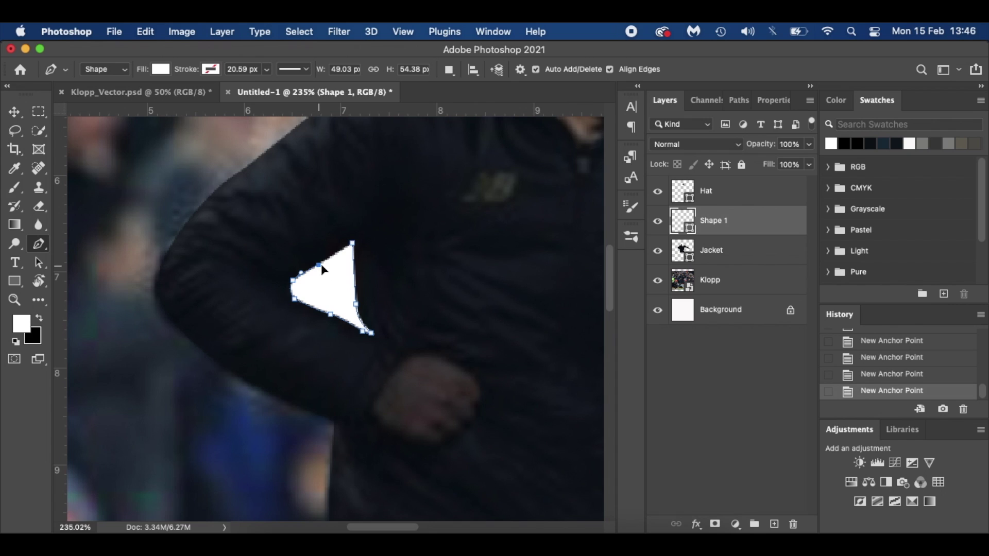
left_click(353, 243)
key("Return")
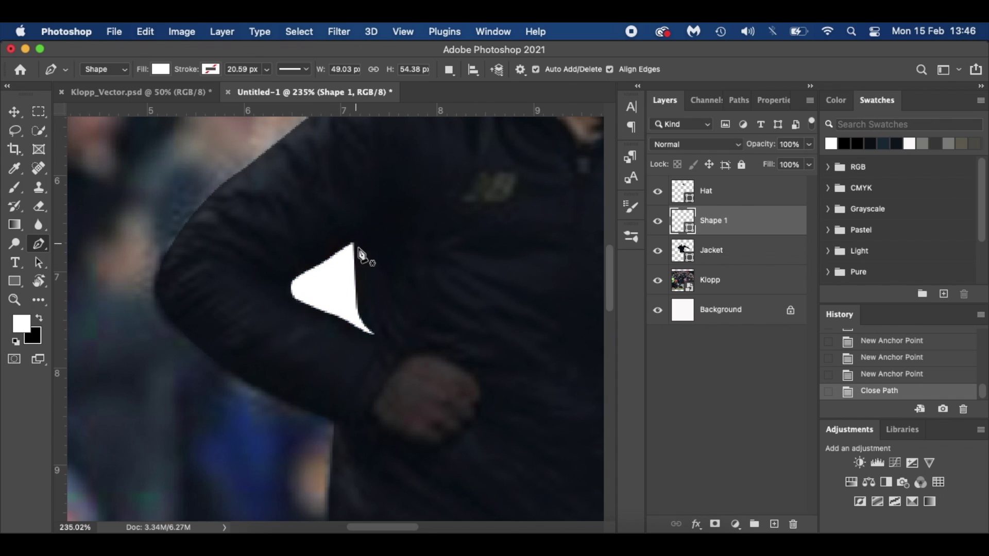
Step: Rename the layer of the white arm opening as Gap
scroll(441, 336, "down", 3)
scroll(442, 335, "right", 3)
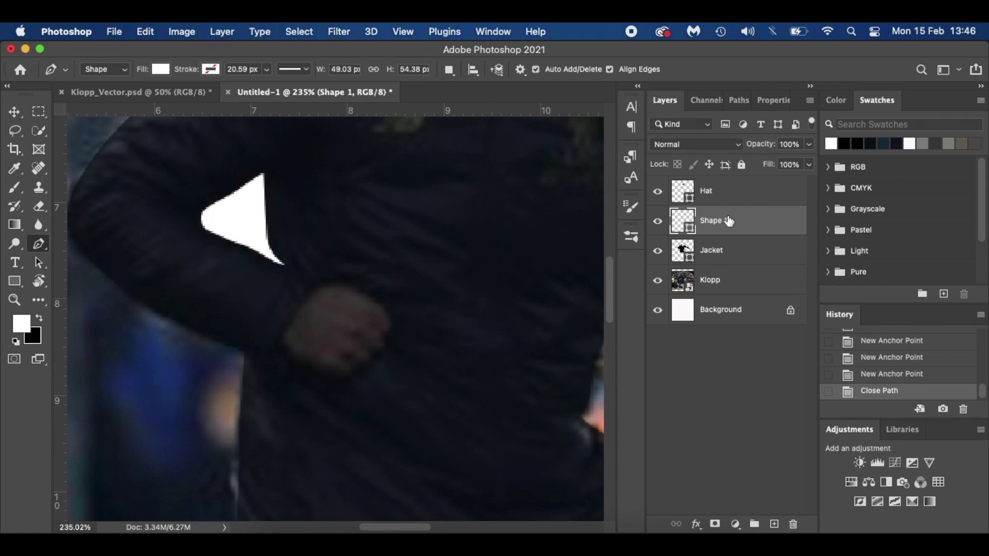
type("Gap")
key("Return")
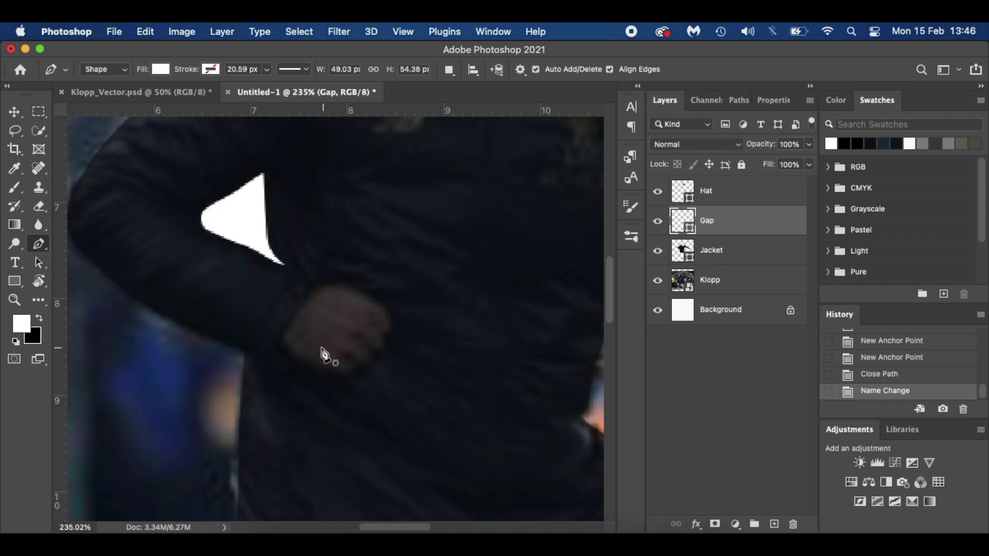
Step: Trace the fist of the bent arm as a closed white shape about 65 x 48 px
left_click(290, 327)
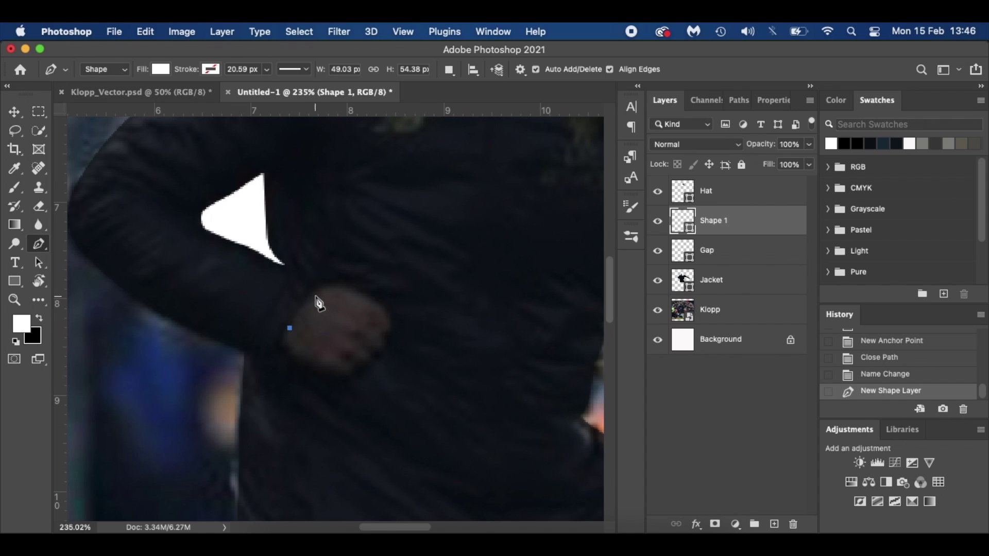
left_click(315, 289)
left_click_drag(364, 296, 292, 357)
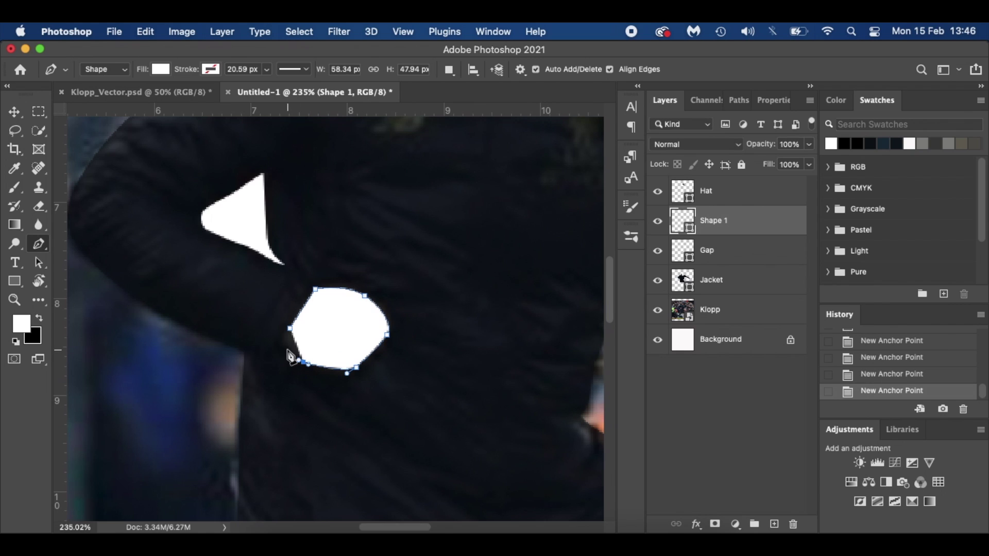
left_click(278, 343)
left_click(289, 328)
key("Return")
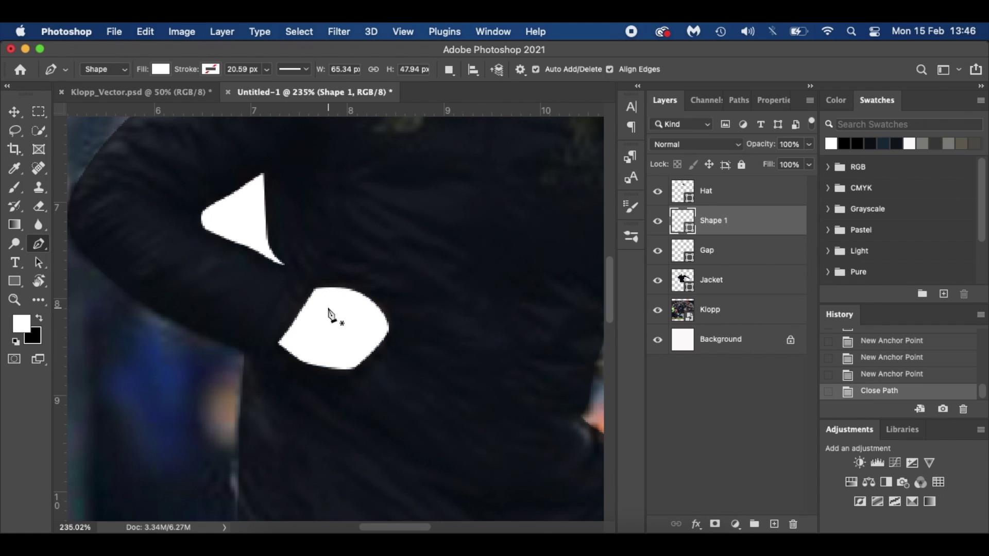
Step: Fit the whole canvas in view and restore the Jacket layer's opacity to 100%
key("super+0")
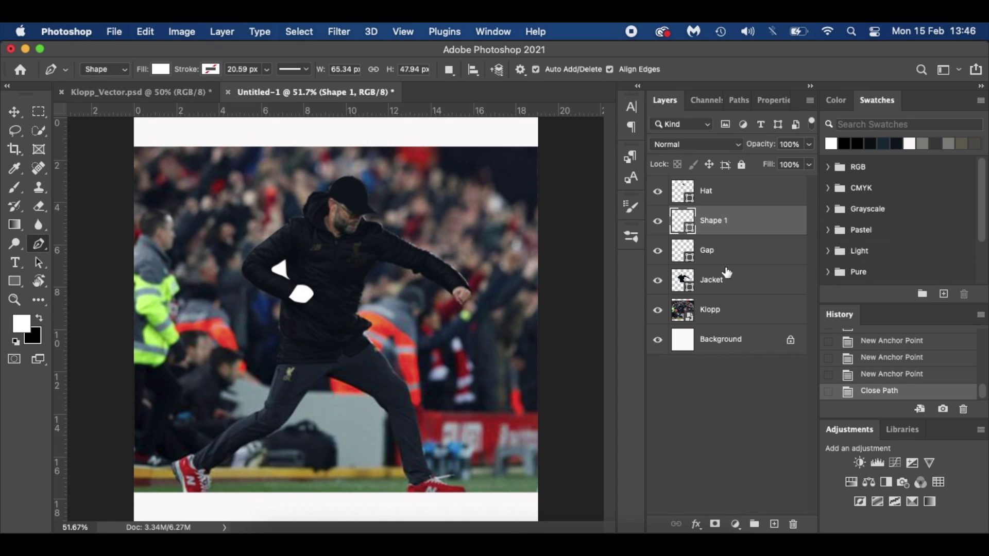
left_click(747, 279)
key("0")
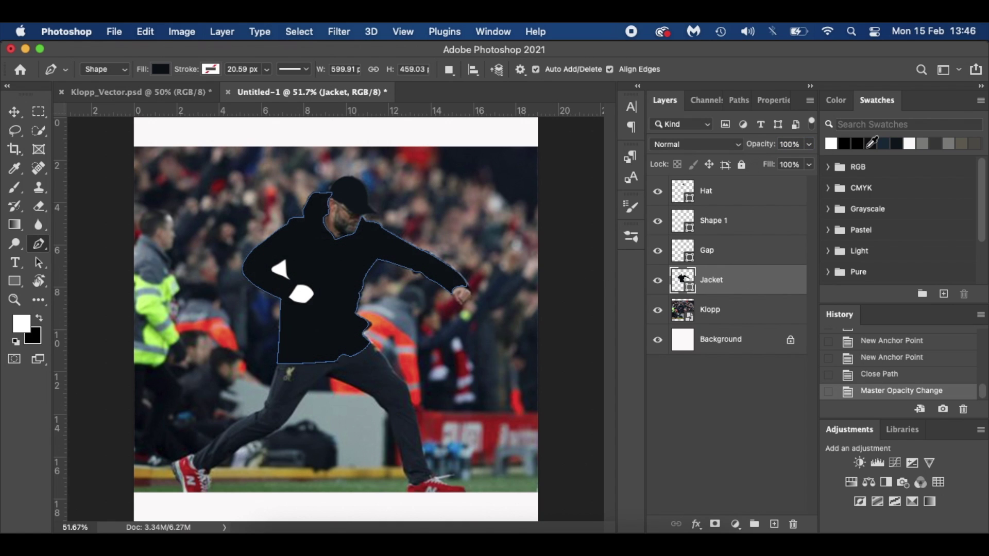
Step: Compare the traced shapes, with the Klopp photo hidden, against the finished Klopp_Vector.psd, and show the photo again
left_click(658, 312)
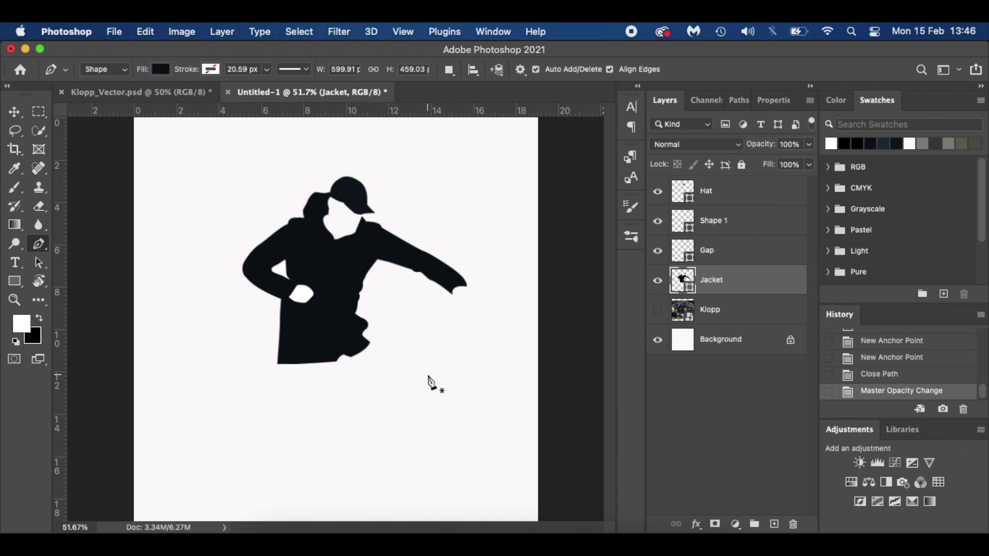
left_click(159, 90)
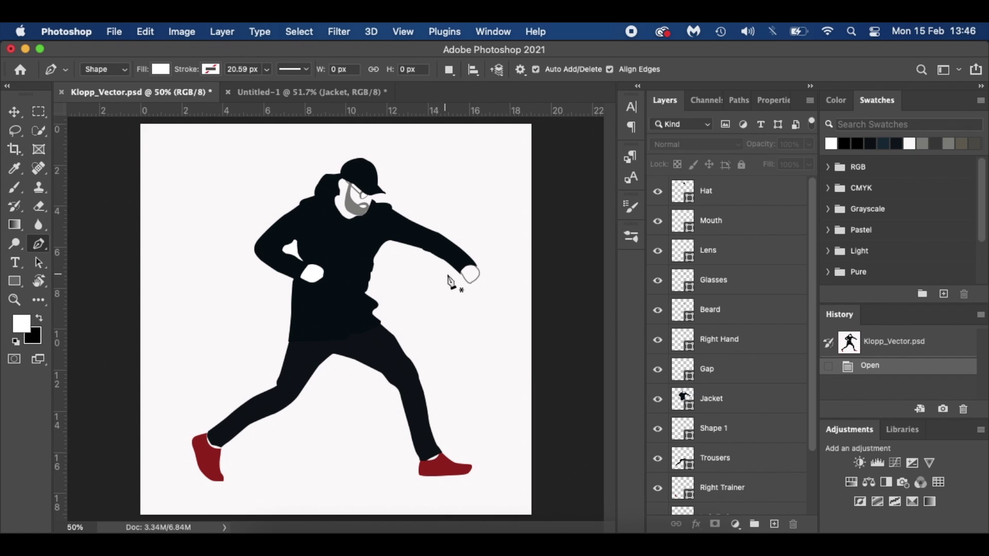
left_click(323, 91)
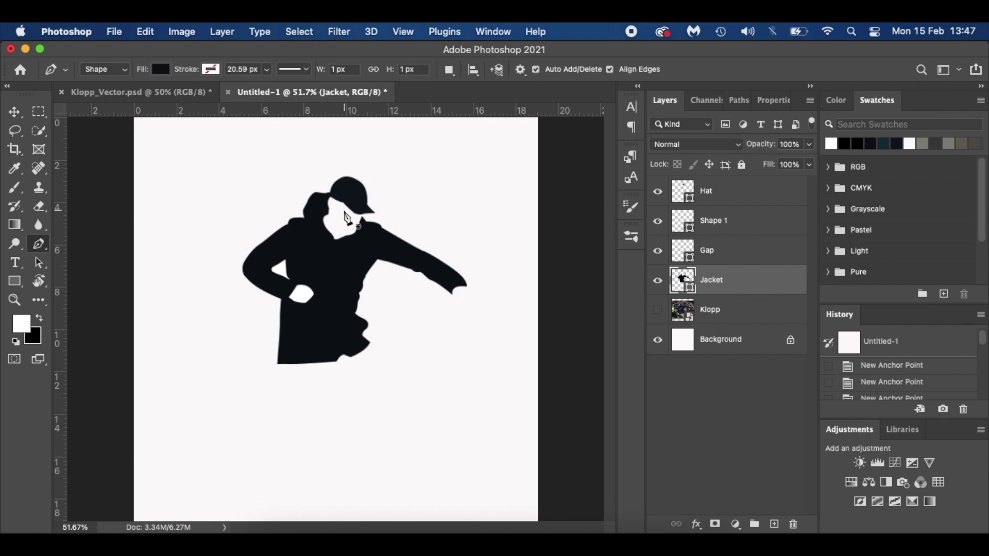
scroll(343, 214, "up", 3)
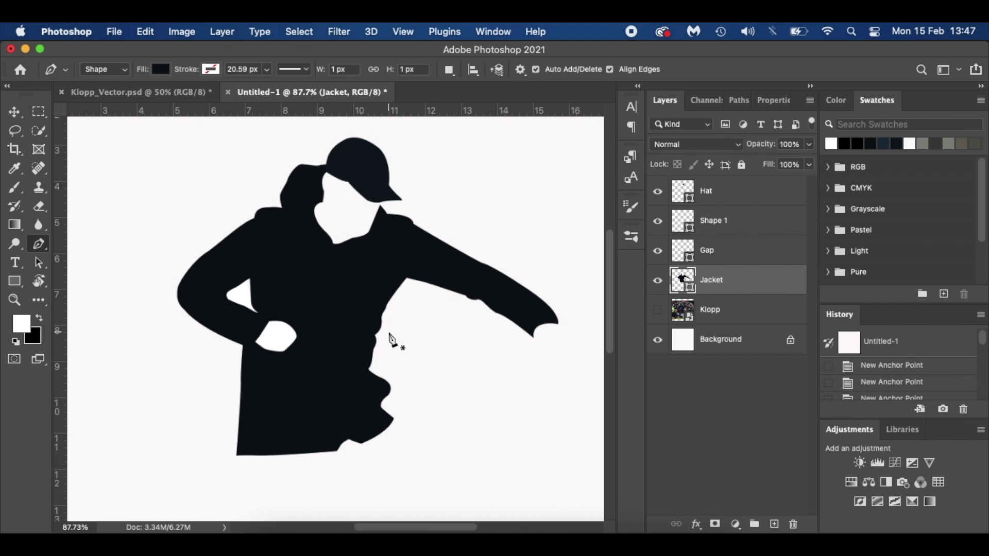
left_click(657, 309)
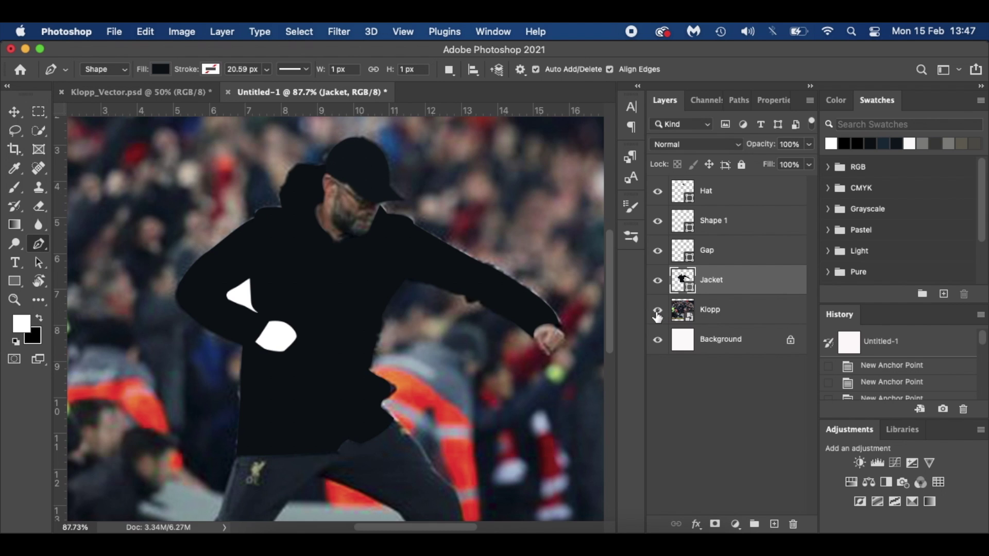
Step: Sample the trousers' colour from the photo and darken the foreground colour to #10161c
scroll(469, 354, "down", 5)
scroll(469, 354, "left", 3)
scroll(469, 355, "up", 3)
scroll(470, 355, "up", 2)
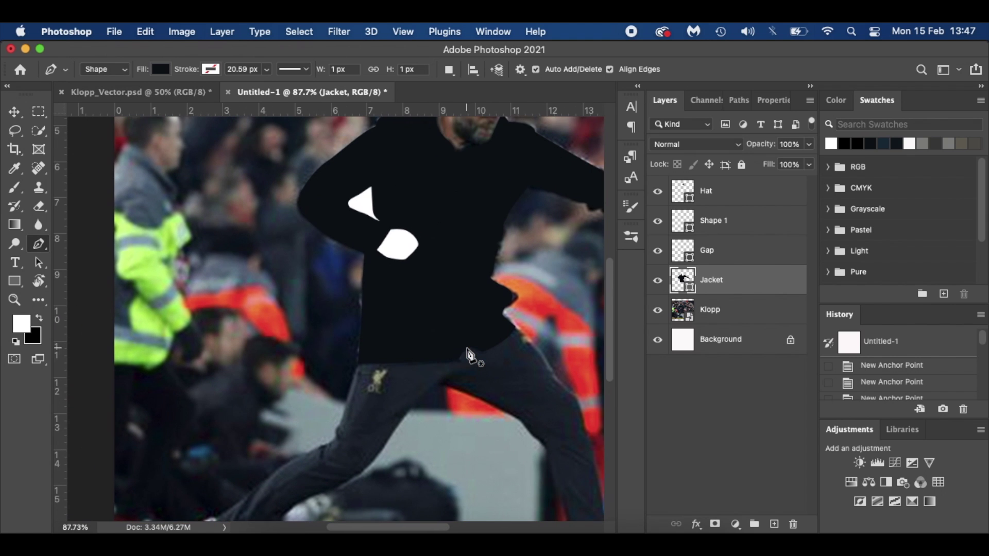
scroll(443, 380, "up", 3)
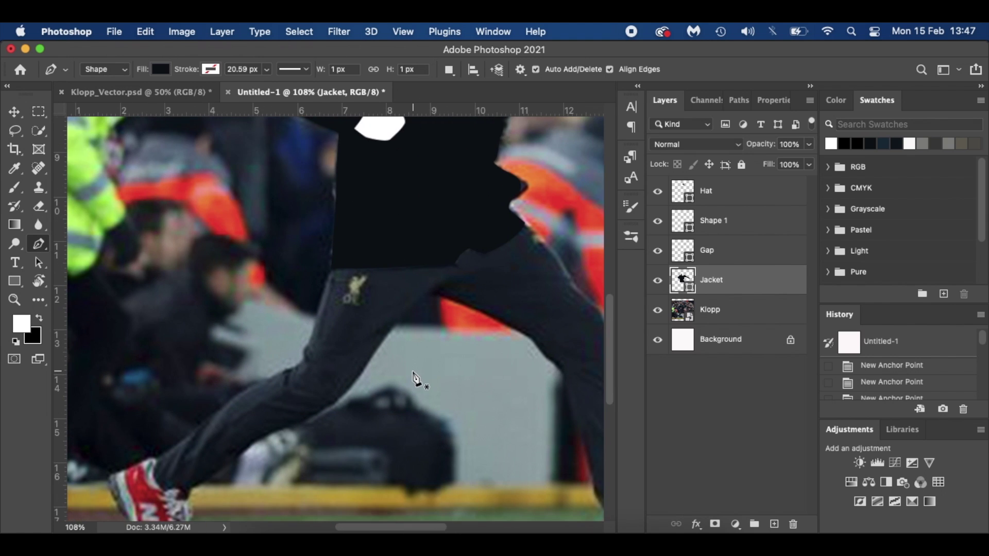
key("i")
left_click(351, 312)
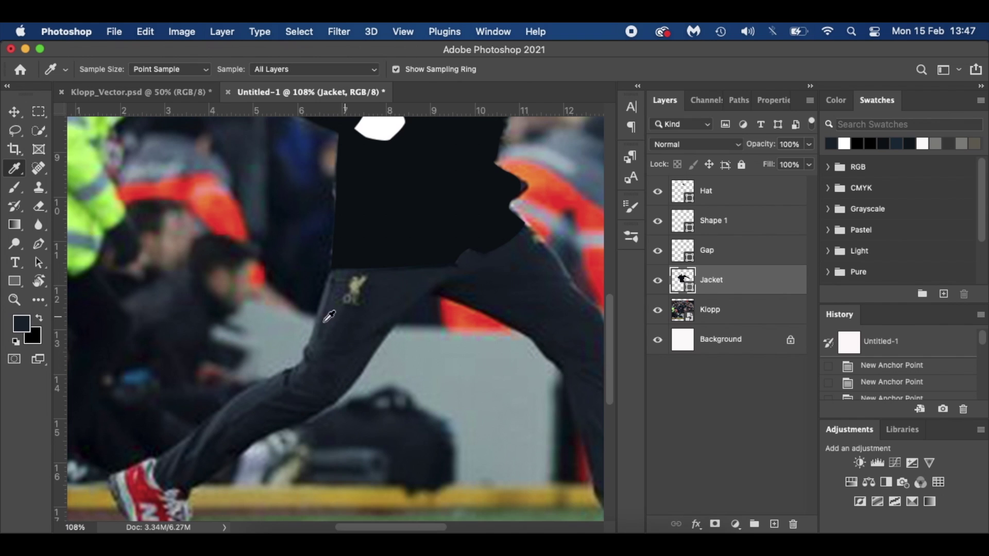
left_click(23, 331)
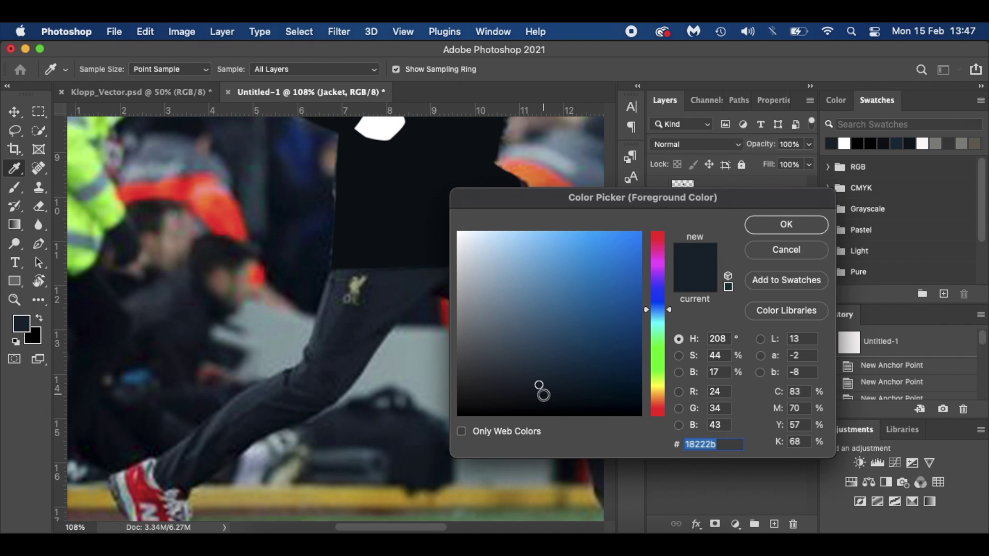
left_click(539, 395)
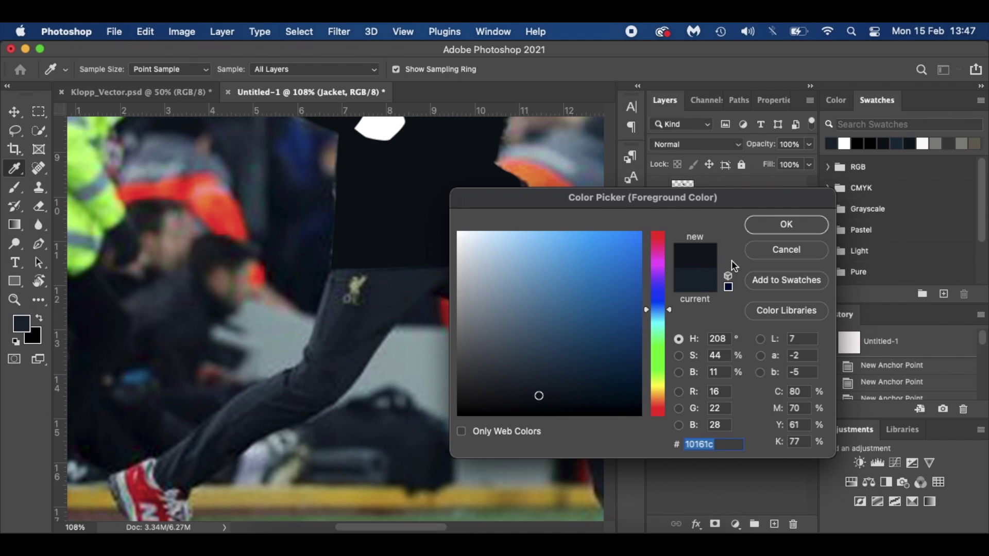
left_click(783, 226)
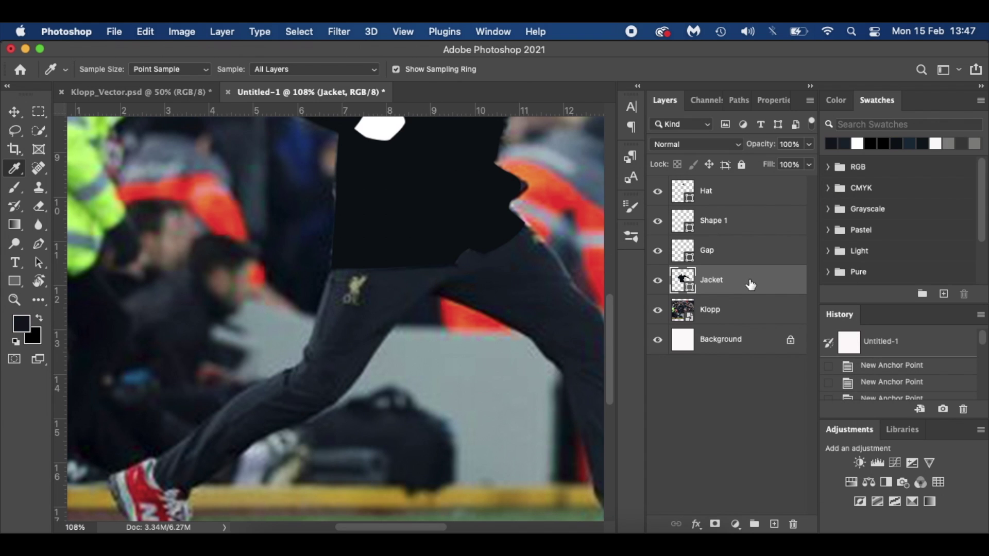
Step: Add a new empty layer between Jacket and the Klopp photo and activate the Pen tool over the trousers
left_click(774, 524)
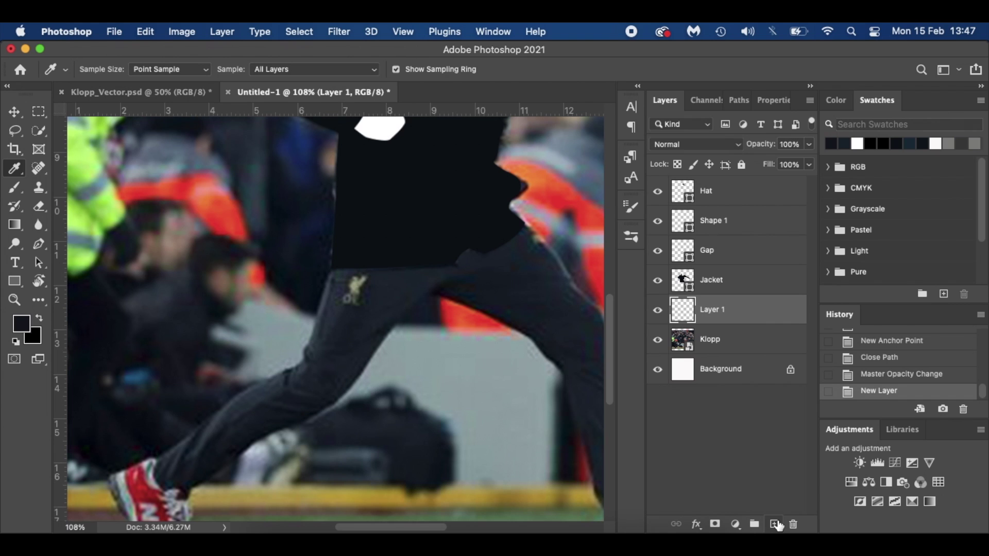
scroll(343, 282, "up", 1)
key("p")
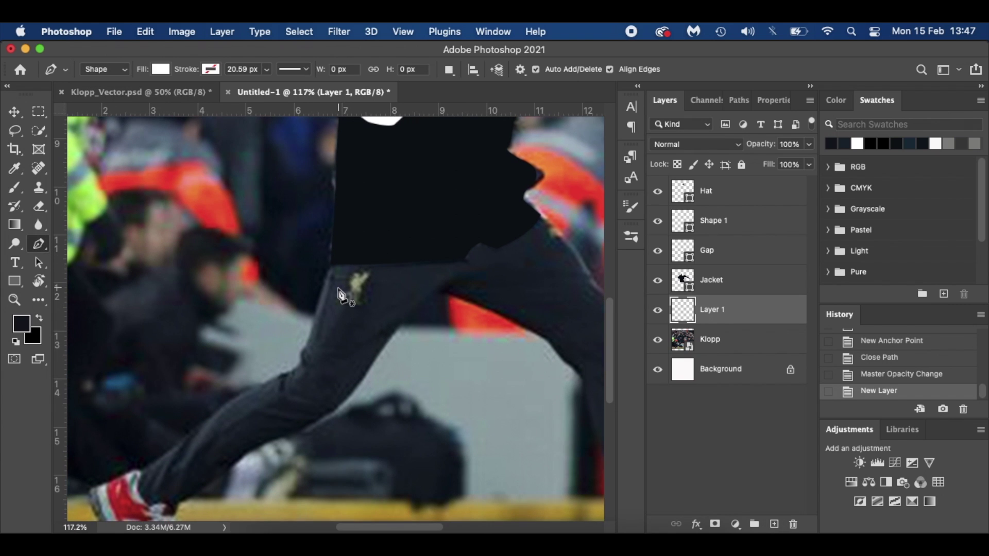
left_click(335, 263)
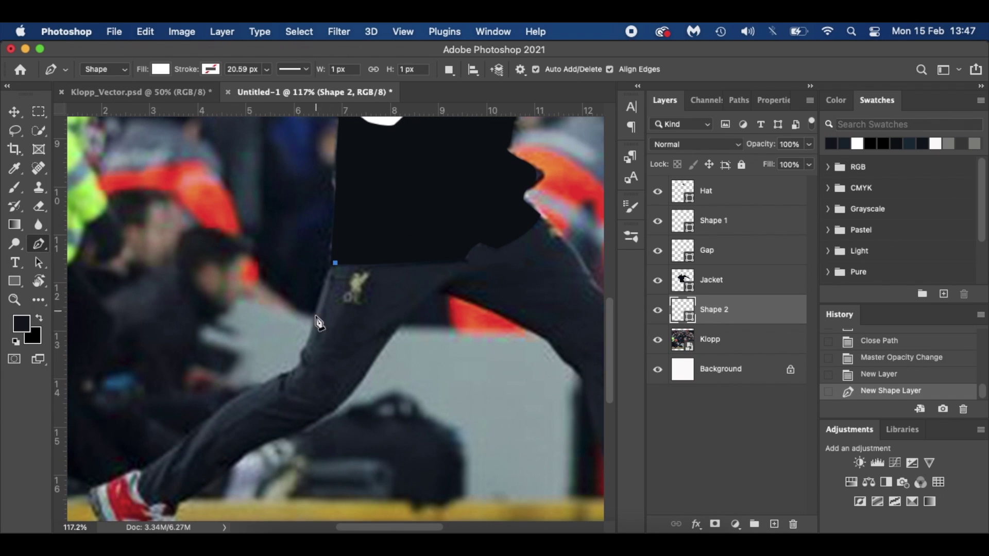
left_click(309, 346)
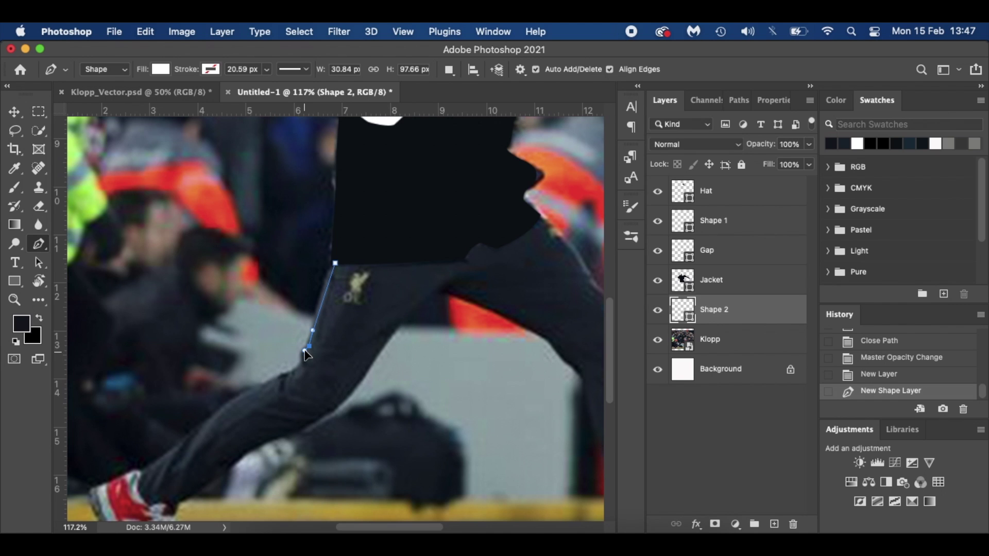
left_click(304, 351)
left_click(303, 362)
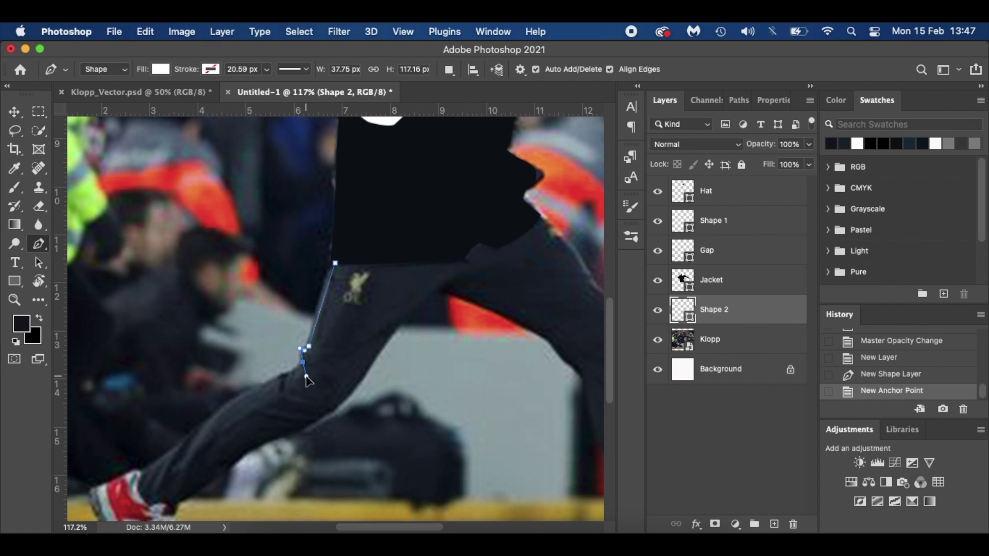
left_click(297, 369)
scroll(298, 371, "up", 3)
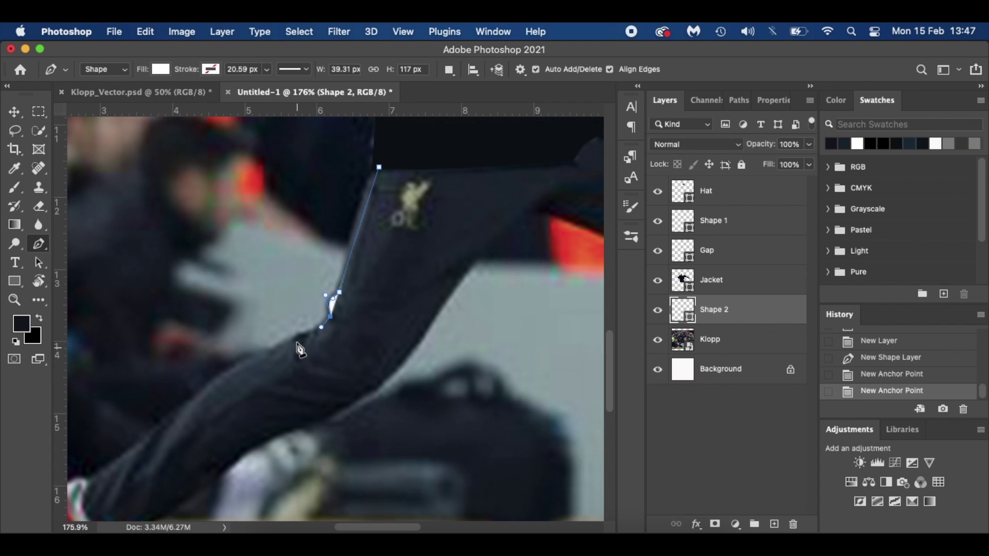
left_click_drag(284, 344, 273, 348)
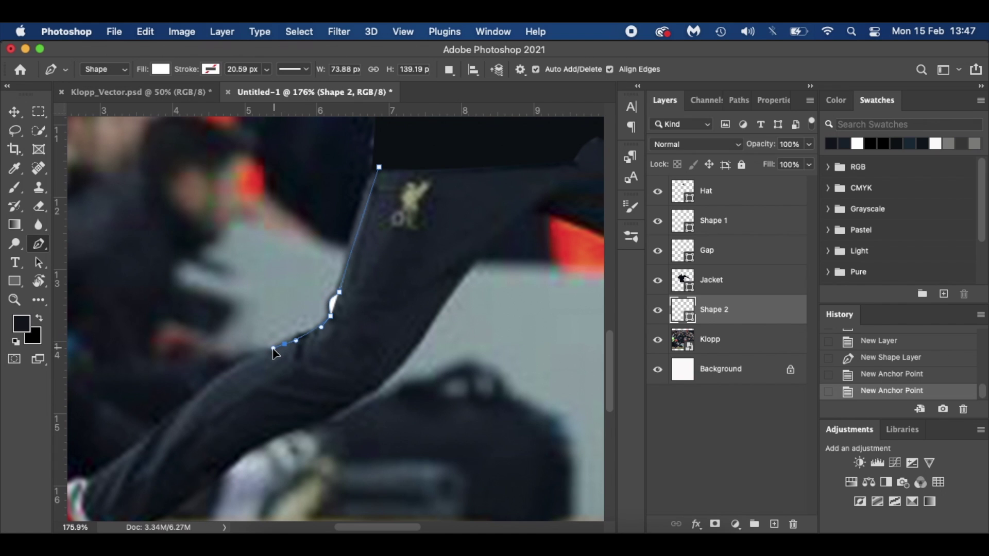
scroll(273, 355, "left", 5)
scroll(273, 355, "down", 3)
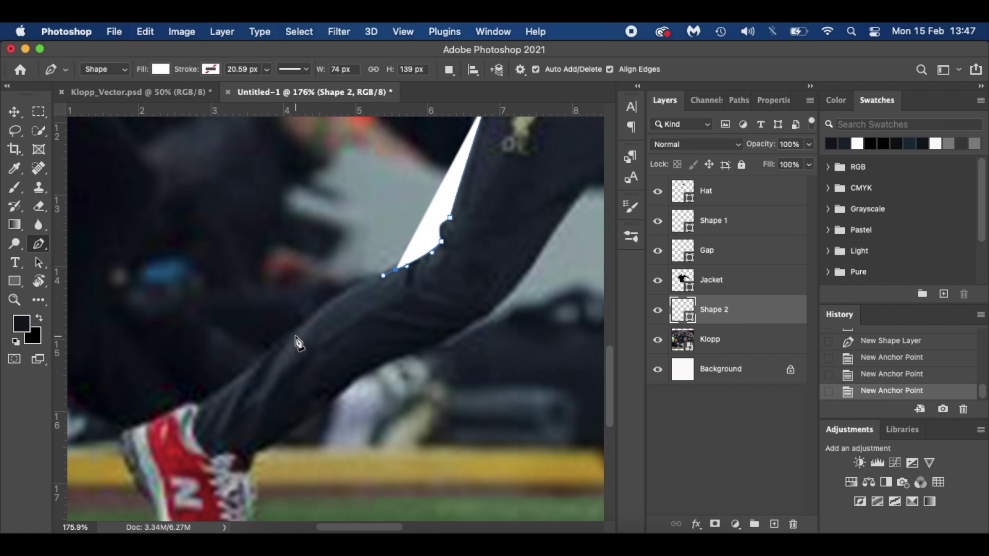
scroll(298, 342, "up", 5)
scroll(297, 342, "right", 4)
key("cmd+z")
key("cmd+z")
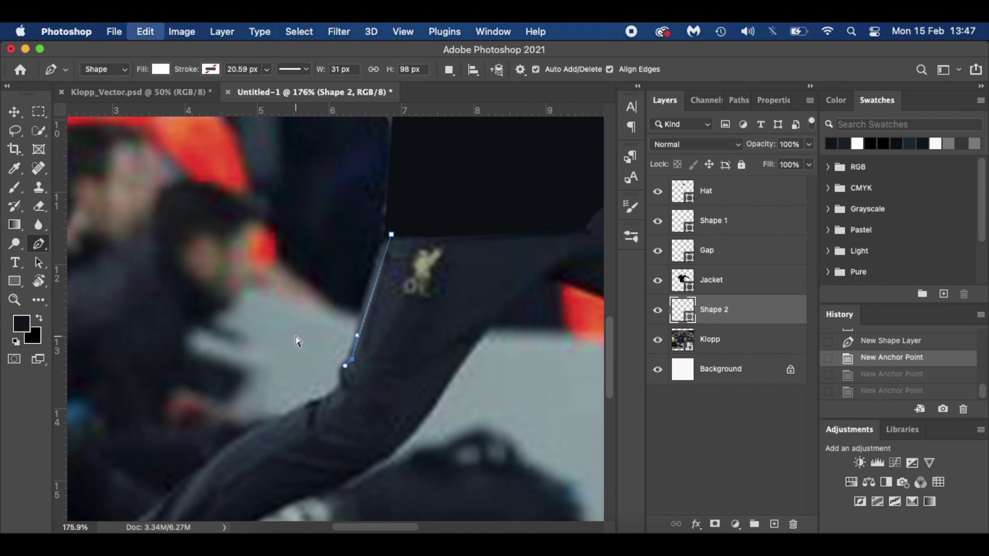
key("cmd+z")
key("cmd+z")
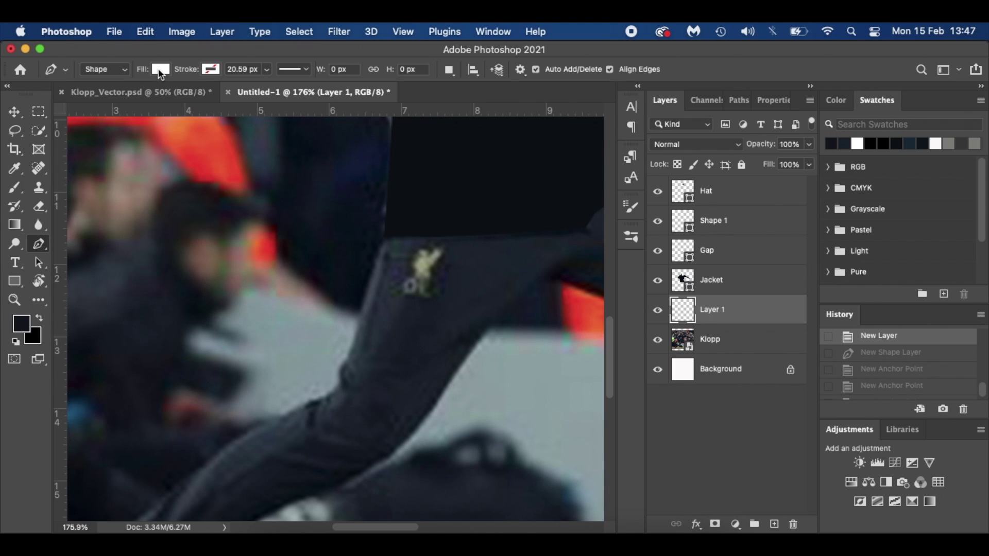
Step: Set the Pen tool's shape fill to the most recently used dark trouser colour
left_click(160, 70)
left_click(74, 147)
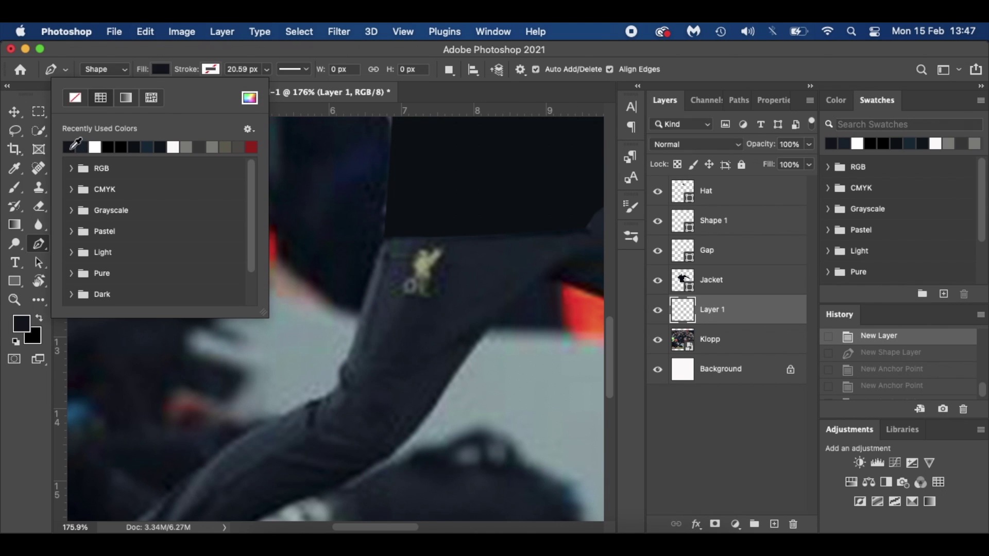
left_click(168, 72)
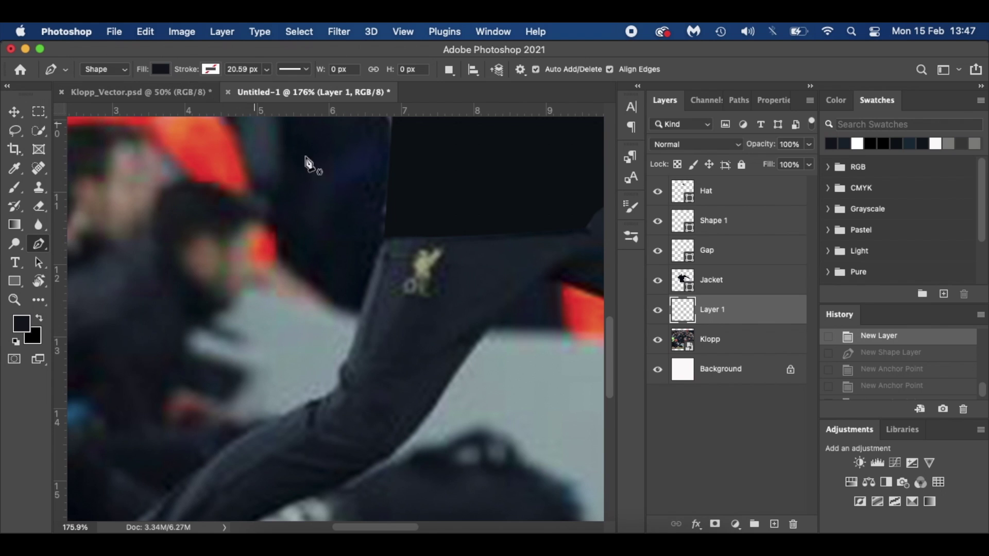
Step: Start the trousers shape at the jacket hem and trace the rear leg's outer edge past the knee to the ankle
left_click(390, 235)
left_click_drag(347, 370, 348, 377)
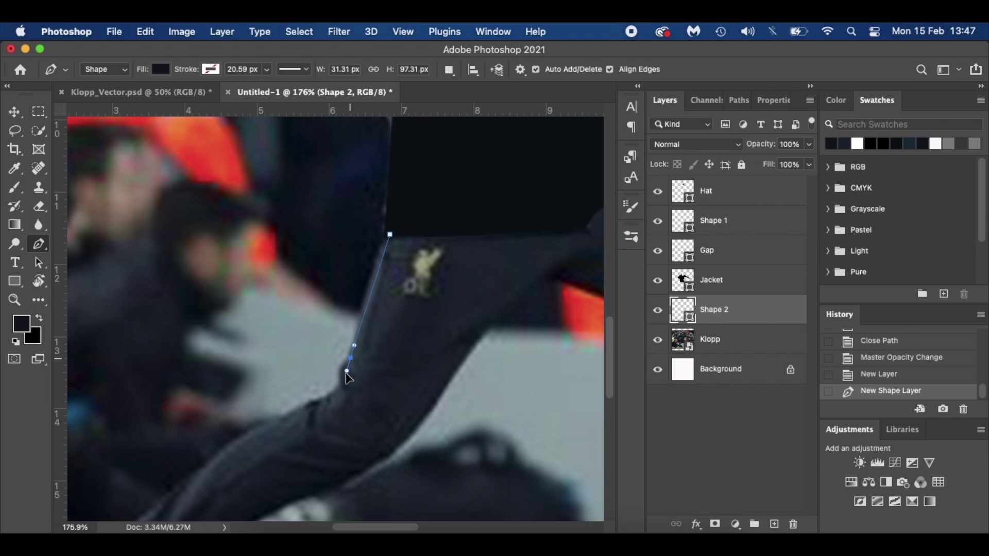
left_click(345, 368)
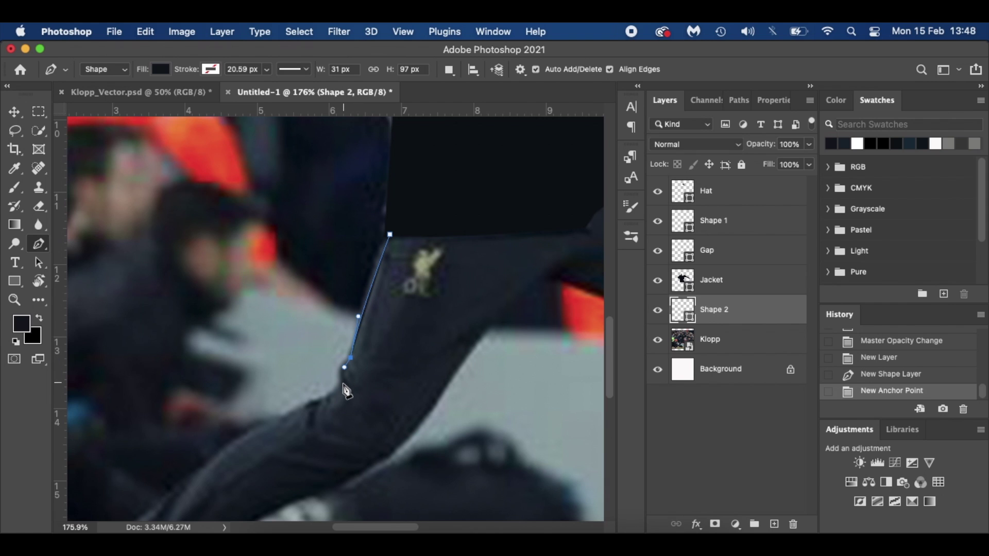
left_click_drag(343, 384, 345, 401)
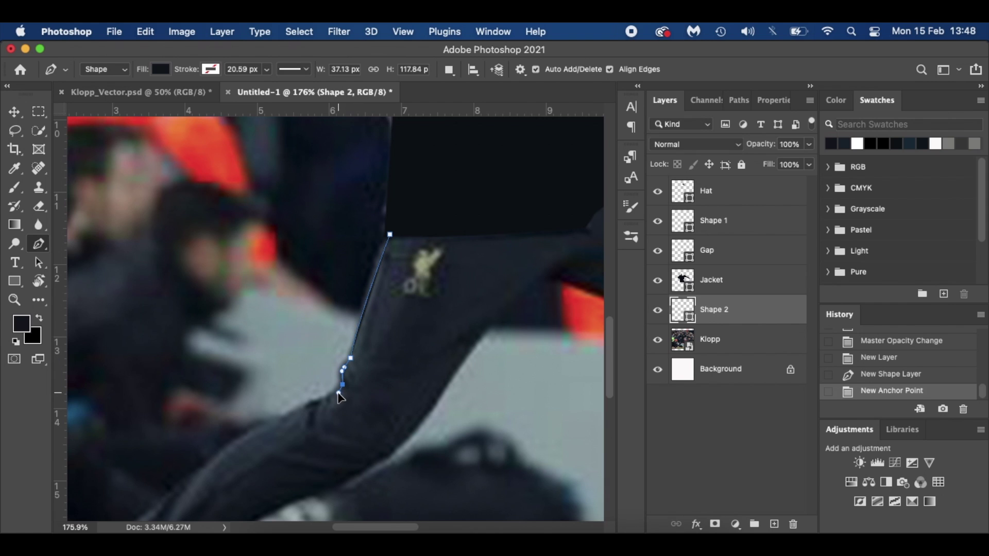
scroll(340, 400, "down", 3)
scroll(340, 400, "left", 3)
left_click(358, 354)
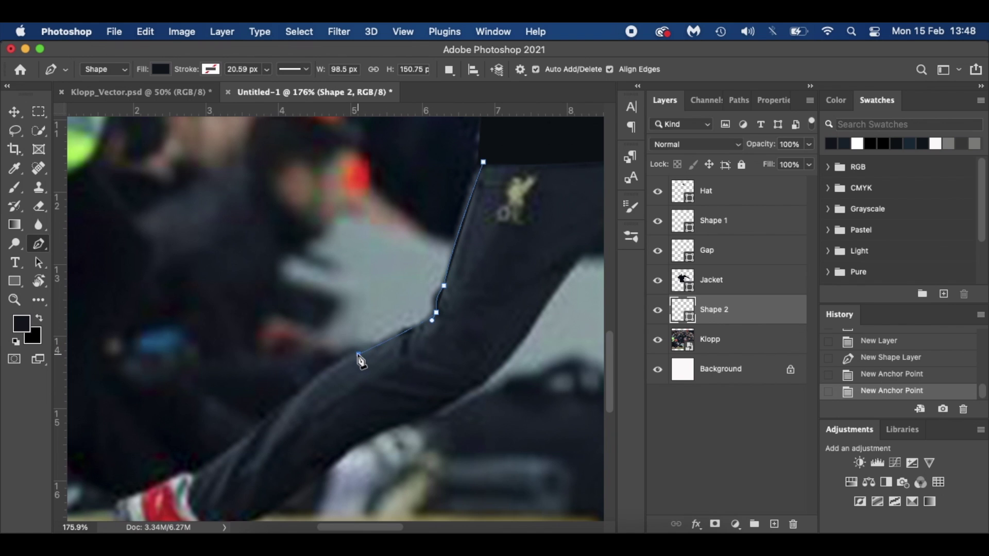
left_click(333, 369)
scroll(333, 369, "down", 3)
scroll(333, 369, "left", 3)
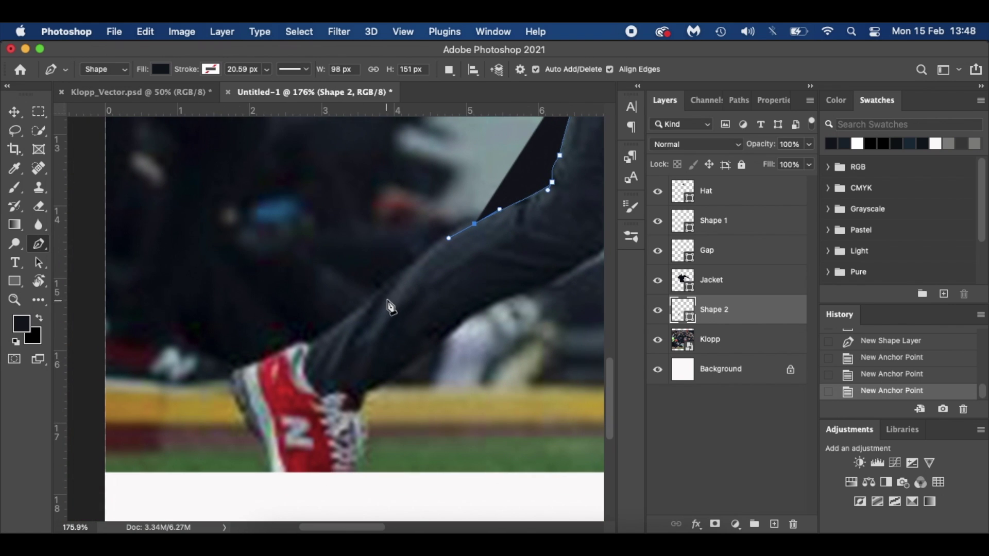
left_click_drag(354, 327, 348, 318)
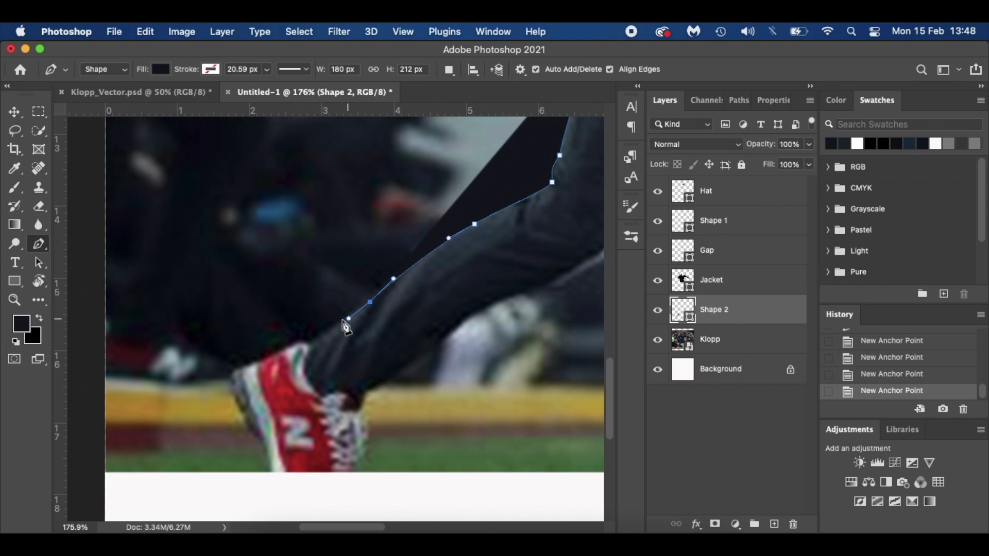
left_click(309, 342)
Step: Continue the trousers path across the rear ankle hem and along the underside of that leg up to the crotch
left_click_drag(320, 394, 339, 415)
left_click(358, 397)
left_click(423, 354)
left_click_drag(527, 287, 566, 278)
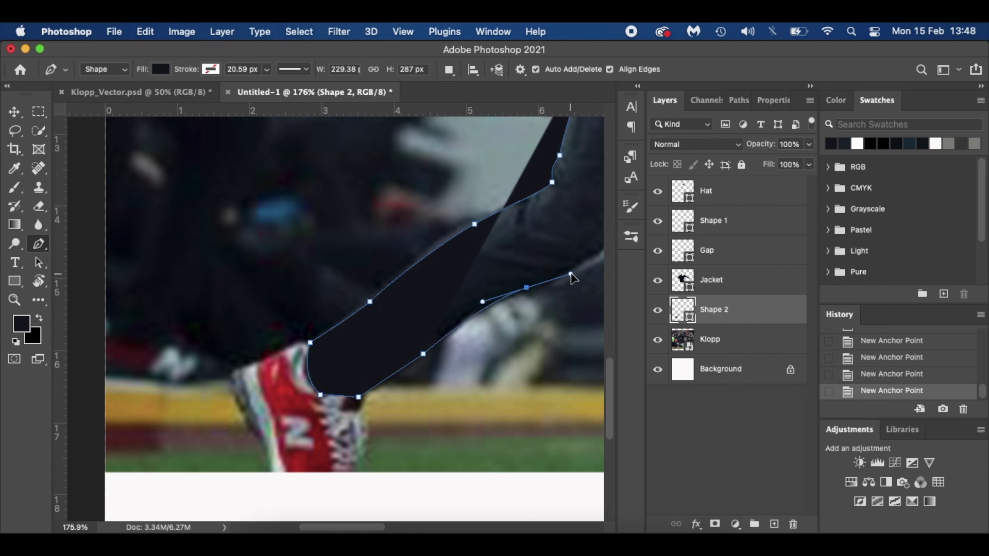
scroll(519, 242, "right", 10)
left_click(519, 242)
scroll(426, 190, "up", 3)
left_click(425, 190)
Step: Continue the trousers path from the crotch along the front leg's inner edge down to the ankle above the red shoe
left_click(451, 210)
left_click(482, 222)
left_click_drag(504, 251, 513, 265)
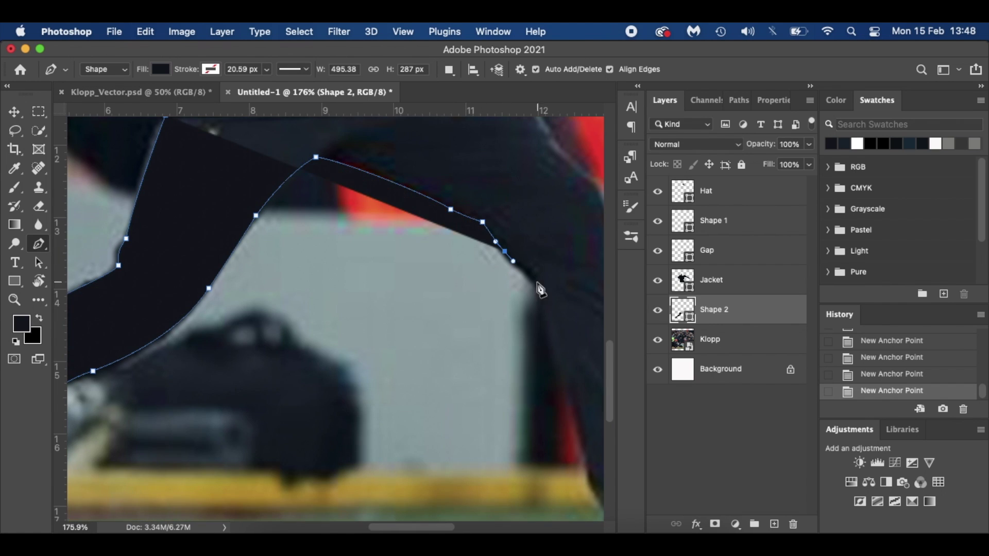
left_click_drag(543, 297, 547, 316)
scroll(548, 318, "down", 5)
scroll(549, 319, "right", 2)
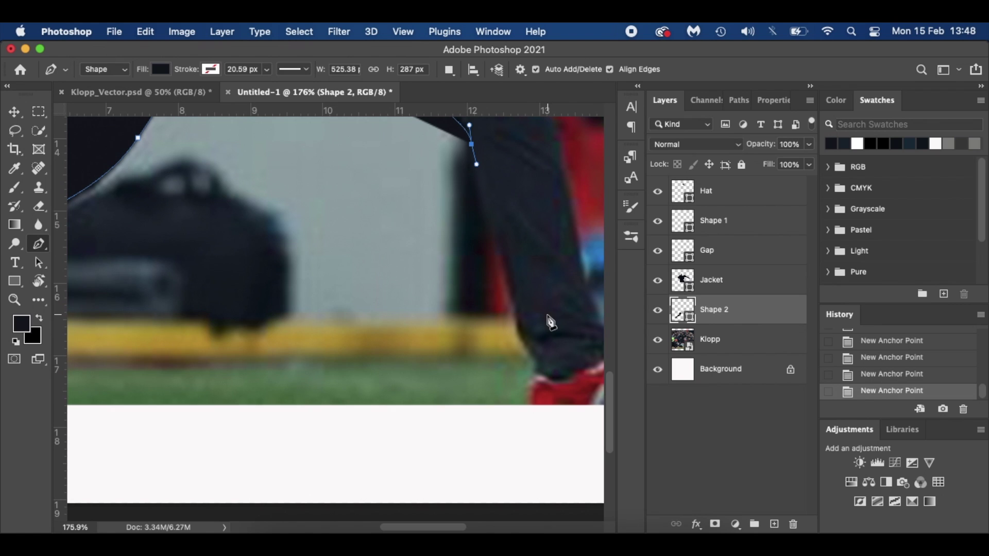
left_click_drag(509, 274, 517, 305)
scroll(518, 306, "down", 1)
mouse_move(538, 348)
left_mouse_down()
mouse_move(555, 375)
mouse_move(540, 364)
left_mouse_up()
scroll(531, 364, "down", 2)
scroll(530, 364, "right", 5)
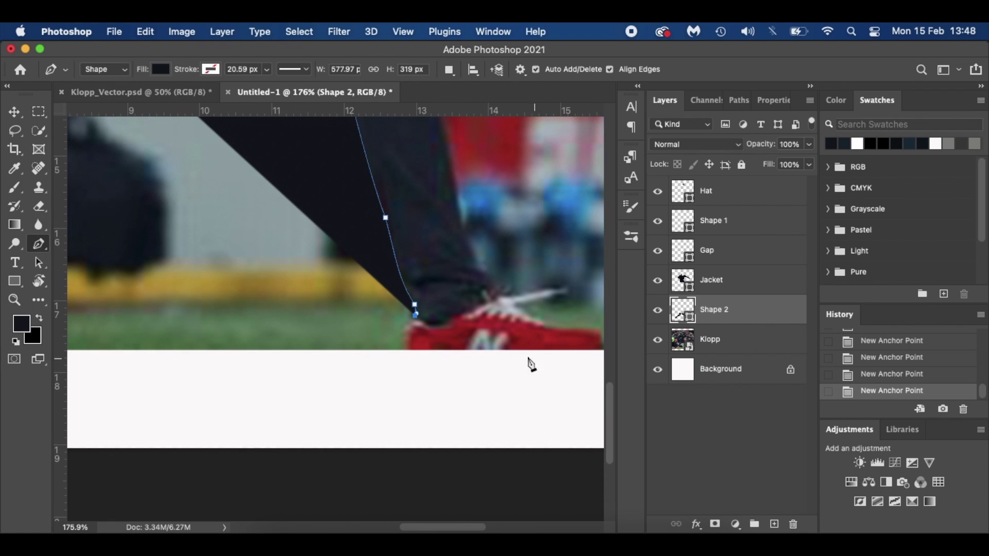
Step: Trace the front ankle hem and the outer edge of the front leg up past the knee
left_click_drag(464, 312, 483, 300)
left_click(498, 293)
left_click_drag(478, 268, 461, 221)
scroll(470, 258, "up", 2)
scroll(470, 257, "left", 1)
scroll(461, 220, "up", 6)
scroll(461, 220, "left", 1)
left_click_drag(466, 267, 455, 229)
scroll(461, 256, "up", 3)
scroll(461, 256, "left", 1)
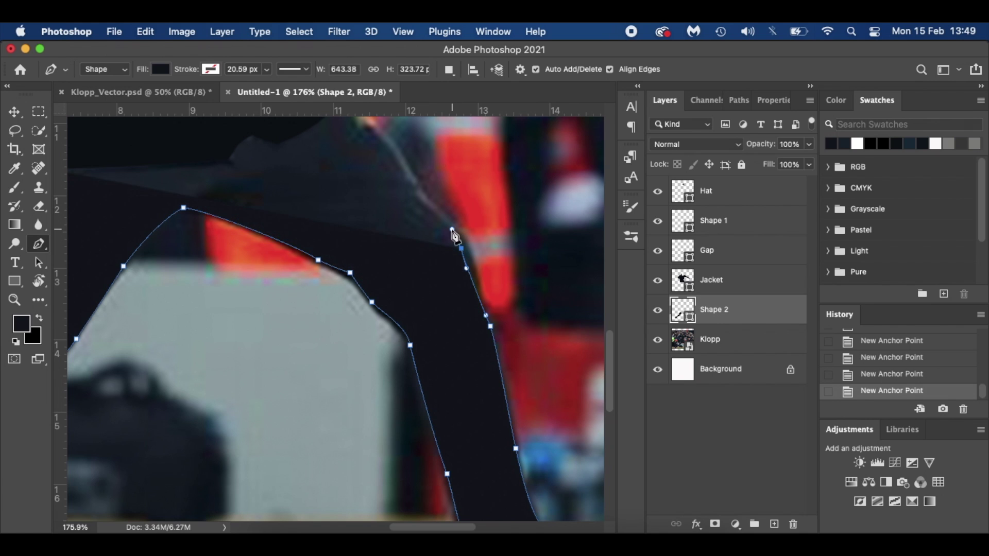
Step: Trace the front thigh up to the jacket and close the trousers path underneath the jacket shape
scroll(454, 234, "up", 4)
scroll(454, 235, "left", 2)
left_click_drag(454, 255, 445, 241)
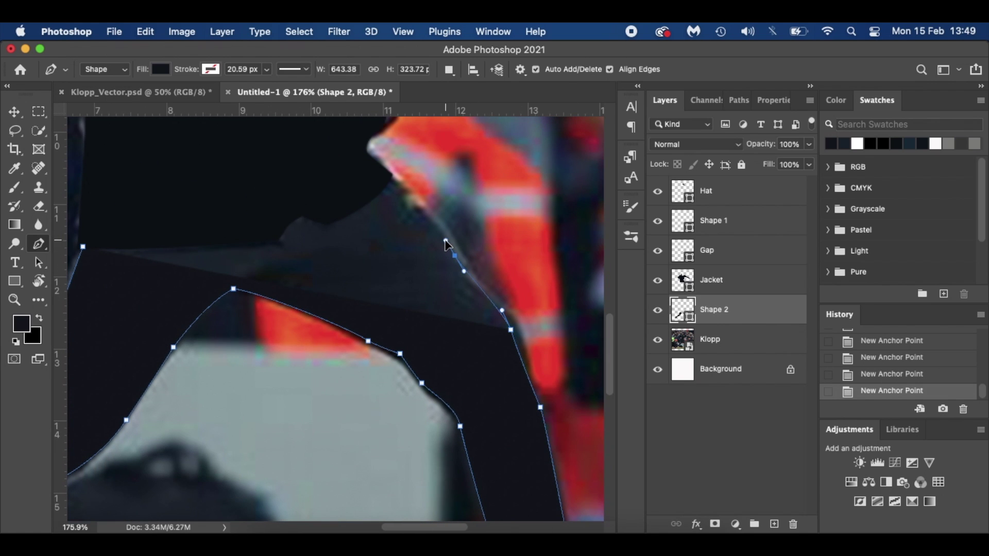
left_click(379, 173)
mouse_move(379, 174)
left_mouse_down()
mouse_move(364, 163)
mouse_move(360, 171)
left_mouse_up()
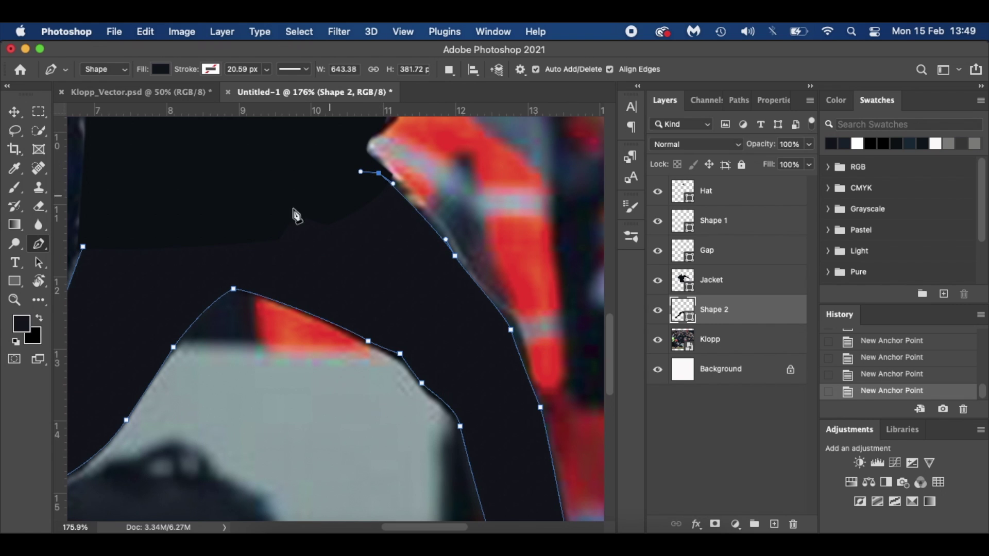
left_click(115, 213)
left_click(82, 247)
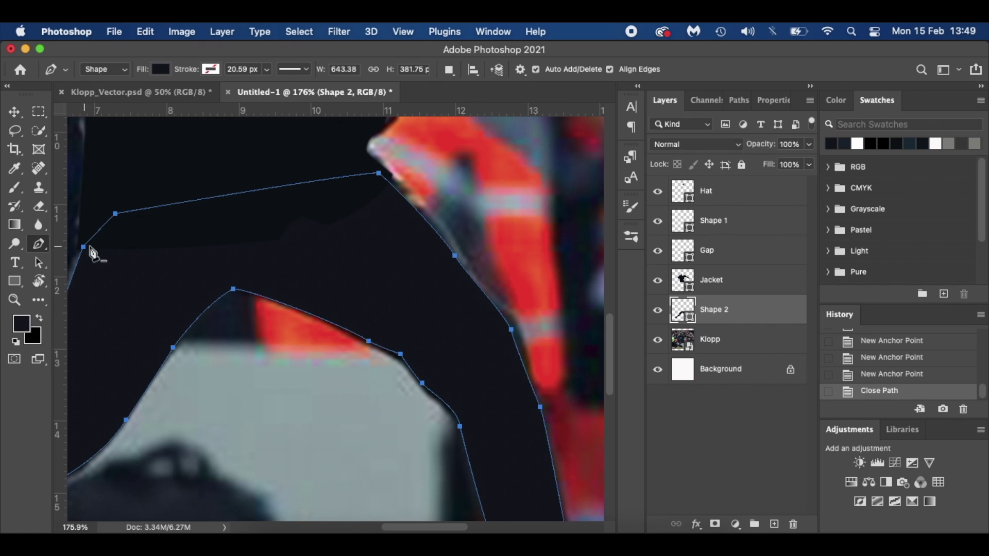
key("Return")
Step: Rename the new shape layer as Trousers
double_click(722, 312)
type("Trouser")
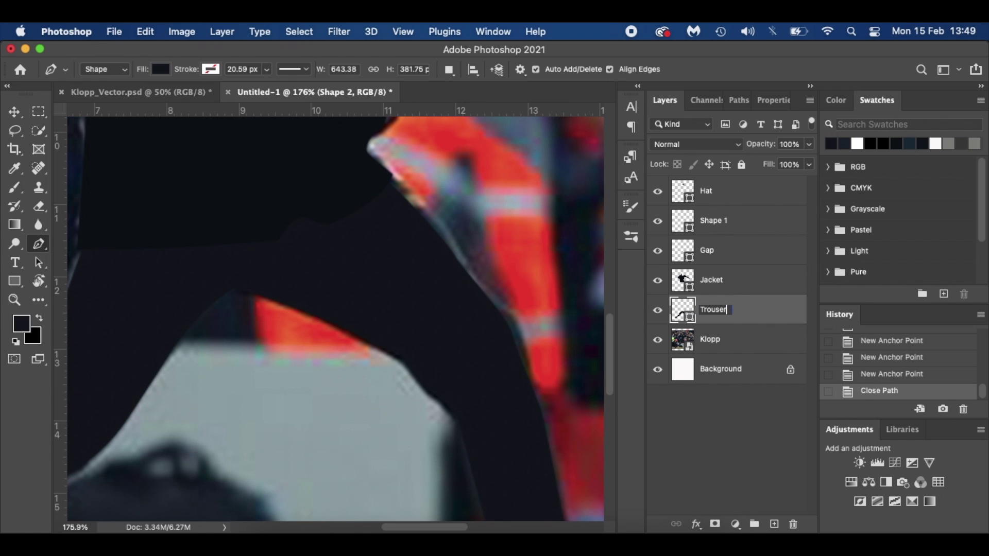
type("s")
key("Return")
Step: Add an empty layer beneath Trousers, sample the rear shoe's red from the photo and activate the Pen tool
scroll(566, 340, "down", 5)
scroll(566, 340, "left", 7)
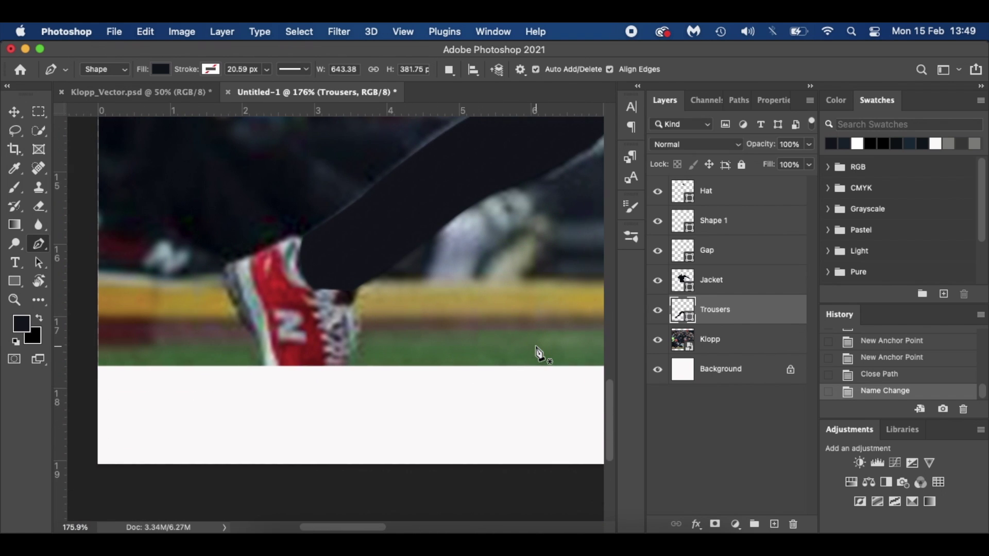
scroll(538, 354, "up", 2)
scroll(538, 355, "left", 2)
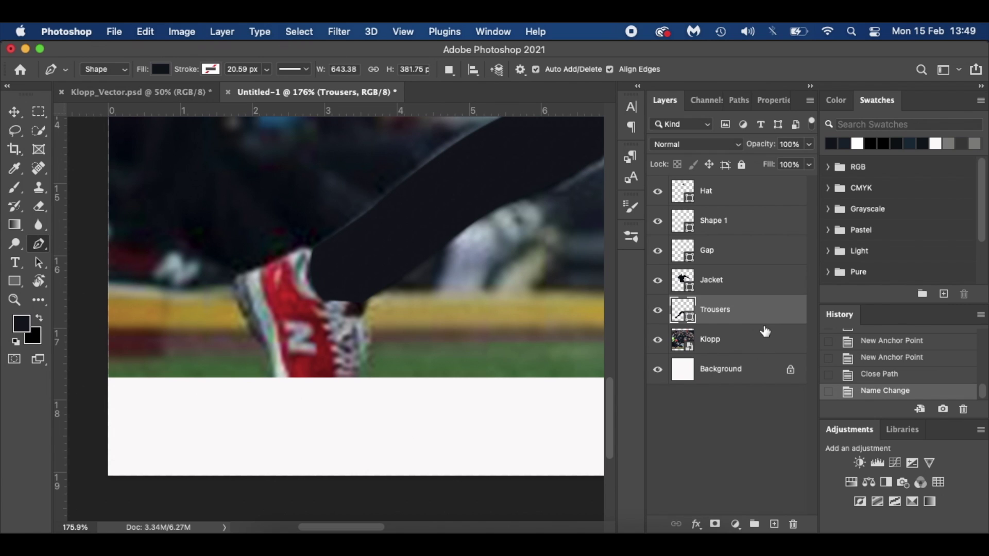
left_click(774, 525)
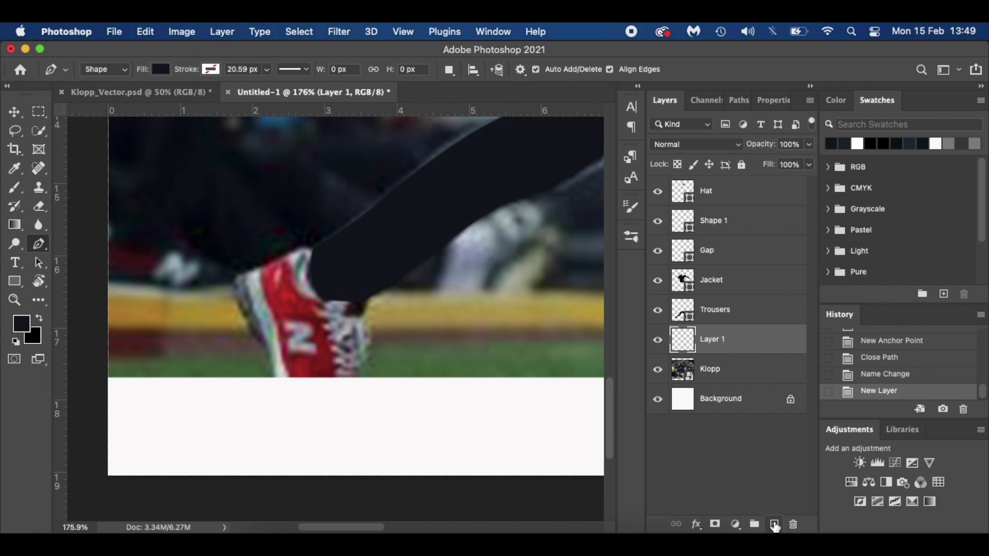
key("i")
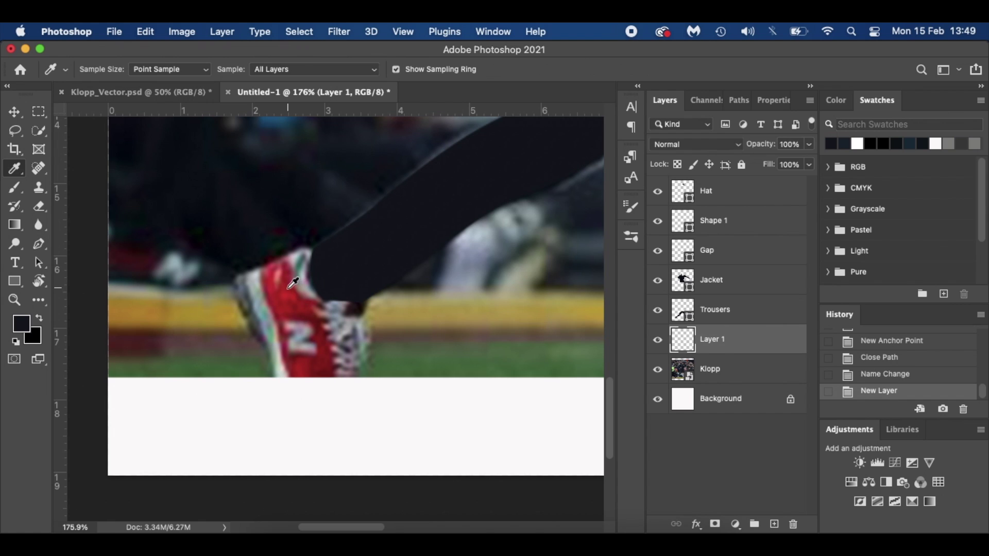
left_click(291, 289)
key("p")
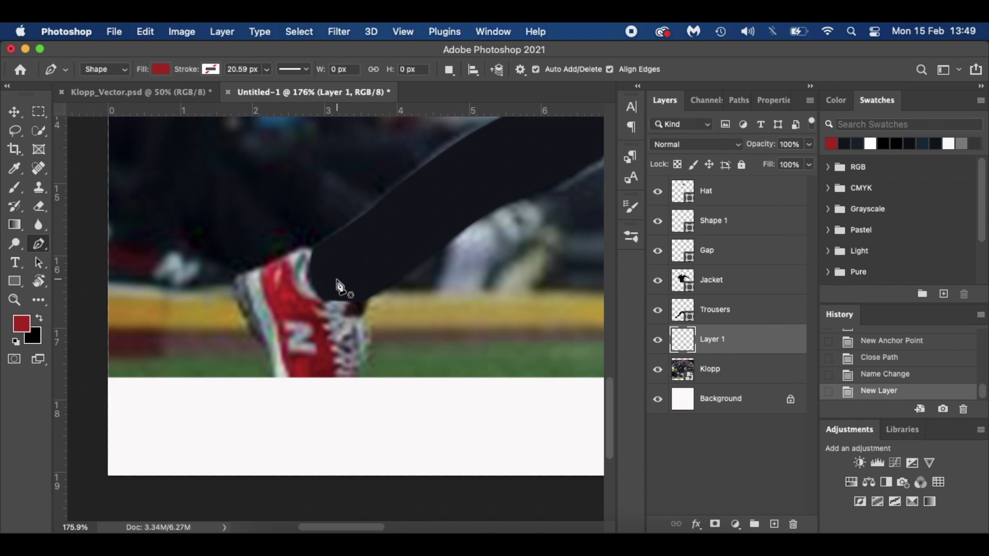
Step: Start the red rear shoe shape at the trouser hem and trace its heel side down past the photo's lower edge
left_click(312, 252)
left_click(265, 267)
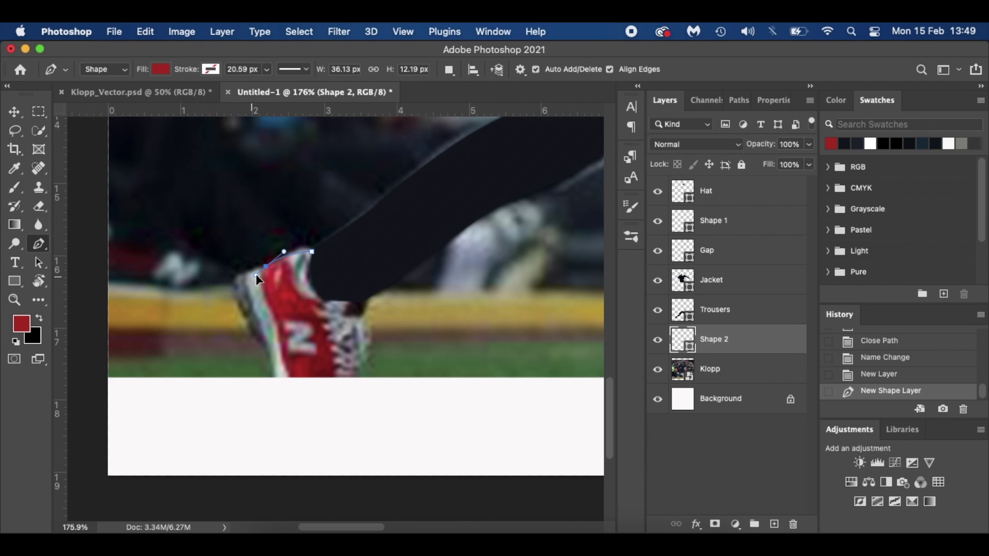
left_click(257, 276)
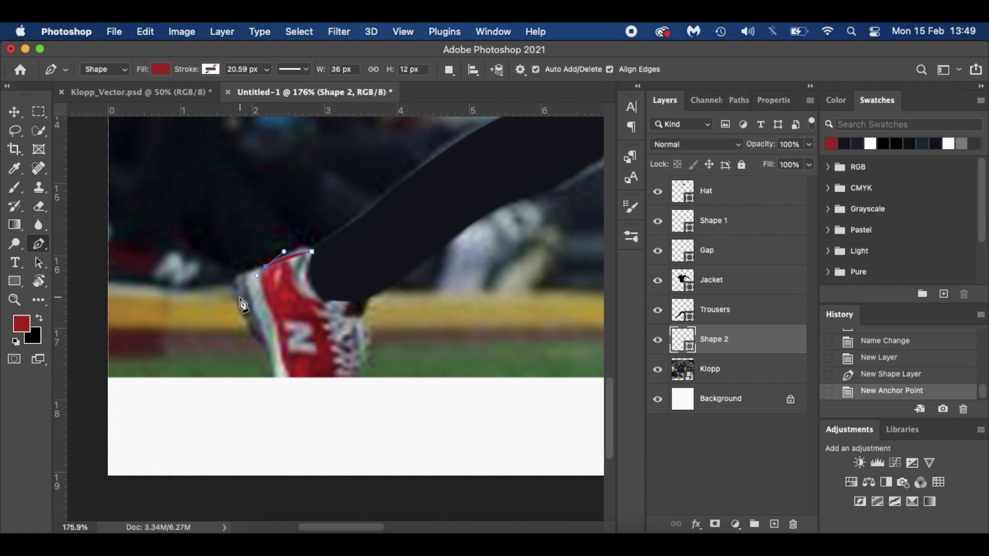
left_click(274, 329)
left_click(274, 328)
scroll(283, 361, "down", 1)
scroll(282, 360, "down", 2)
left_click_drag(285, 356, 298, 372)
Step: Draw the rear shoe's toe on the white area below the photo, trace its front edge upward and close the path
left_click(313, 379)
left_click(355, 380)
left_click(366, 359)
left_click_drag(367, 360, 354, 346)
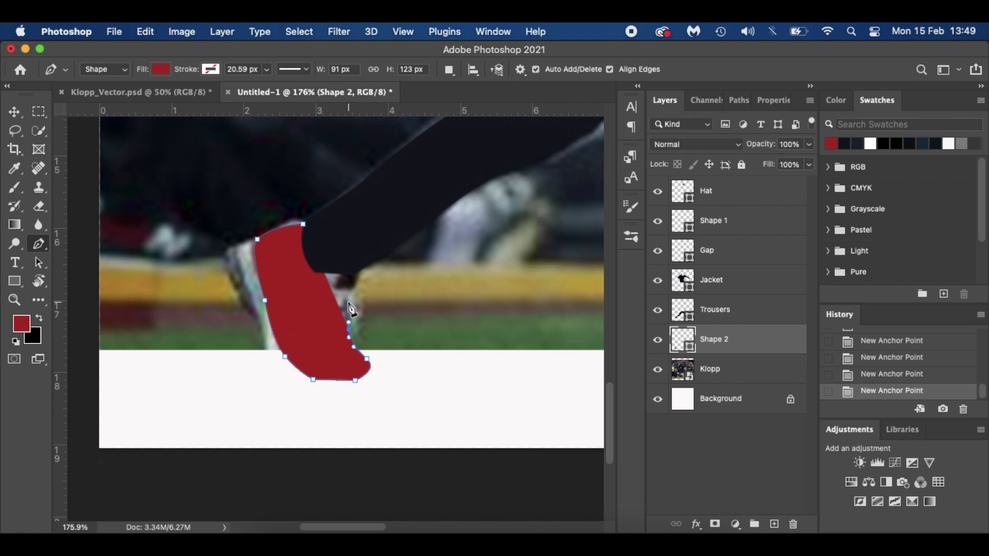
left_click(349, 278)
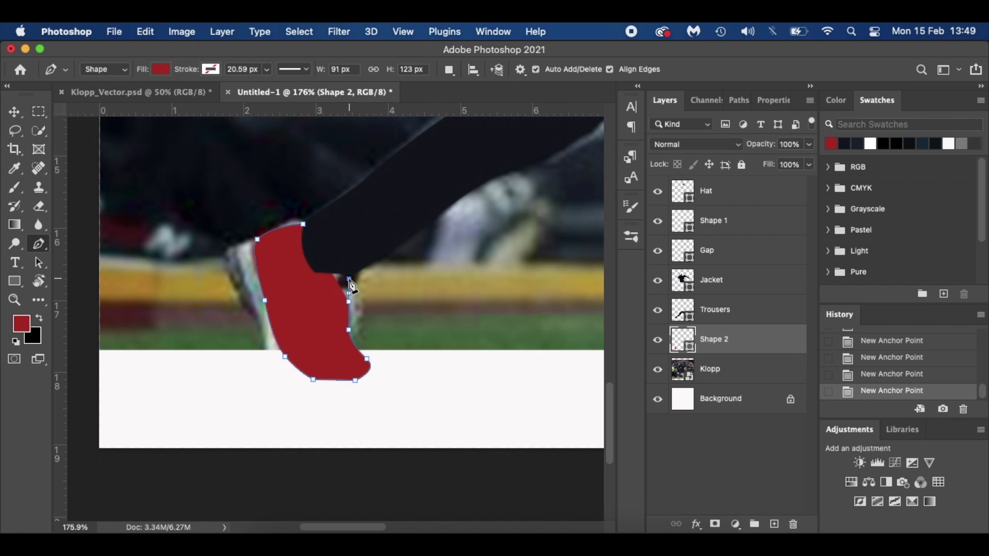
left_click_drag(302, 224, 311, 166)
key("Return")
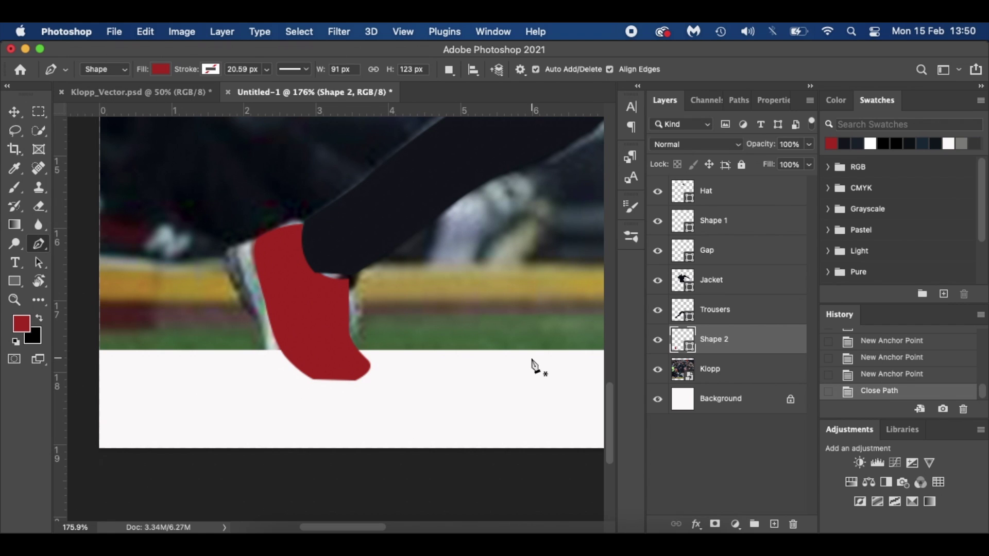
Step: Check the whole figure with the photo layer hidden and make the photo visible again
left_click(655, 370)
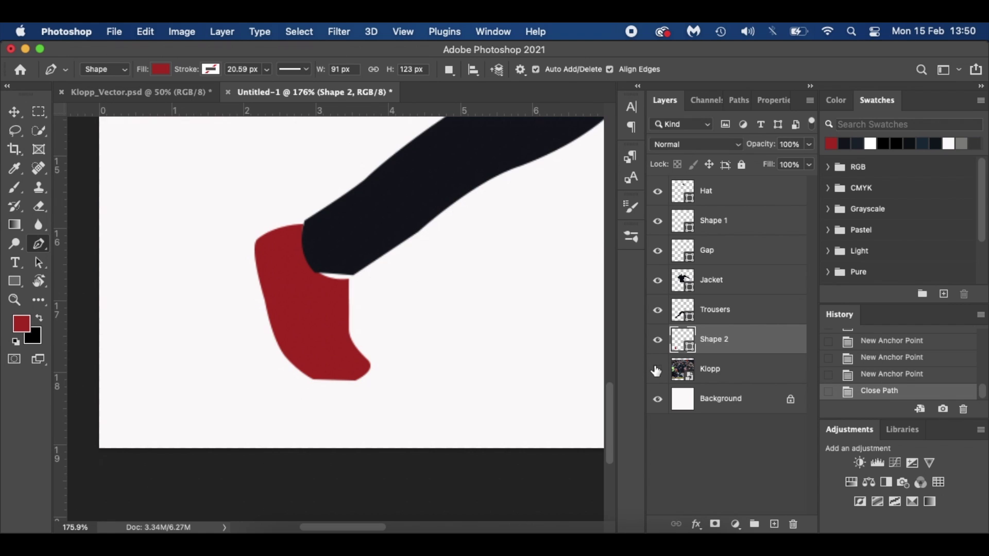
key("super+0")
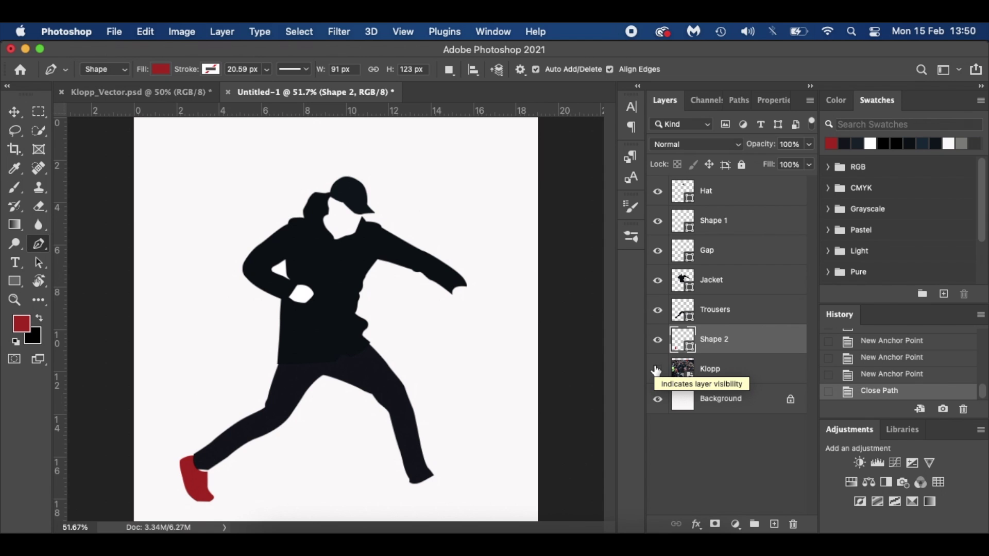
left_click(657, 369)
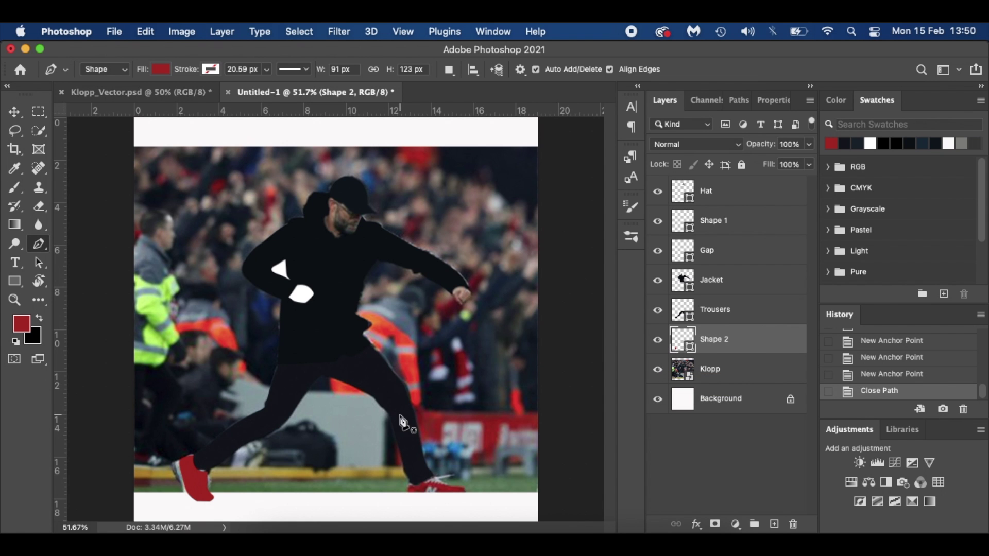
Step: Rename the rear shoe's shape layer as Right Trainer and add an empty layer directly above it
scroll(399, 416, "up", 5)
scroll(399, 404, "down", 2)
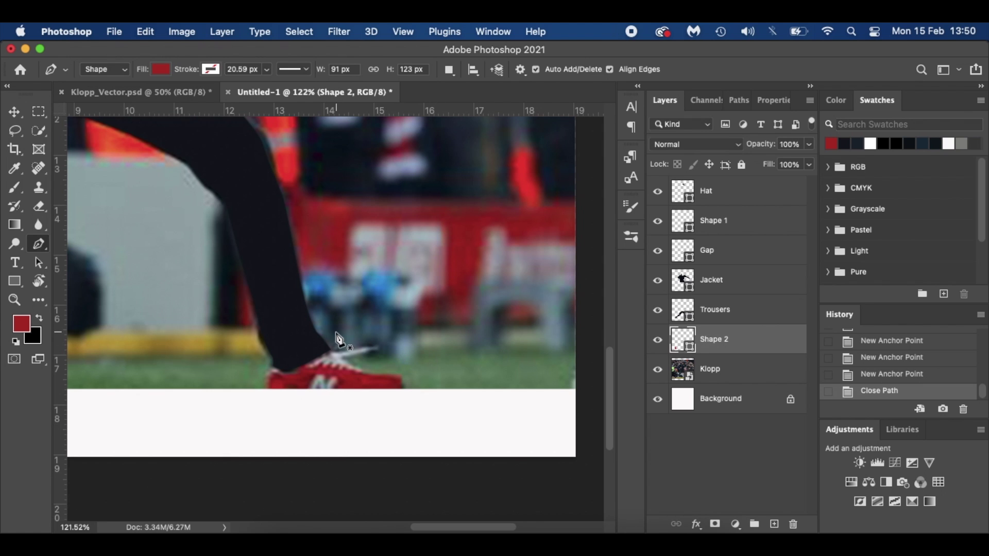
scroll(342, 346, "up", 3)
scroll(340, 340, "down", 5)
scroll(340, 341, "left", 2)
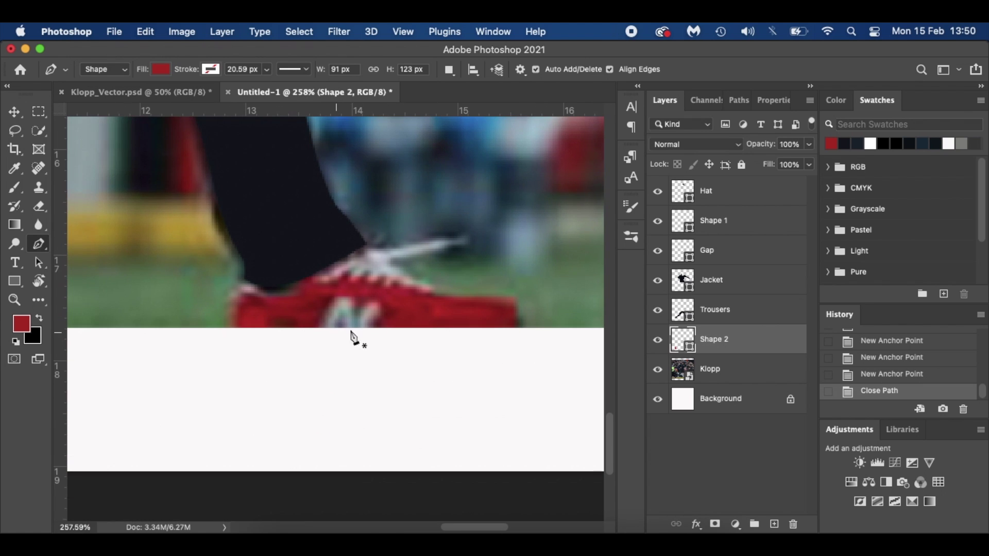
double_click(723, 341)
type("Right Trainer")
key("Return")
left_click(774, 527)
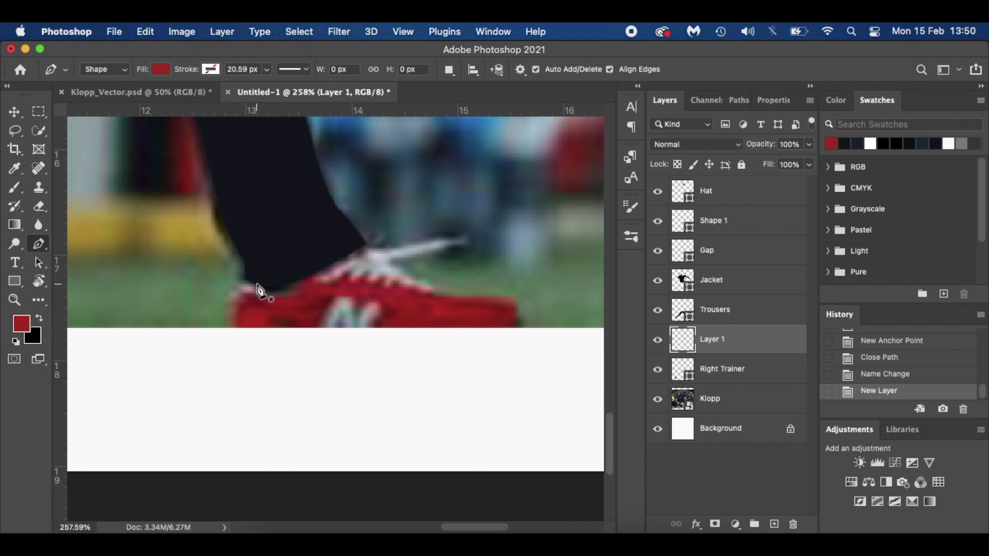
Step: Trace the front shoe as a closed red shape about 147 by 66 px, extending its sole below the photo, and hide the photo
left_click(247, 283)
left_click(235, 324)
left_click(241, 350)
left_click(378, 361)
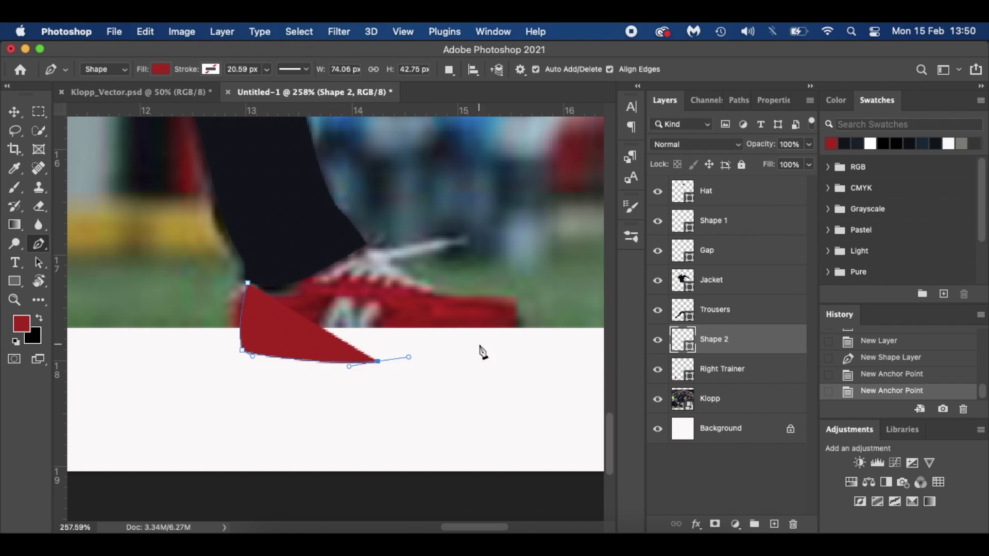
left_click(486, 342)
left_click(514, 314)
left_click(481, 302)
left_click(390, 268)
left_click(358, 240)
left_click_drag(248, 283, 163, 268)
key("super+0")
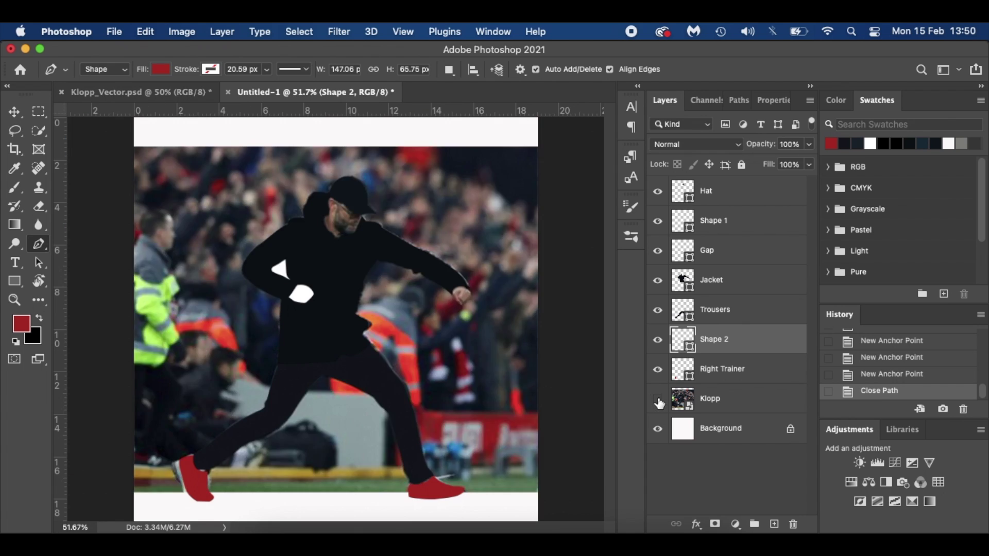
left_click(657, 398)
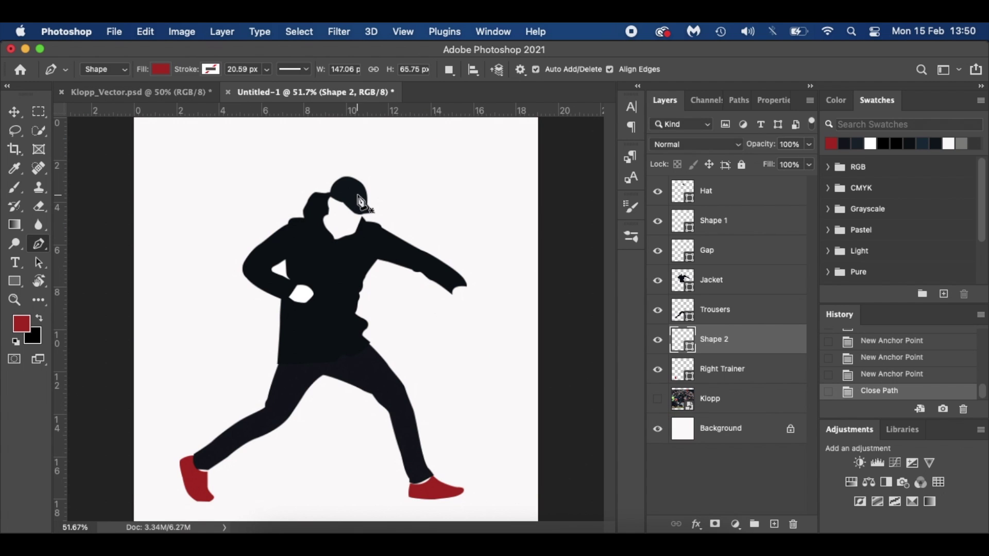
Step: Add an empty layer directly beneath Hat and show the photo again around the face
scroll(359, 201, "up", 5)
scroll(359, 201, "up", 1)
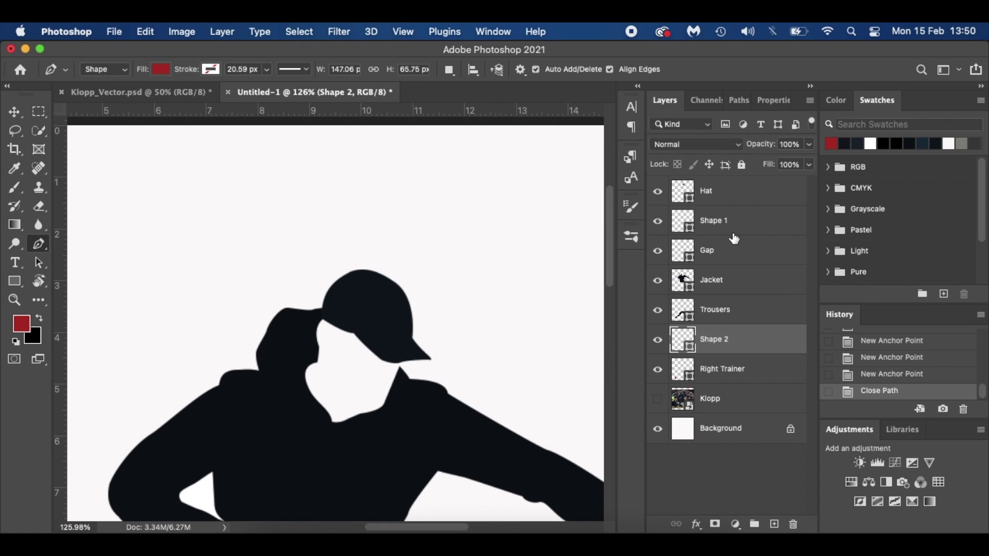
left_click(751, 195)
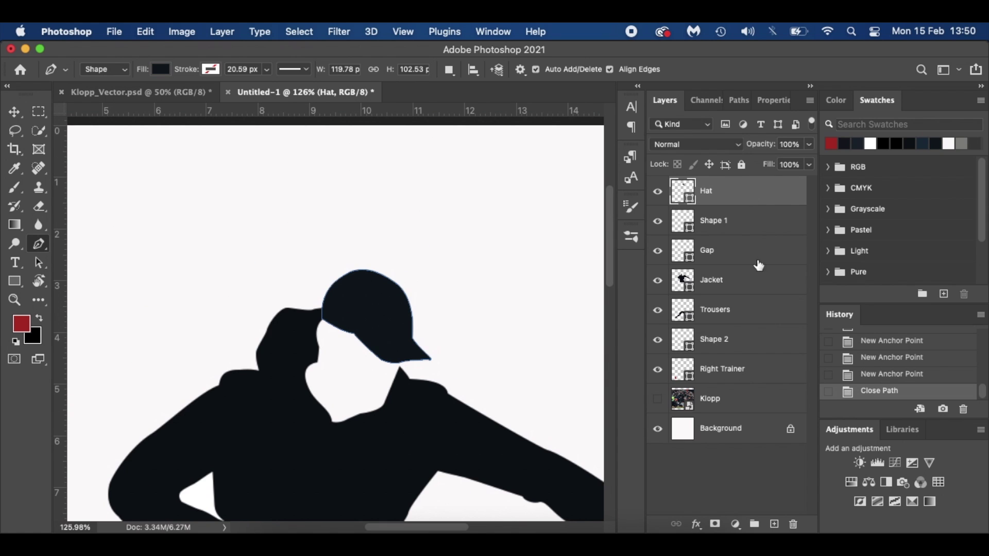
left_click(774, 524)
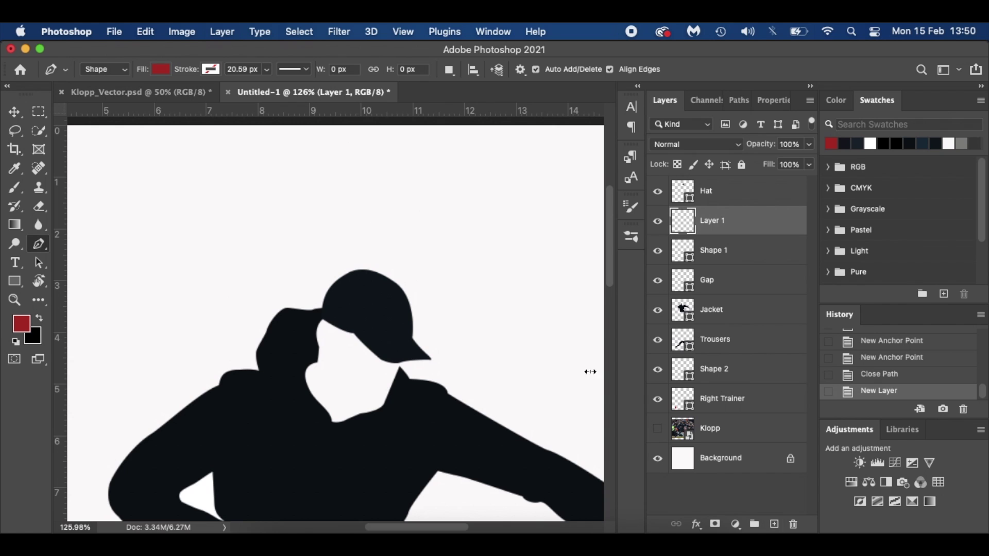
scroll(364, 386, "up", 4)
scroll(364, 381, "down", 5)
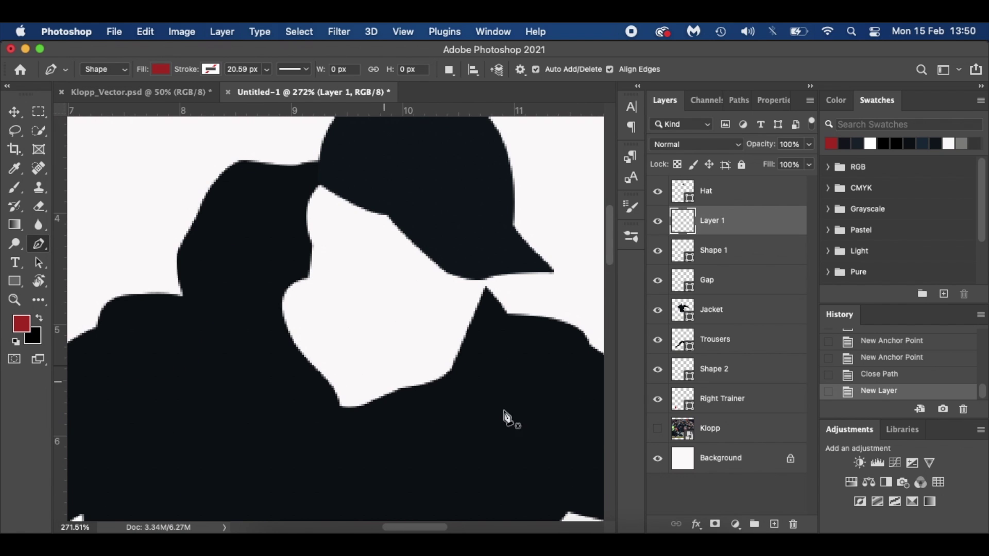
left_click(658, 428)
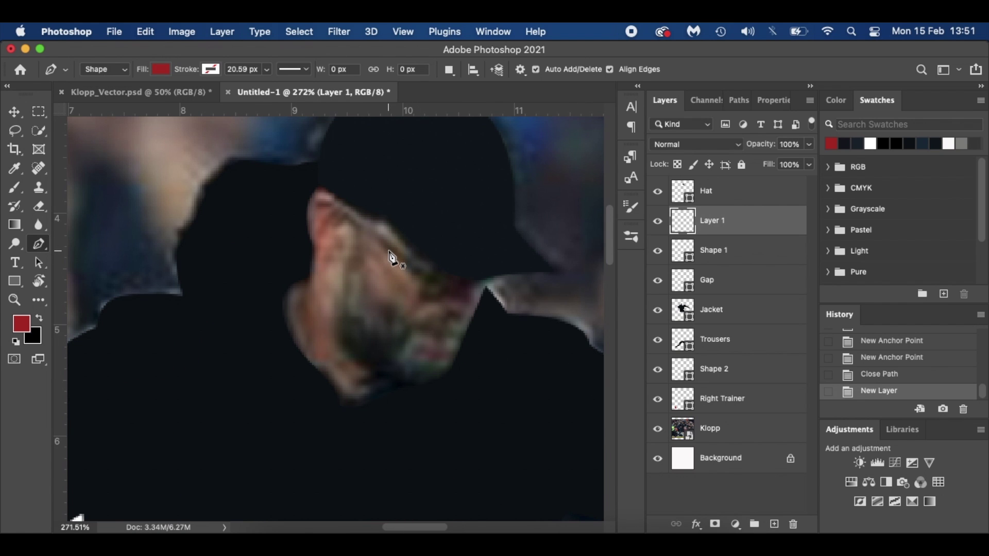
Step: Set the foreground colour to the recent grey swatch, hex 858481
left_click(961, 143)
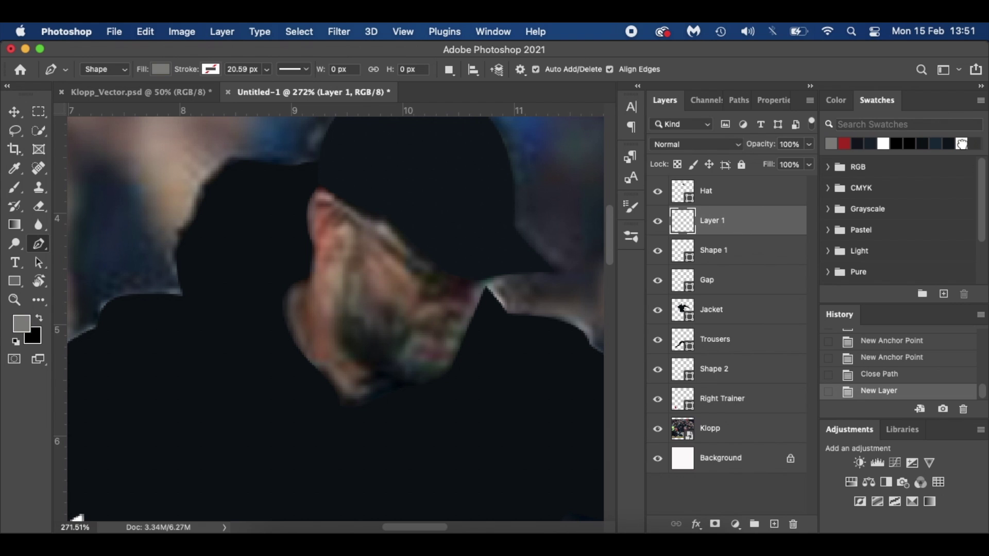
left_click(23, 325)
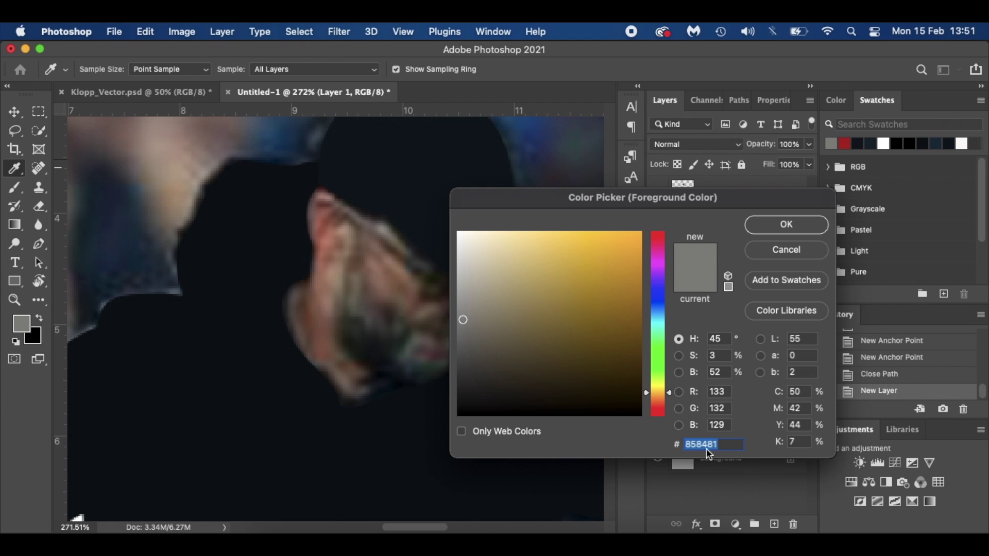
left_click(786, 224)
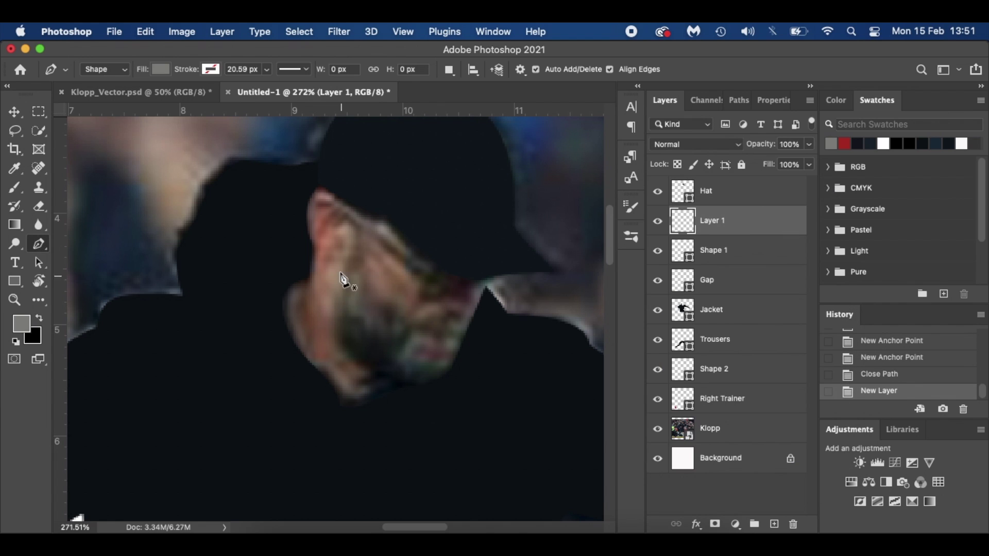
Step: Trace the beard from the sideburn under the cap around the mouth and chin as a closed grey shape about 64 by 92 px
left_click(366, 213)
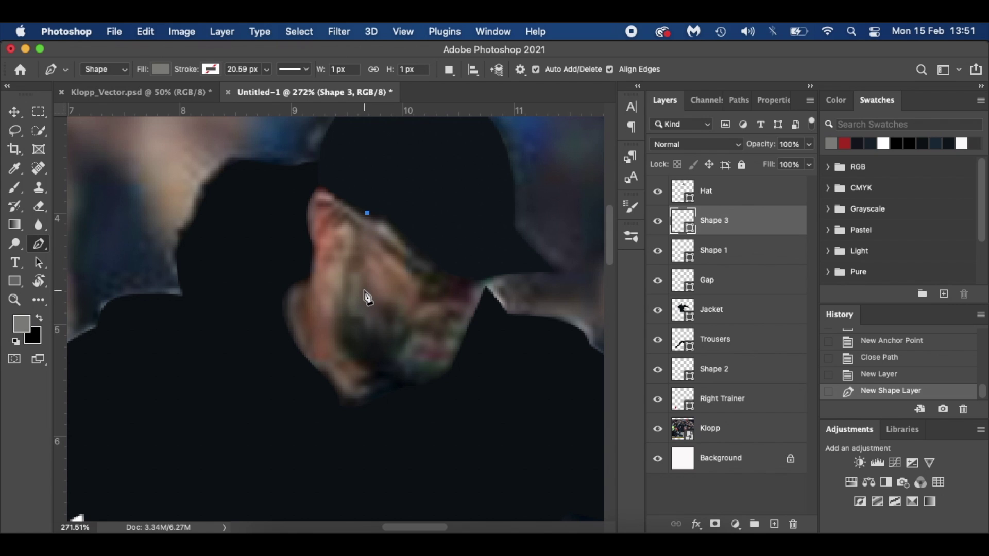
left_click_drag(365, 285, 463, 352)
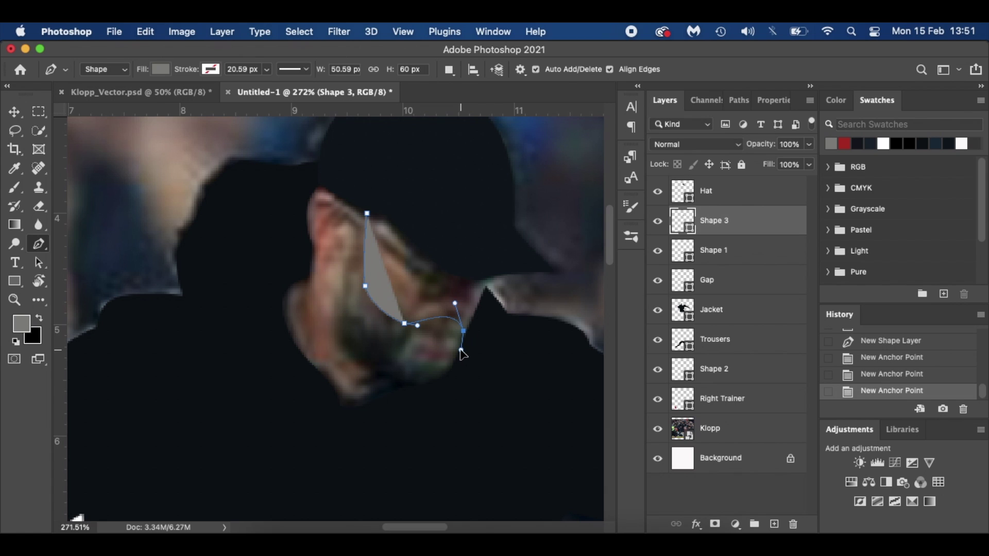
left_click_drag(428, 385, 400, 386)
left_click_drag(337, 345, 334, 330)
mouse_move(365, 213)
left_mouse_down()
mouse_move(361, 195)
mouse_move(360, 203)
left_mouse_up()
Step: Rename the new grey shape layer as Beard and add an empty layer above it
type("Beard")
key("Return")
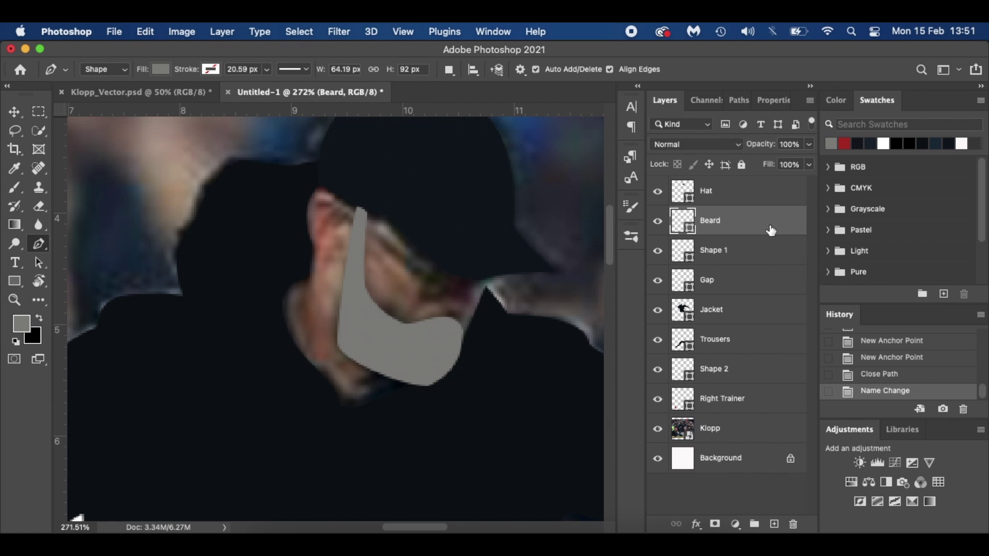
left_click(773, 524)
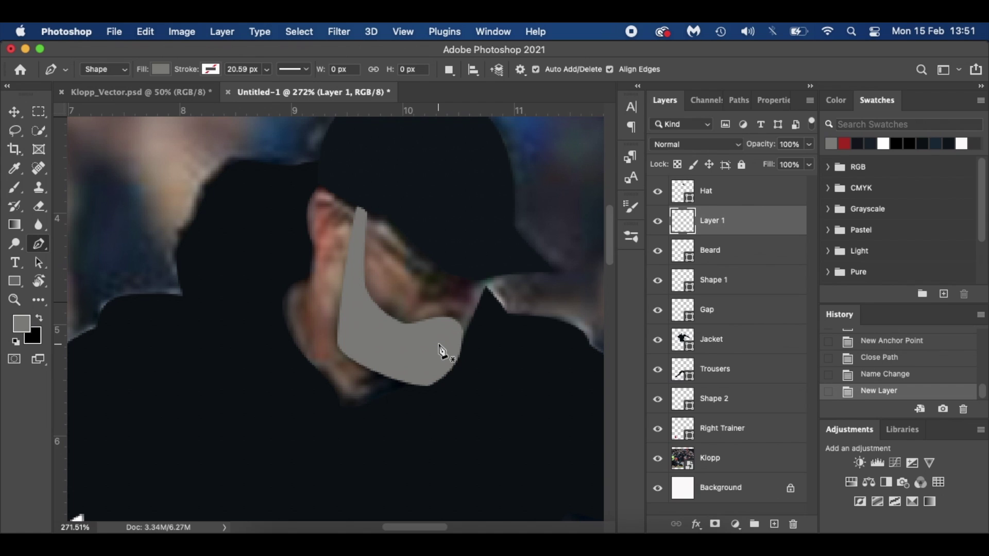
Step: Draw a small closed white mouth shape about 13 by 7 px on the front of the beard
left_click(883, 146)
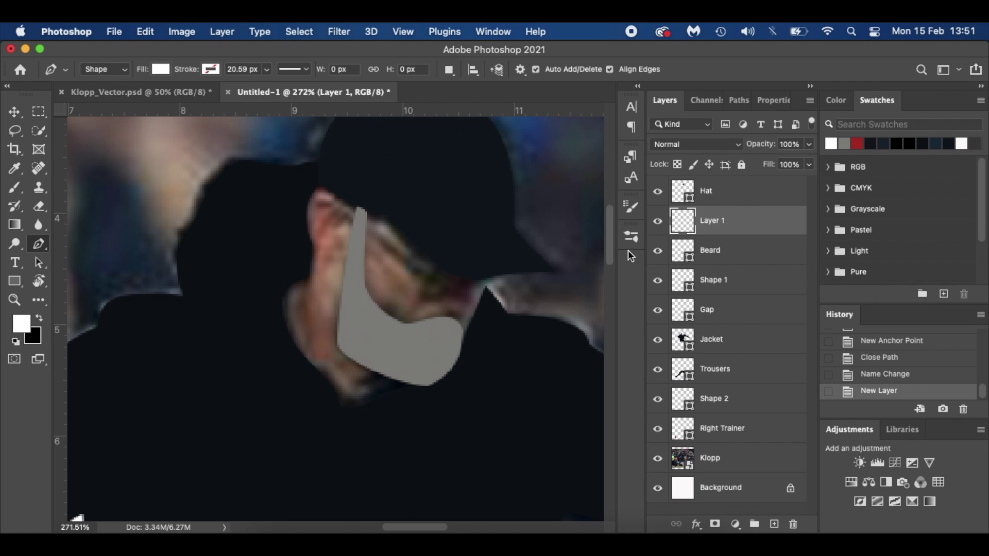
left_click(428, 334)
left_click_drag(453, 341, 453, 356)
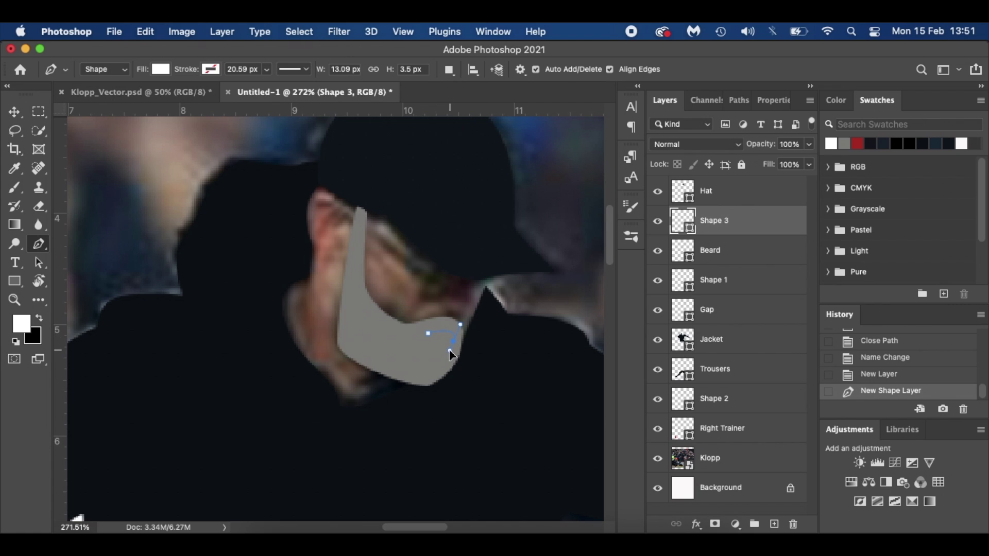
left_click_drag(448, 353, 447, 354)
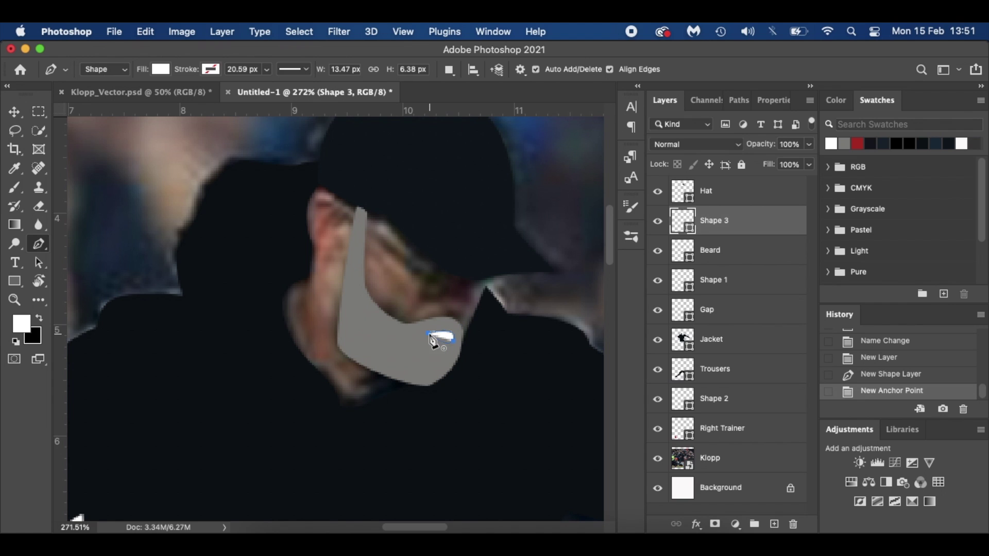
left_click(419, 326)
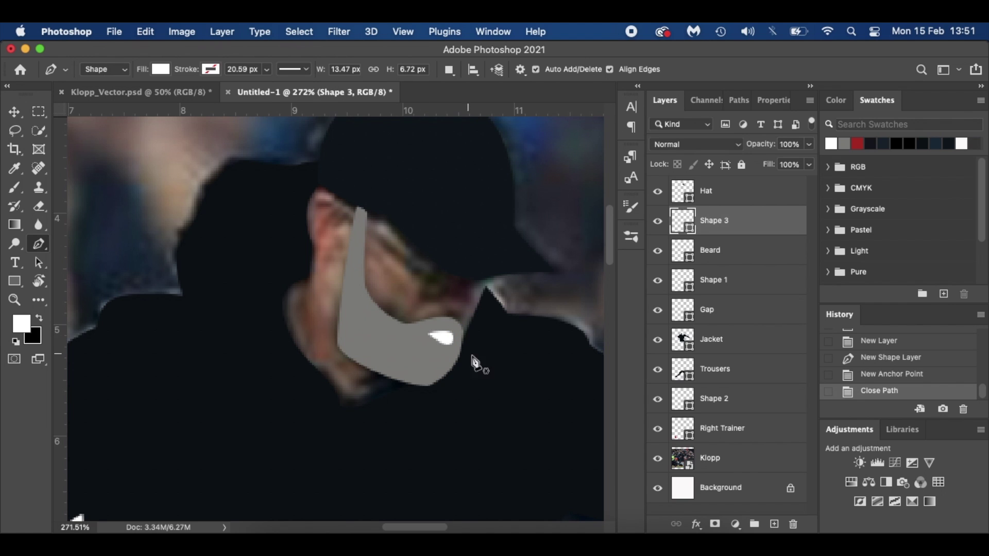
Step: Examine the figure and the face with the photo layer hidden, and restore the photo
key("super+0")
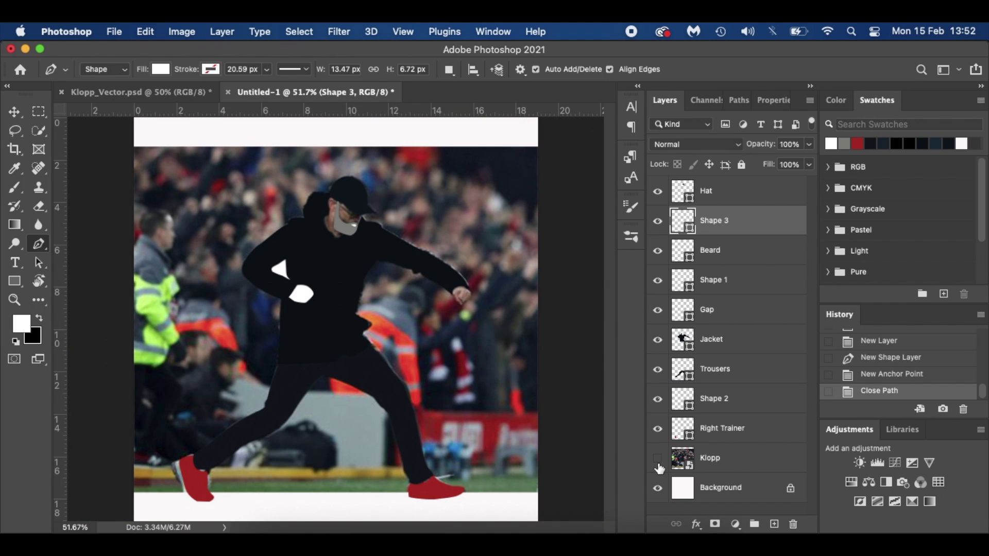
left_click(658, 458)
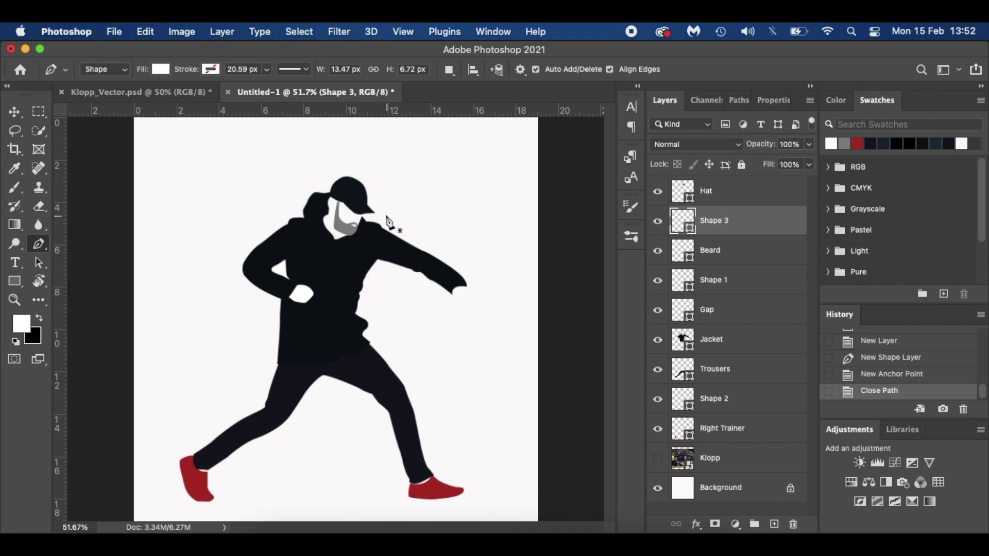
scroll(383, 226, "up", 5)
scroll(383, 226, "up", 4)
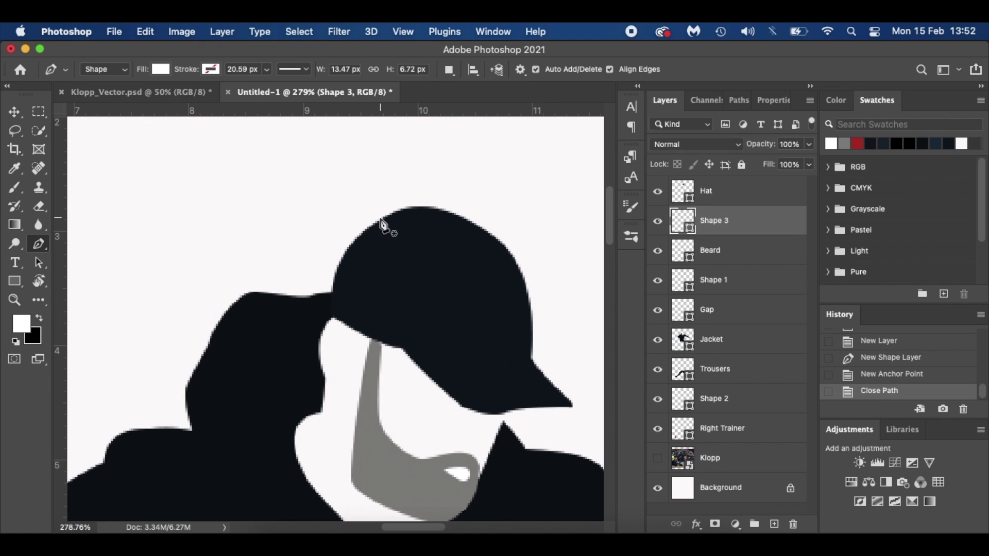
left_click(657, 462)
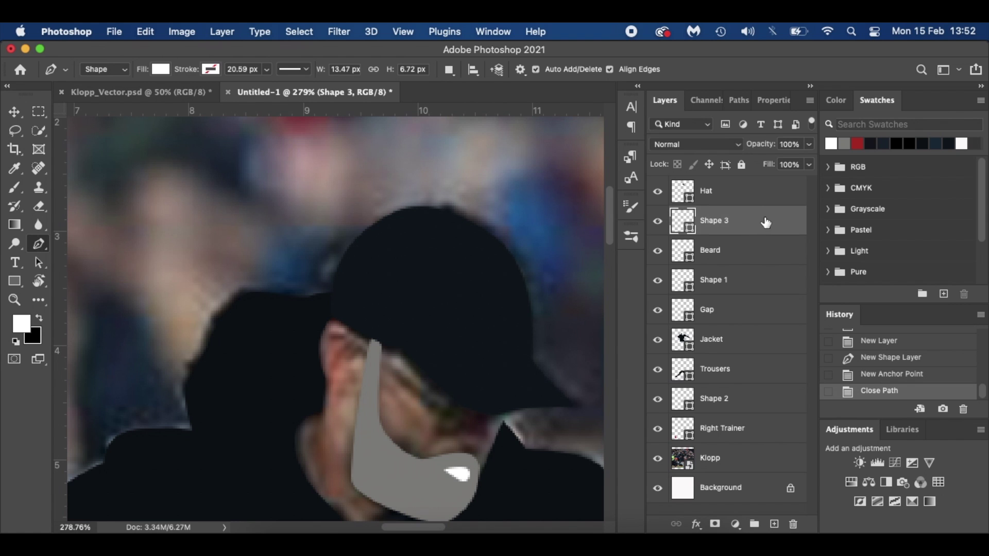
Step: Change the mouth shape's fill to the recent dark grey swatch and rename its layer as Mouth
left_click(977, 146)
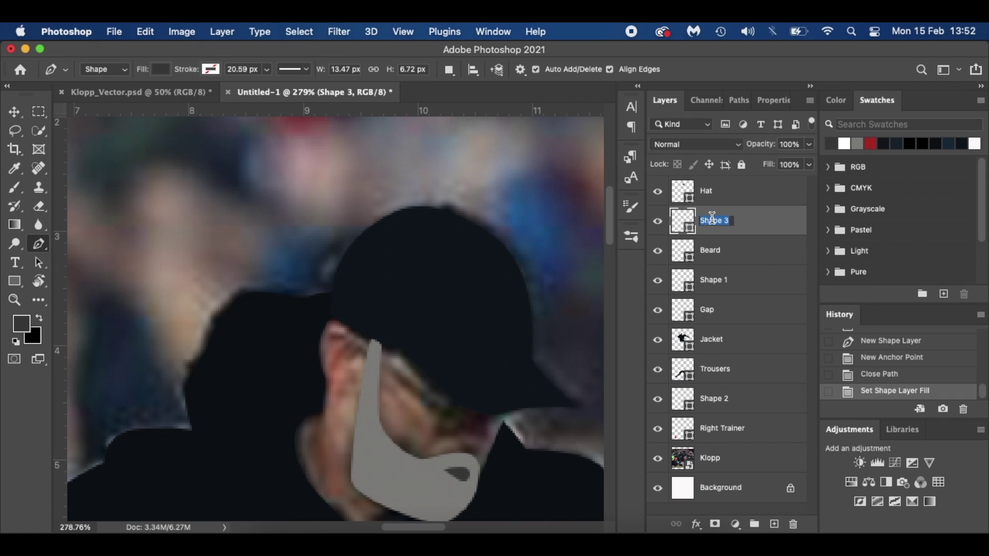
type("Mouth")
key("Return")
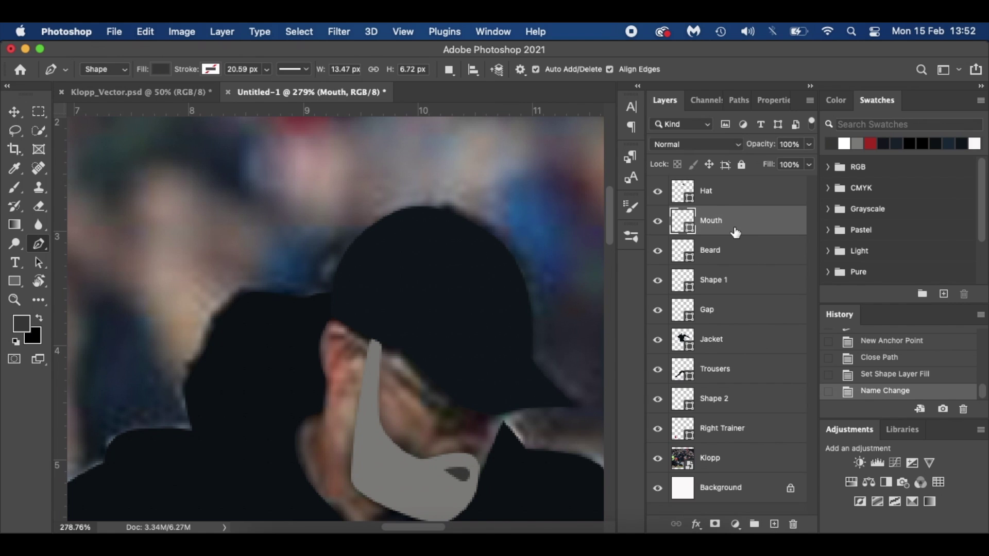
Step: Draw a closed dark grey glasses shape about 63 by 53 px under the cap brim on a new layer above Mouth, and name it Glasses
left_click(774, 524)
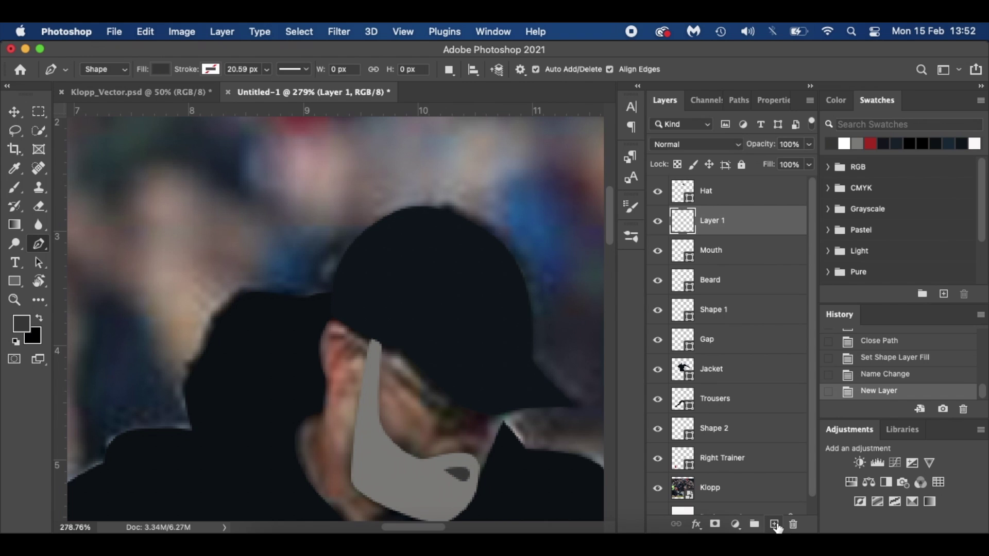
left_click(357, 332)
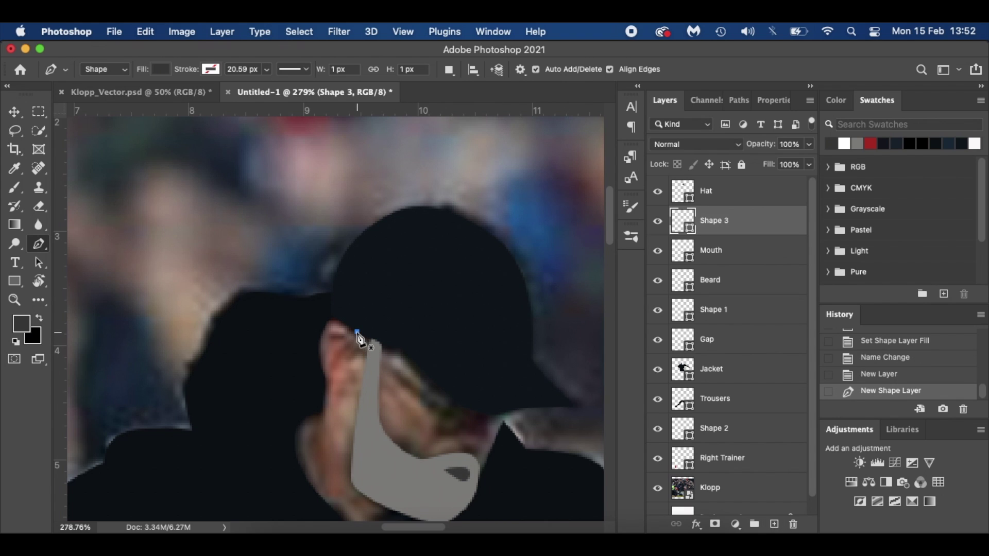
left_click(438, 411)
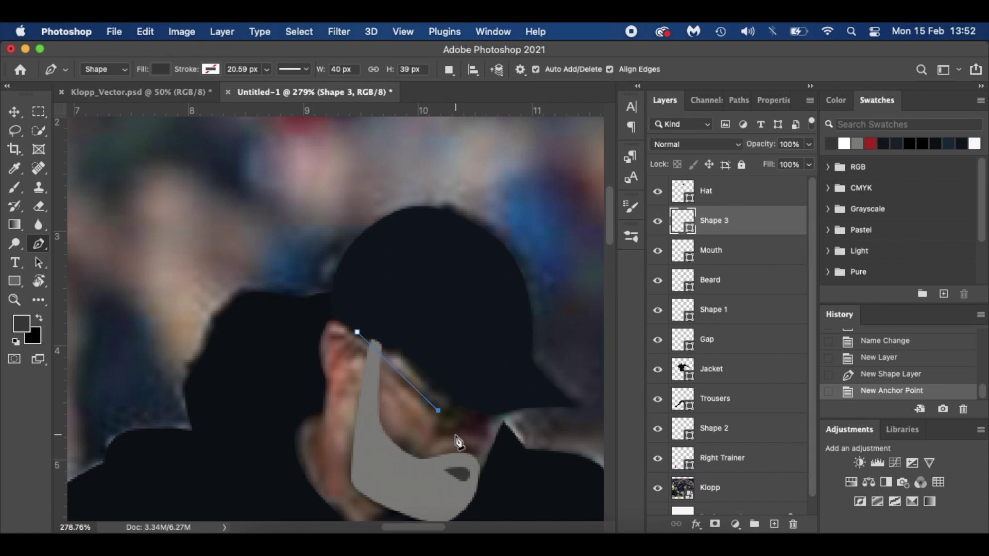
left_click_drag(434, 441, 479, 432)
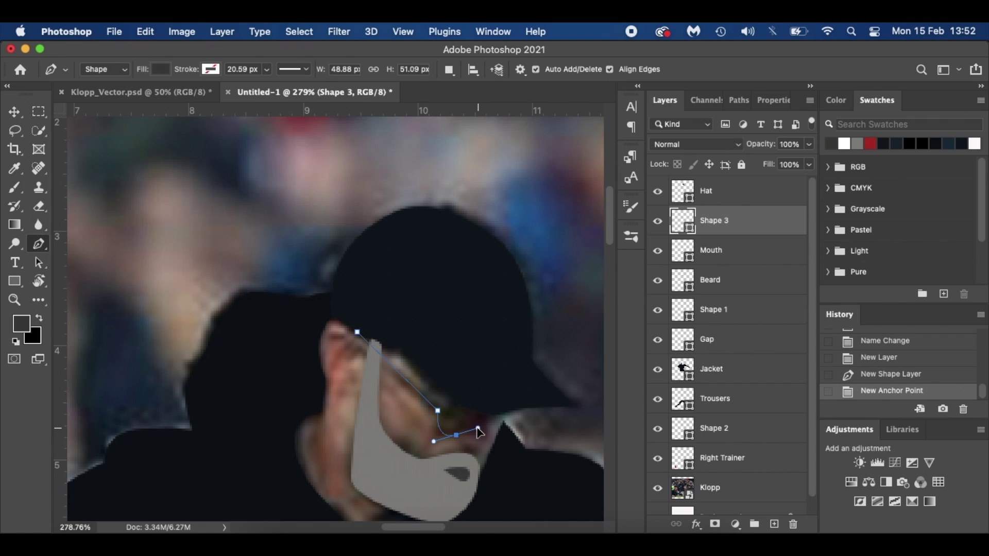
left_click_drag(479, 432, 481, 394)
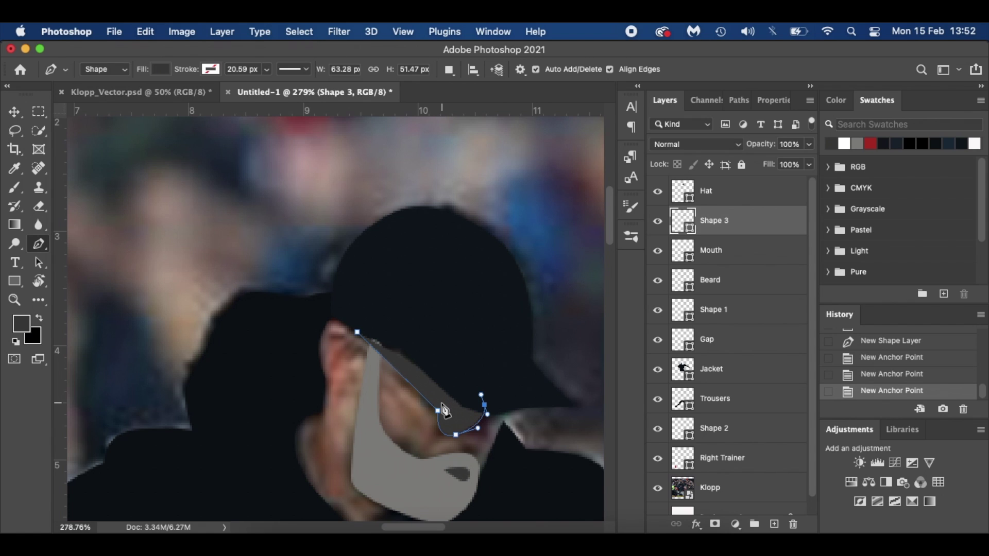
mouse_move(441, 402)
left_mouse_down()
mouse_move(431, 429)
mouse_move(427, 398)
left_mouse_up()
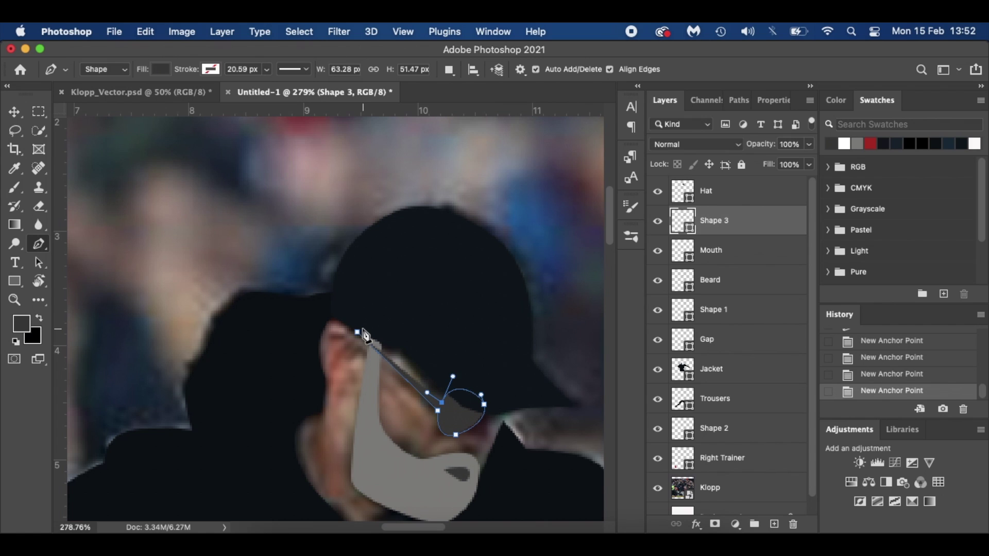
left_click_drag(357, 332, 359, 340)
key("Return")
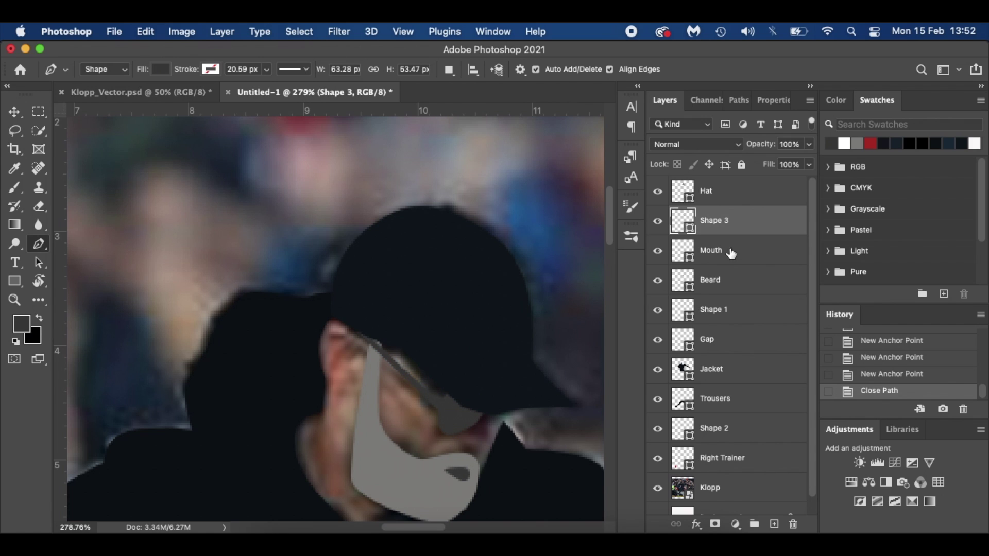
type("Glasses")
key("Return")
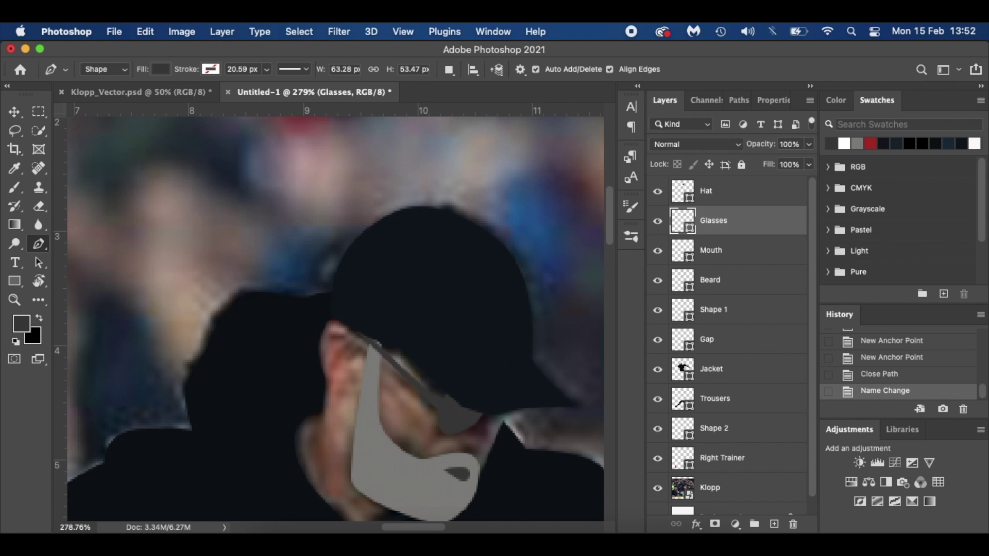
Step: Draw a small closed white lens shape about 15 by 13 px inside the glasses frame on a new layer above Glasses
left_click(774, 523)
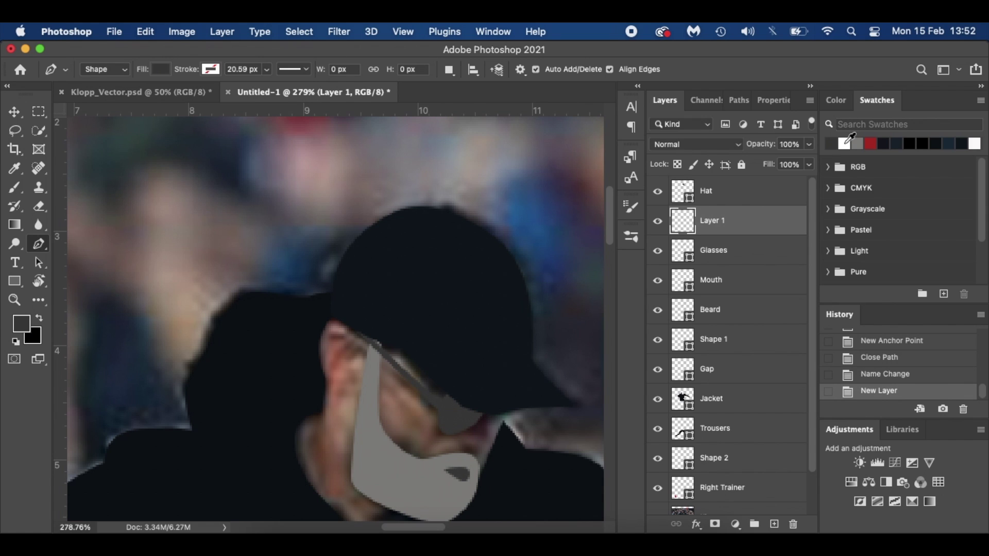
left_click(845, 143)
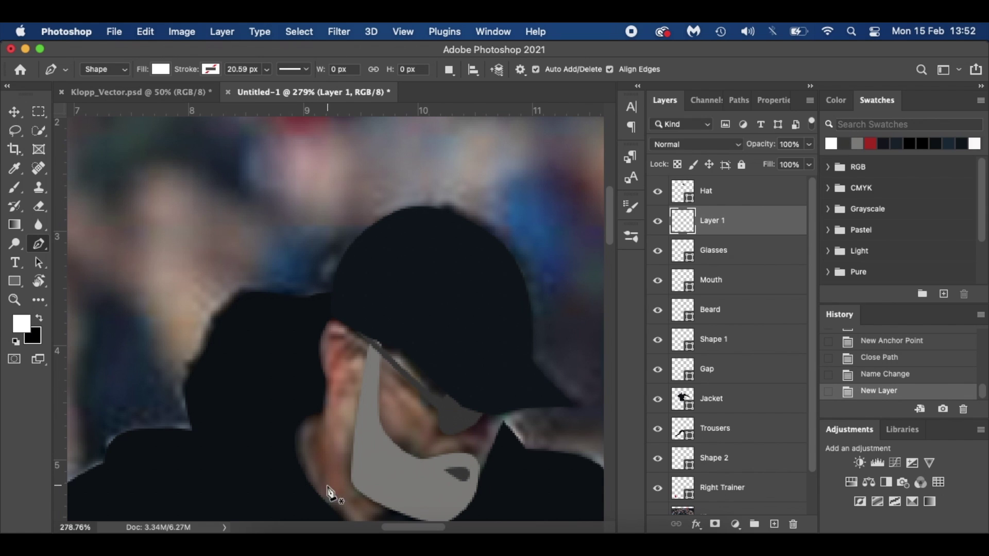
left_click(452, 402)
left_click(456, 426)
left_click(477, 410)
left_click(452, 403)
key("super+plus")
scroll(487, 437, "down", 5)
scroll(489, 435, "down", 2)
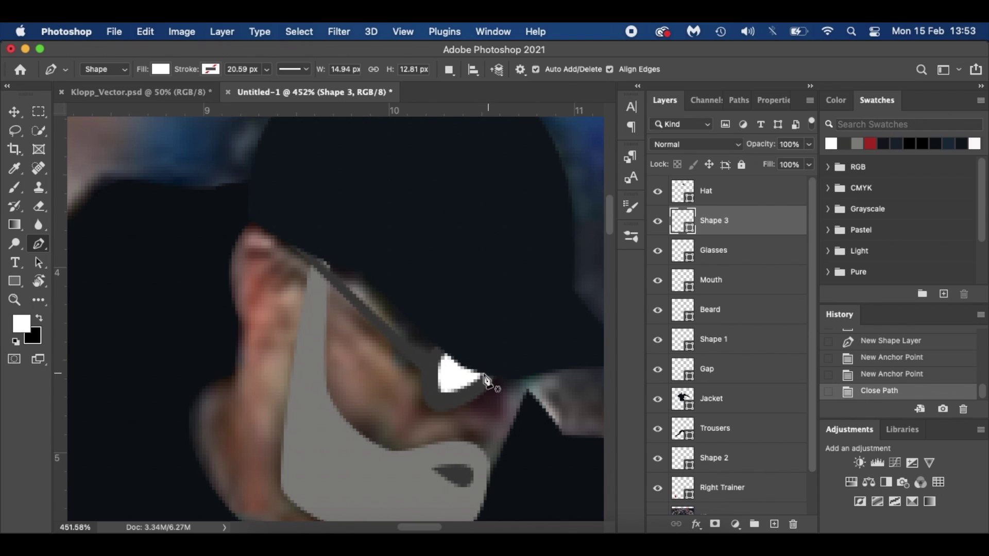
Step: Change the Mouth shape's fill to the recent white swatch
scroll(498, 409, "down", 5)
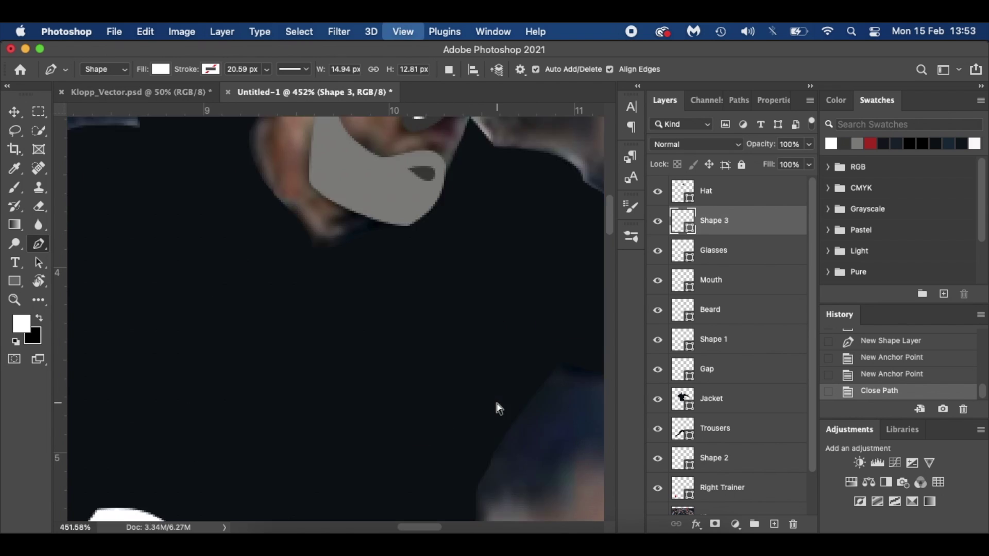
key("super+0")
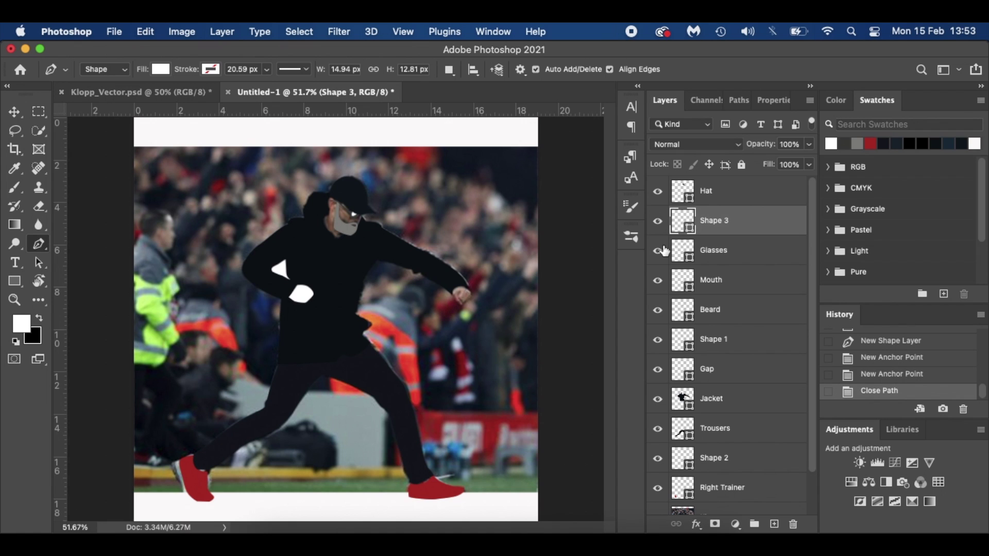
scroll(381, 245, "up", 4)
scroll(381, 244, "right", 2)
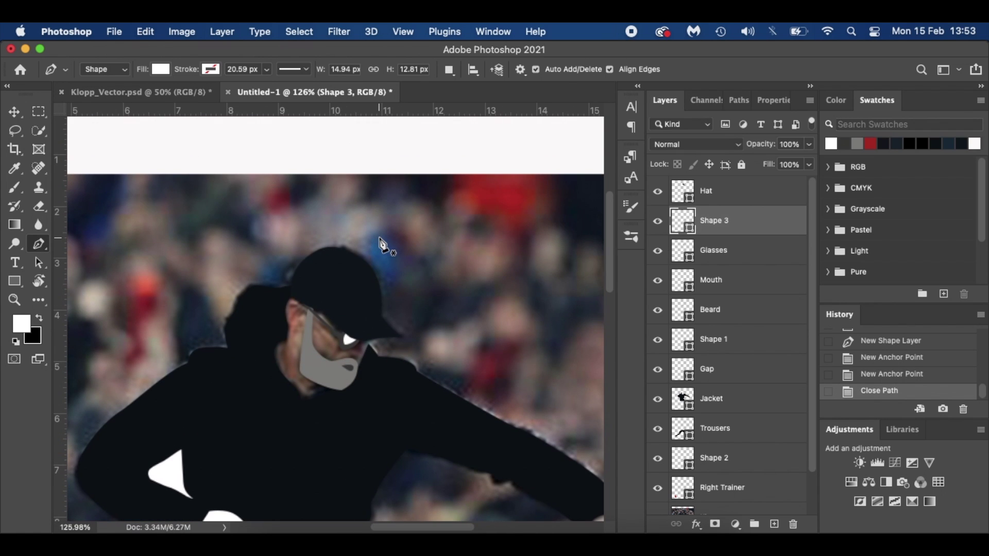
scroll(381, 245, "up", 3)
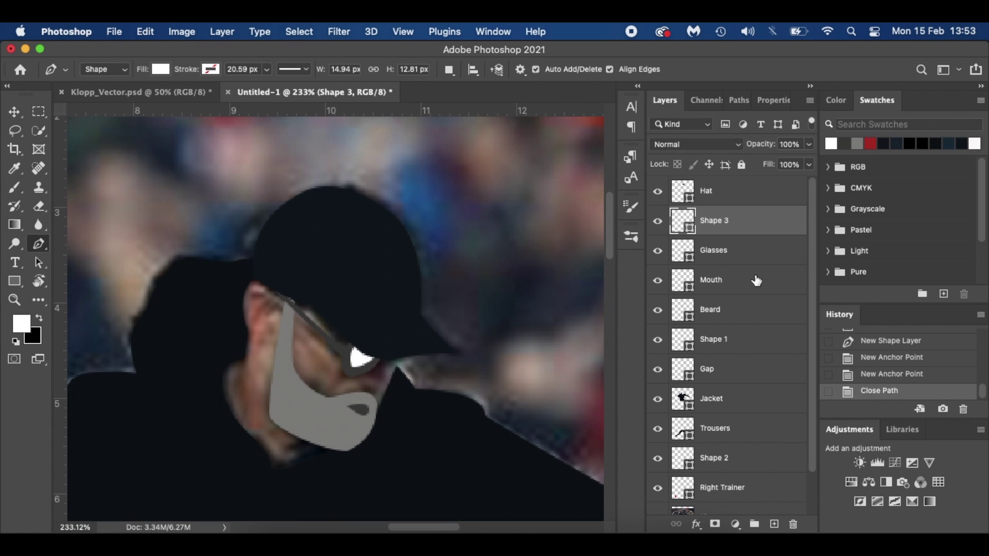
left_click(756, 281)
left_click(160, 69)
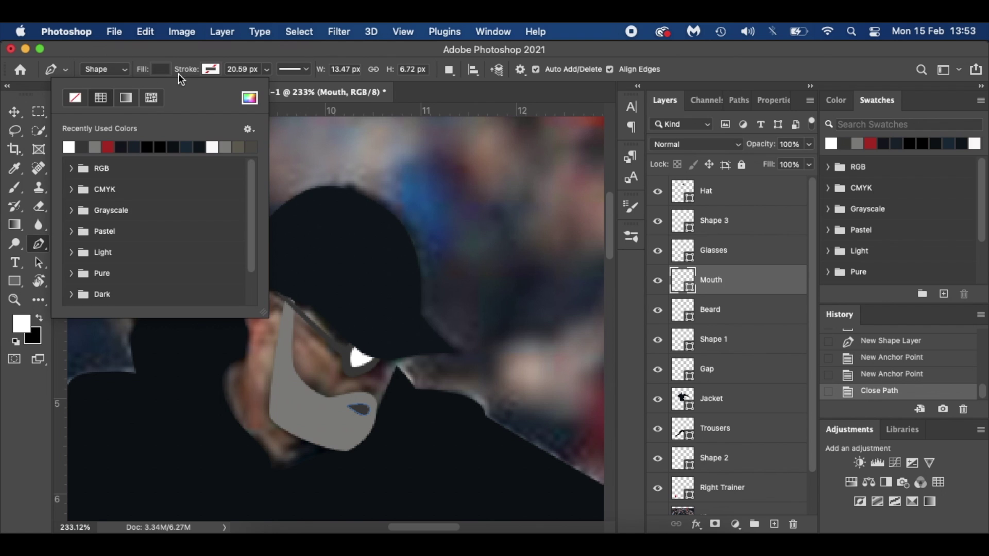
left_click(69, 146)
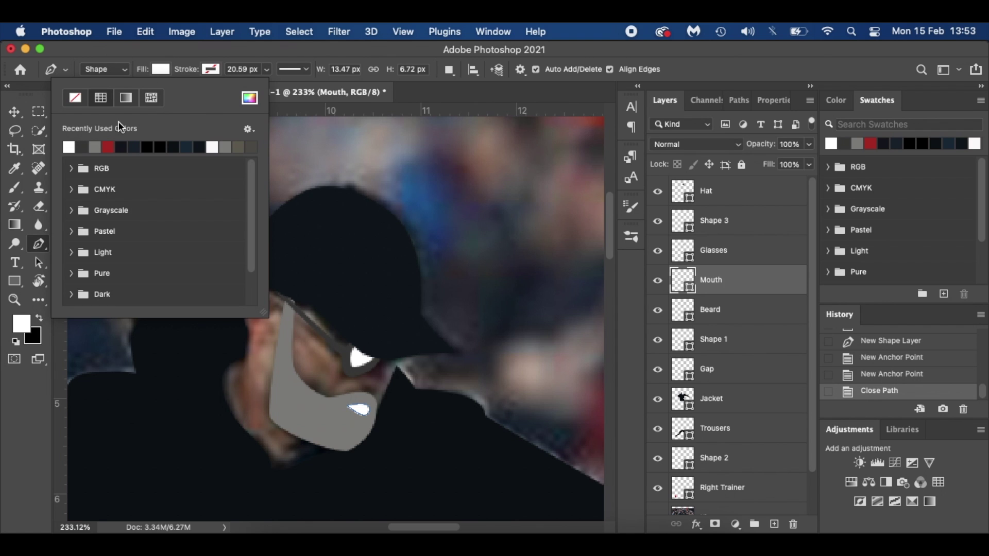
left_click(166, 67)
Step: Hide the Klopp photo layer and compare the traced figure with the one in the Klopp_Vector.psd document
key("super+0")
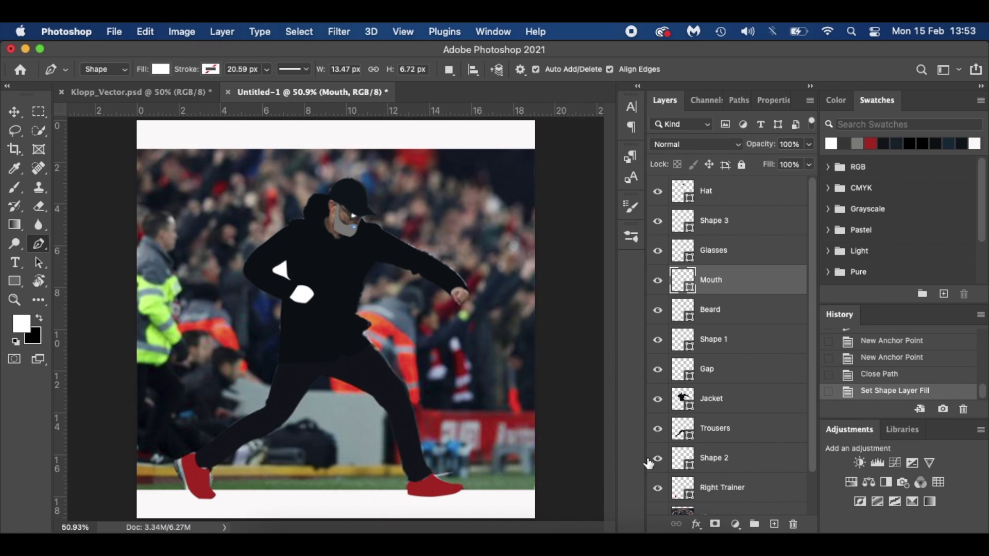
scroll(678, 478, "down", 2)
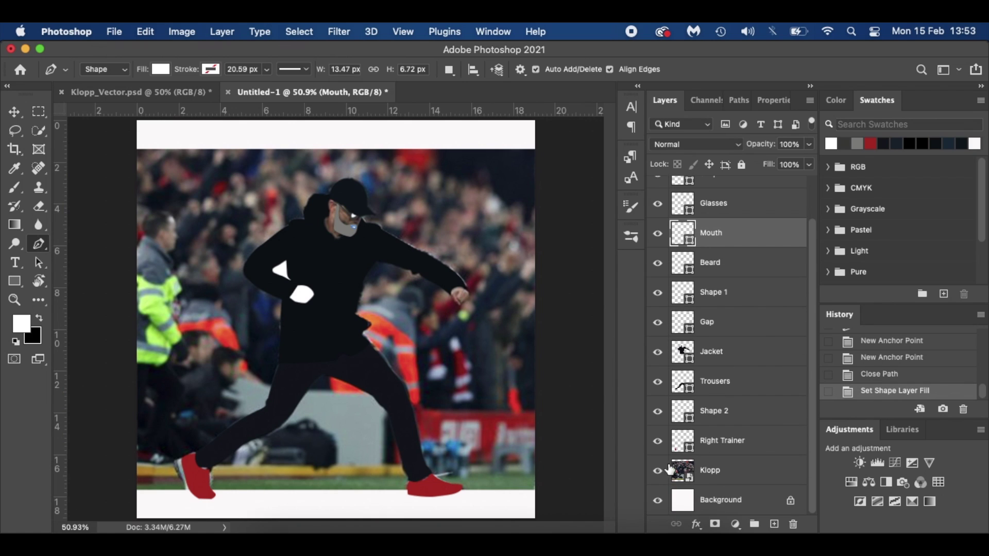
left_click(657, 471)
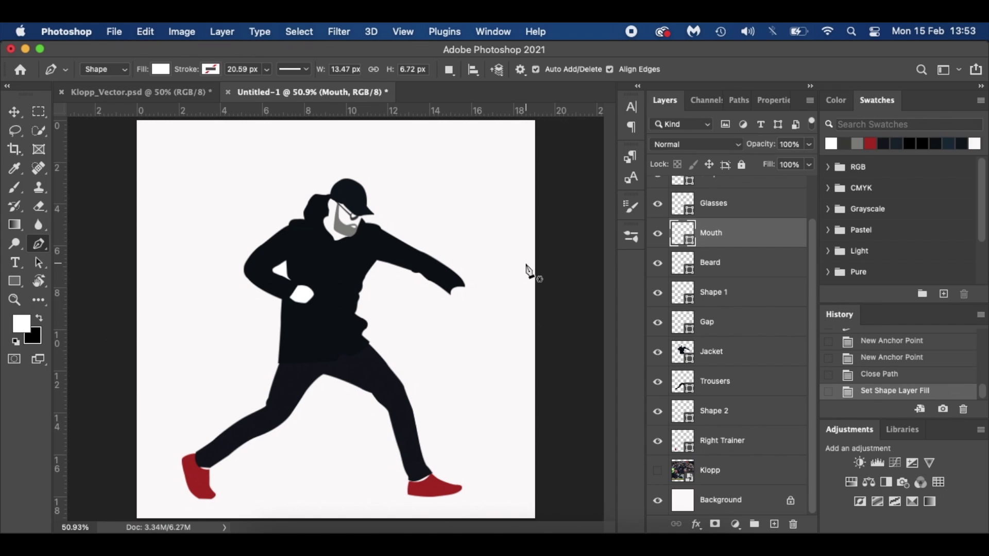
scroll(404, 237, "up", 3)
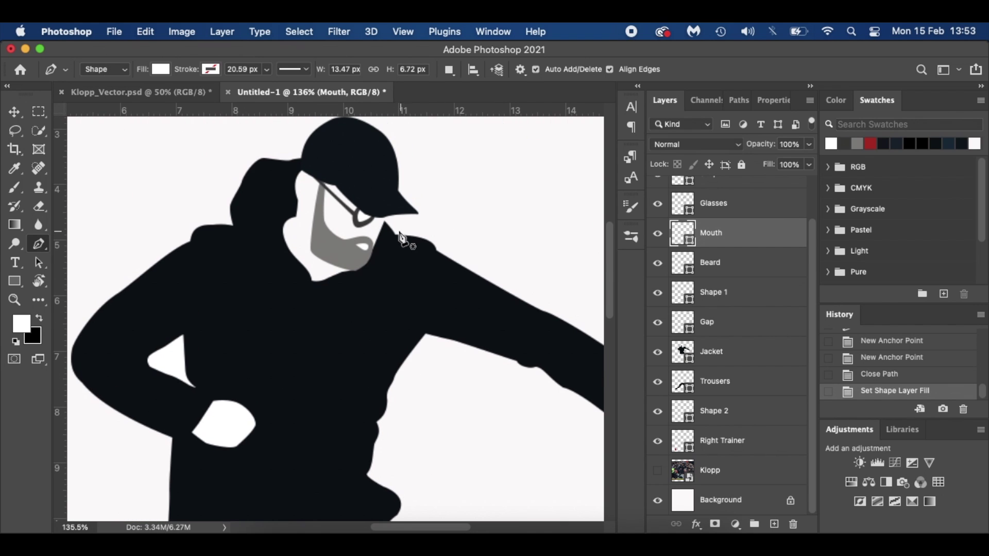
right_click(165, 96)
left_click(144, 86)
left_click(139, 88)
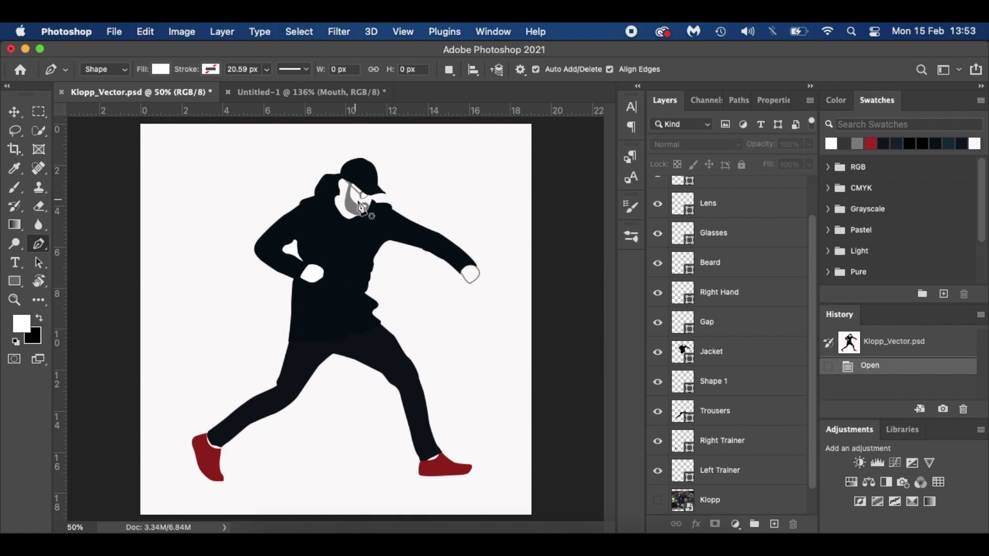
left_click(344, 92)
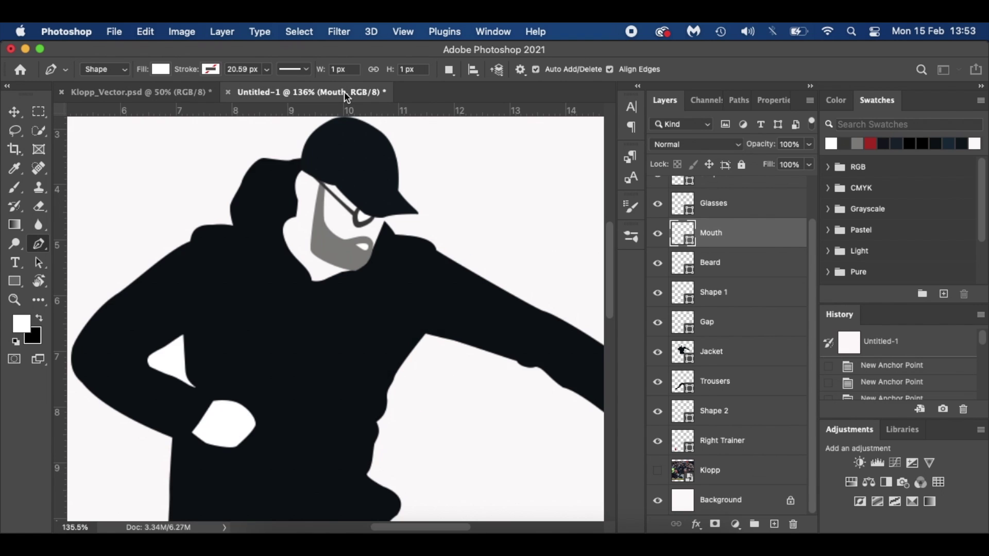
Step: Add an empty layer directly above the Jacket layer
scroll(523, 393, "down", 5)
scroll(522, 393, "right", 7)
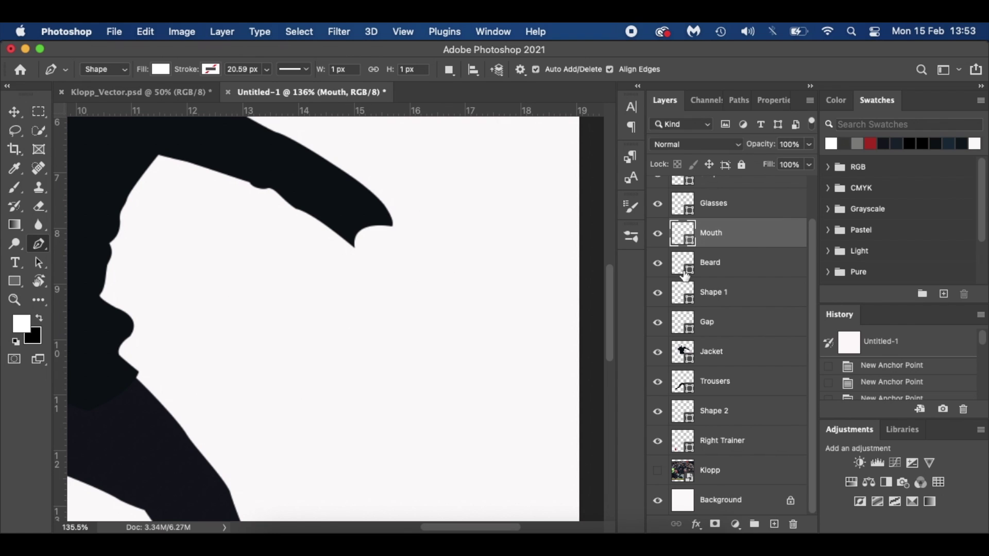
scroll(755, 245, "up", 2)
scroll(755, 410, "down", 2)
left_click(748, 357)
left_click(774, 525)
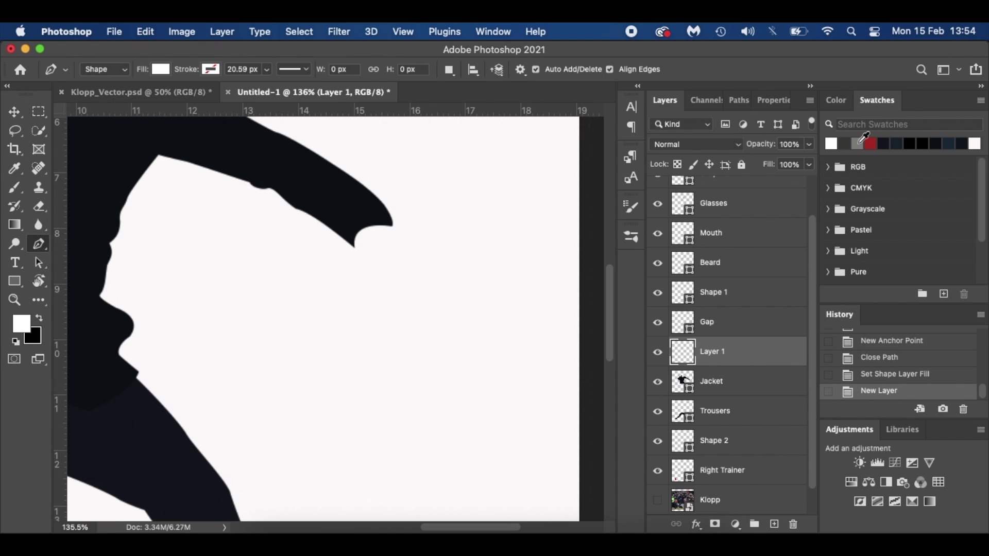
Step: Sample the beard's grey as the foreground colour and return to the Pen tool at the end of the outstretched sleeve
scroll(541, 176, "up", 5)
scroll(541, 175, "left", 5)
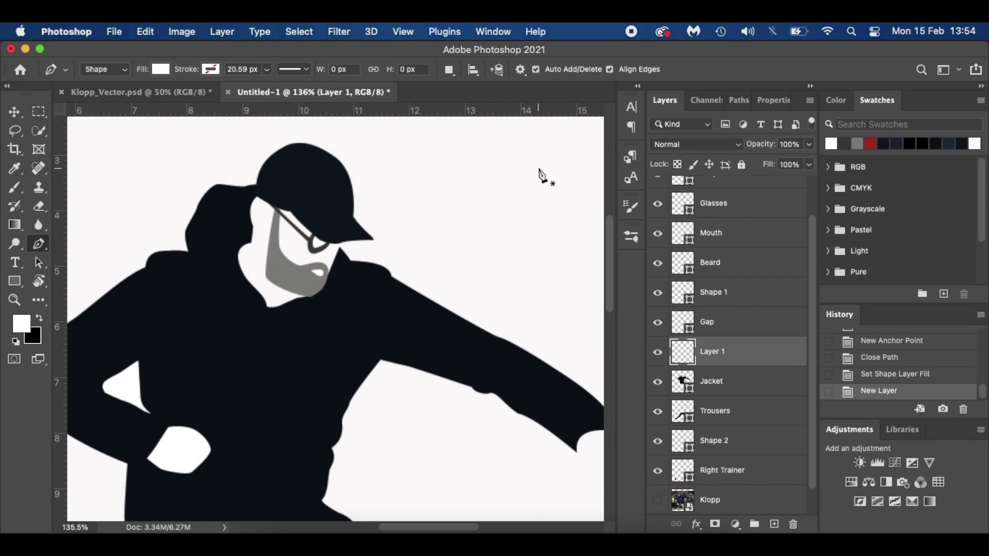
key("i")
left_click(304, 273)
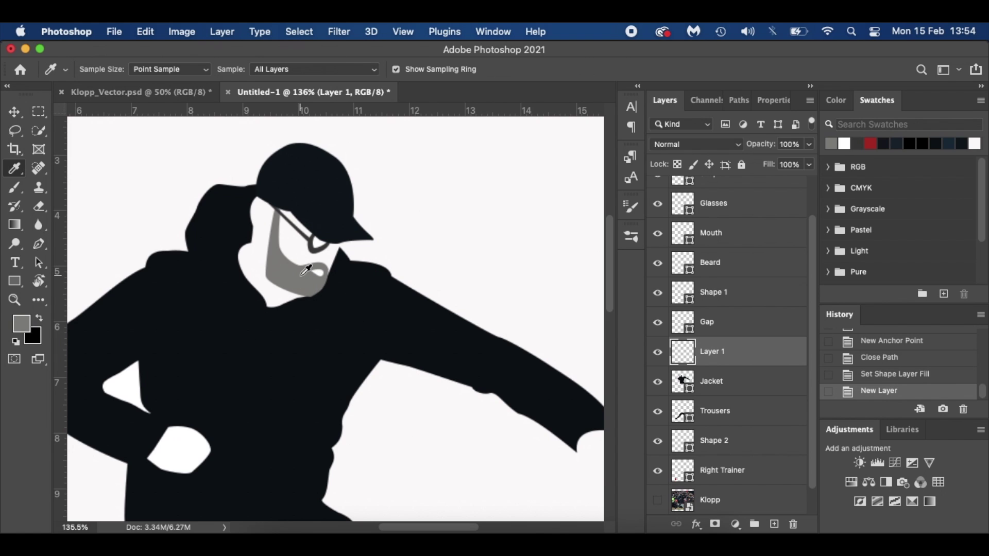
scroll(393, 269, "down", 5)
scroll(393, 270, "right", 5)
key("p")
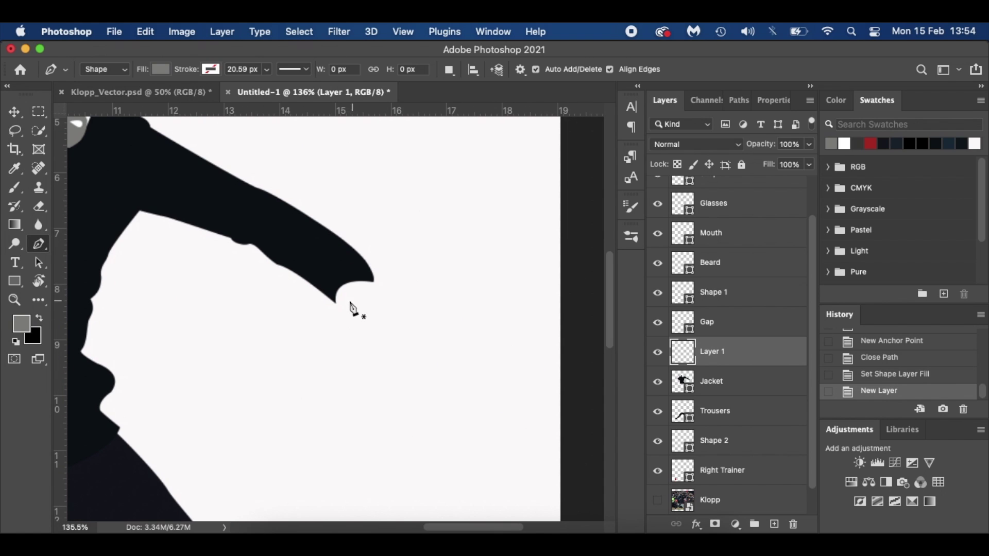
Step: Set the Pen tool's shape options to no fill and a 7 px stroke in the recent grey
left_click(161, 69)
left_click(75, 98)
left_click(184, 72)
left_click(209, 69)
left_click(122, 145)
left_click(202, 74)
left_click_drag(191, 75, 170, 75)
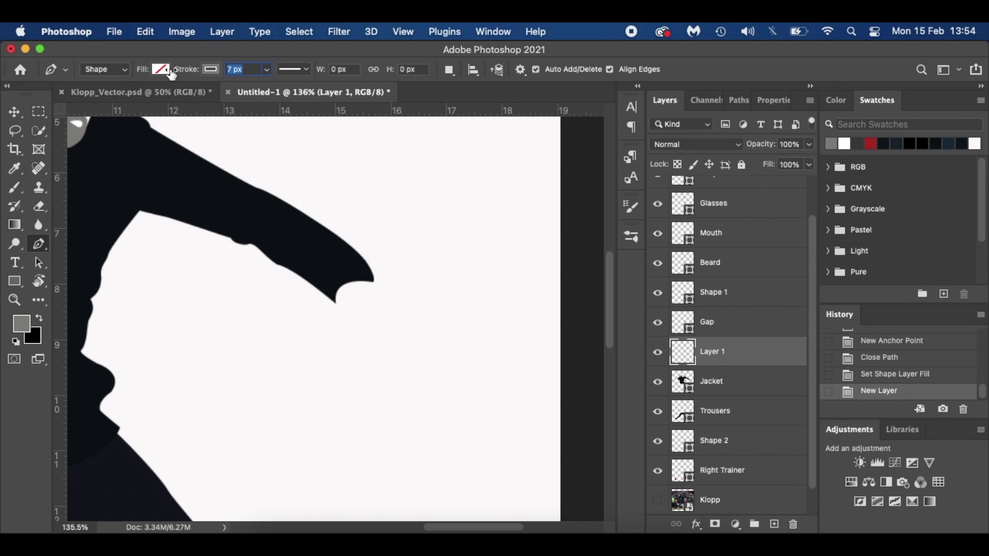
Step: Show the photo layer and trace a closed outline about 48 by 53 px around the fist at the end of the outstretched sleeve
left_click(334, 295)
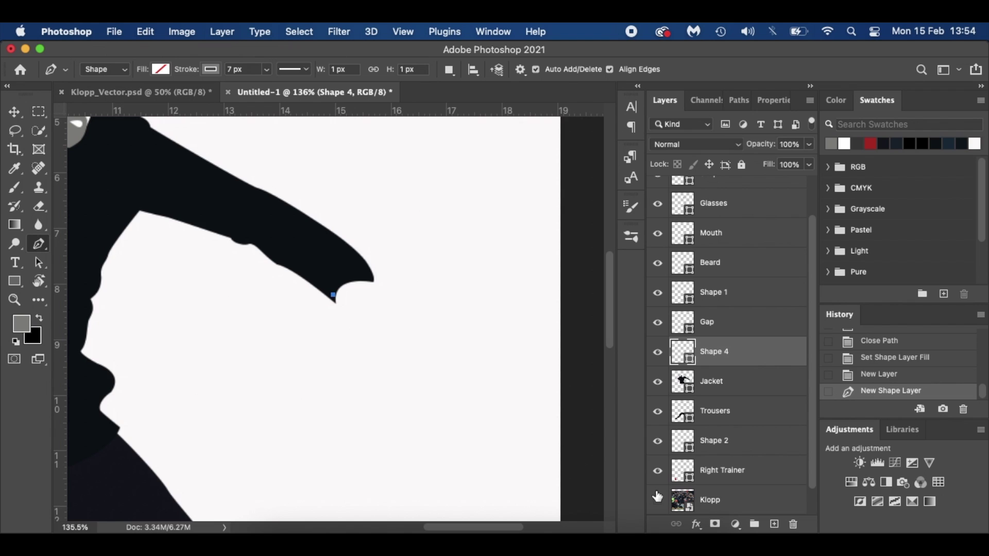
left_click(658, 501)
left_click(354, 324)
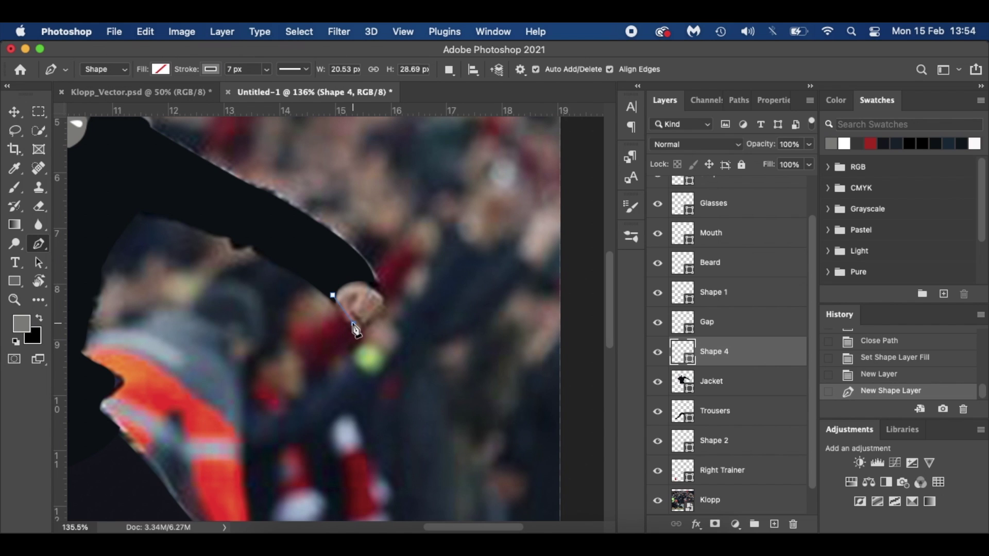
left_click_drag(375, 315, 342, 263)
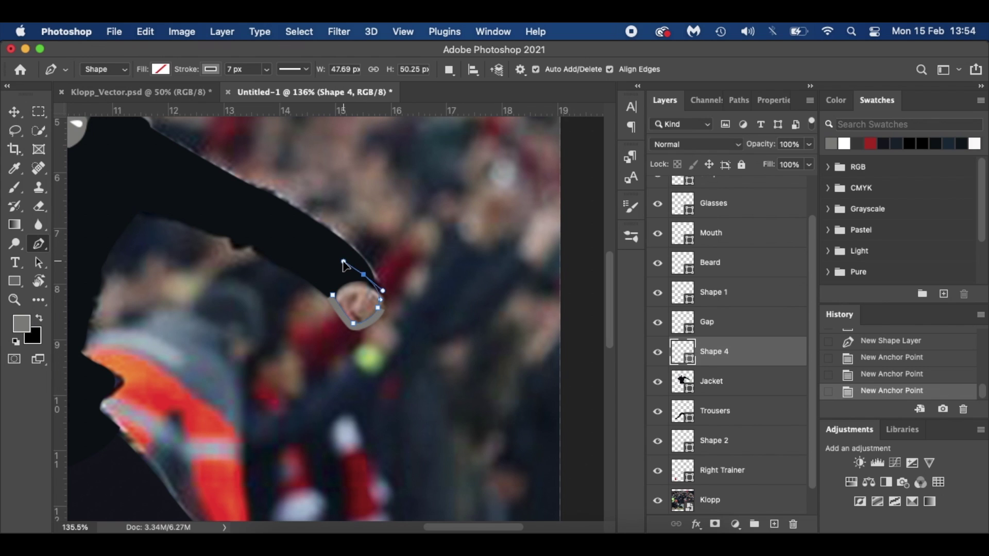
left_click(333, 295)
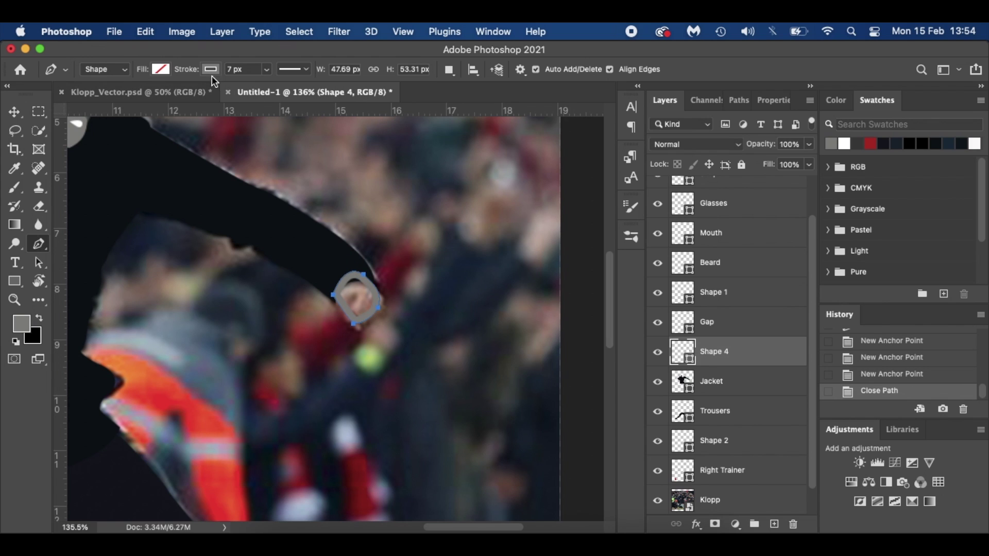
Step: Set the hand outline's stroke to 2 px, hide the photo, and move the outline's layer directly below Jacket
left_click_drag(193, 72, 188, 73)
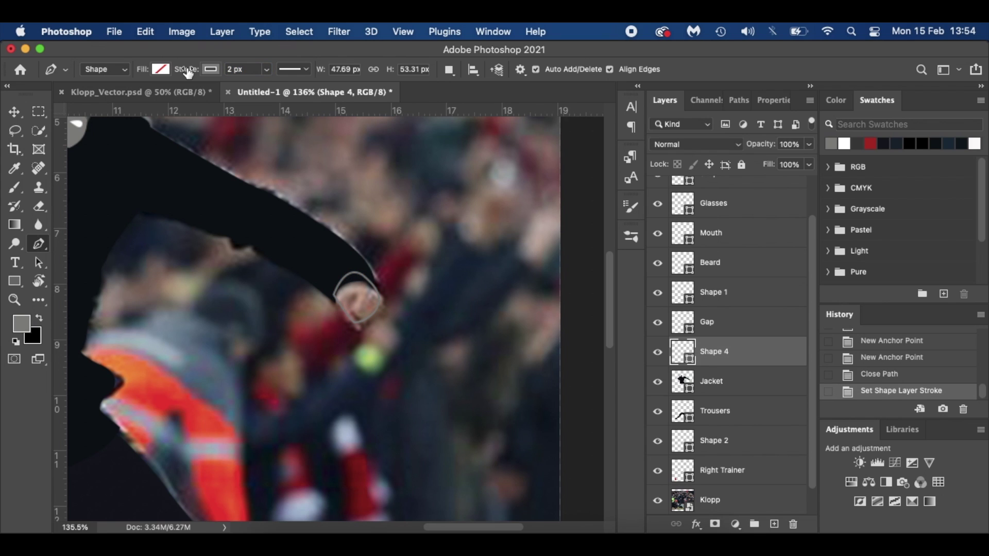
left_click(657, 501)
left_click_drag(773, 352, 771, 389)
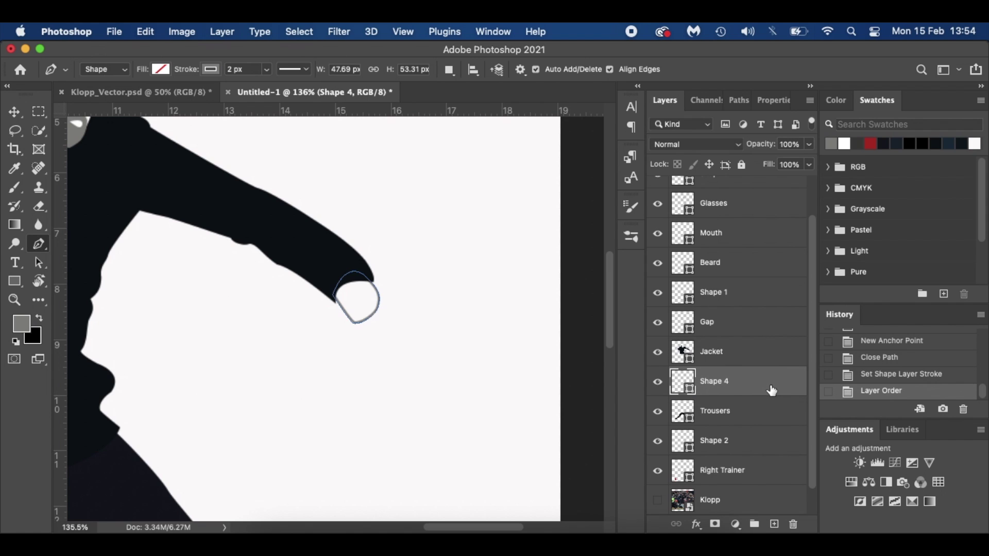
Step: Select all illustration layers from Right Trainer to Hat and move the figure slightly up and right to centre it on the canvas
key("super+0")
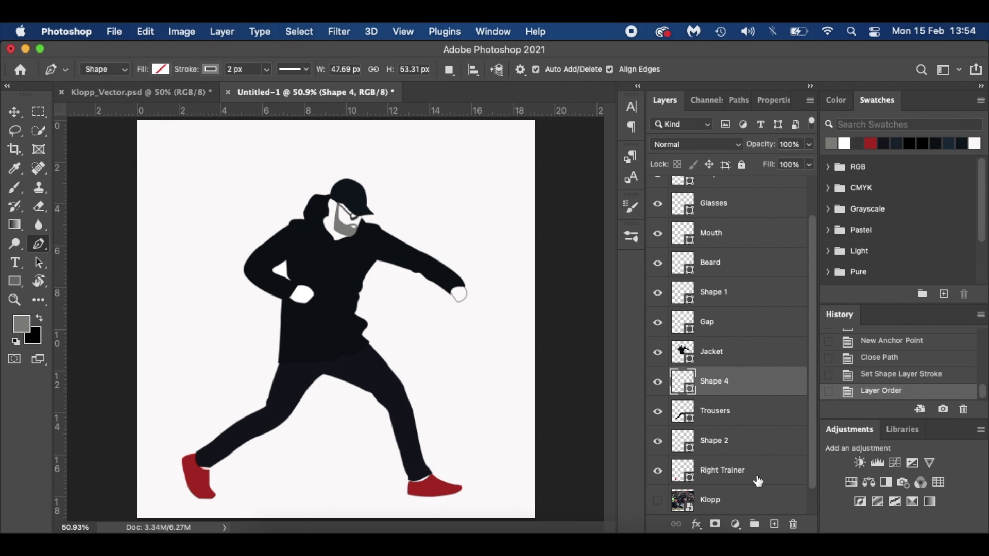
scroll(758, 481, "down", 2)
left_click(762, 448)
scroll(764, 360, "up", 3)
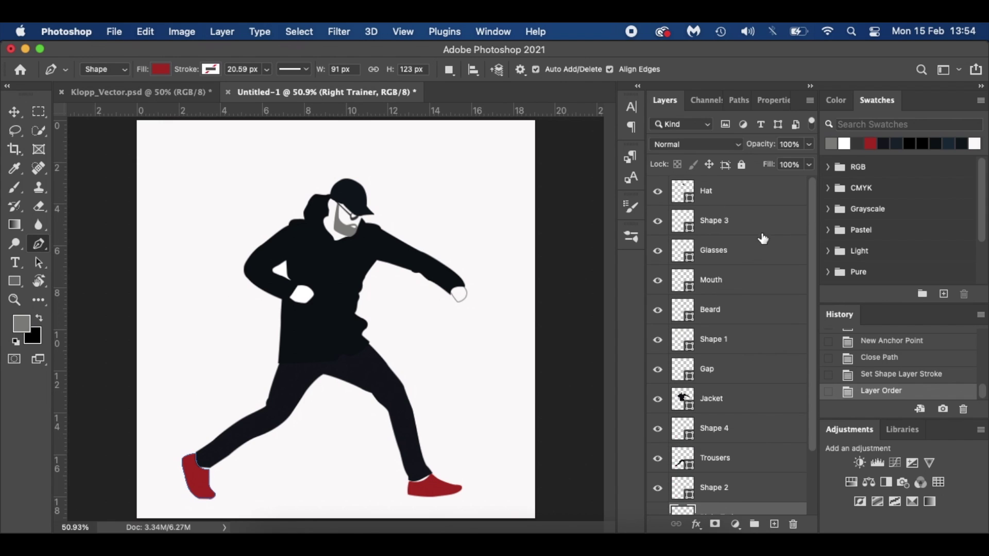
left_click(762, 196, "shift")
key("super+t")
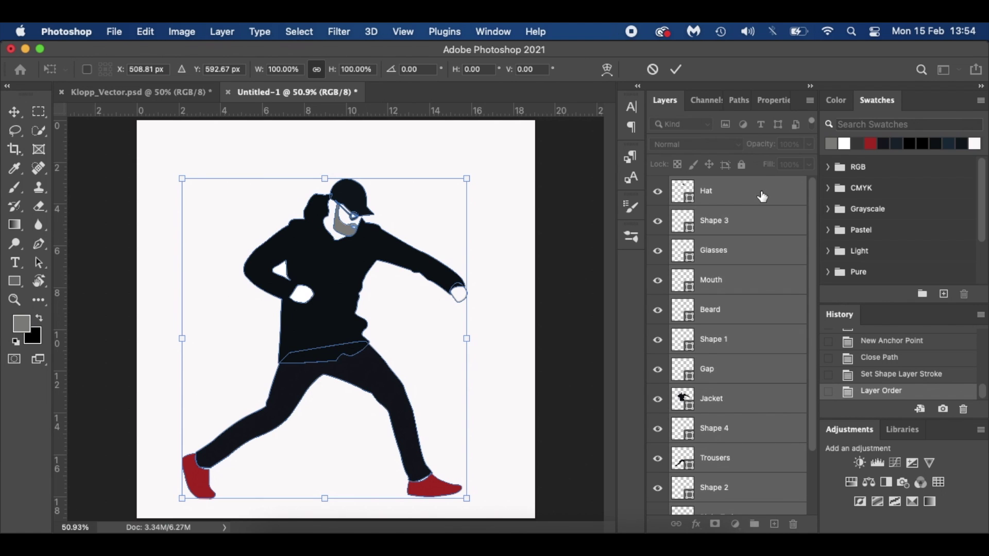
left_click_drag(324, 304, 337, 284)
key("Return")
key("p")
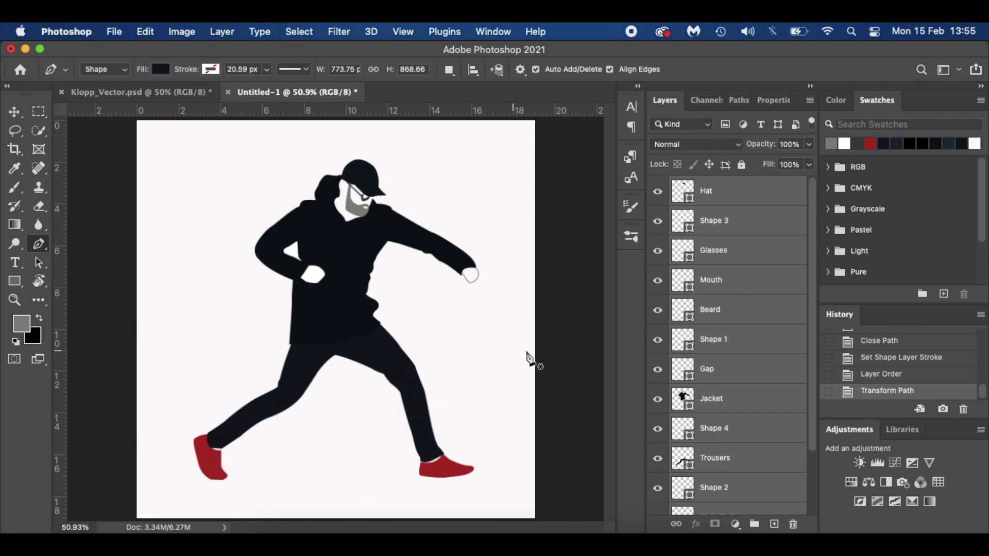
left_click(564, 355)
key("v")
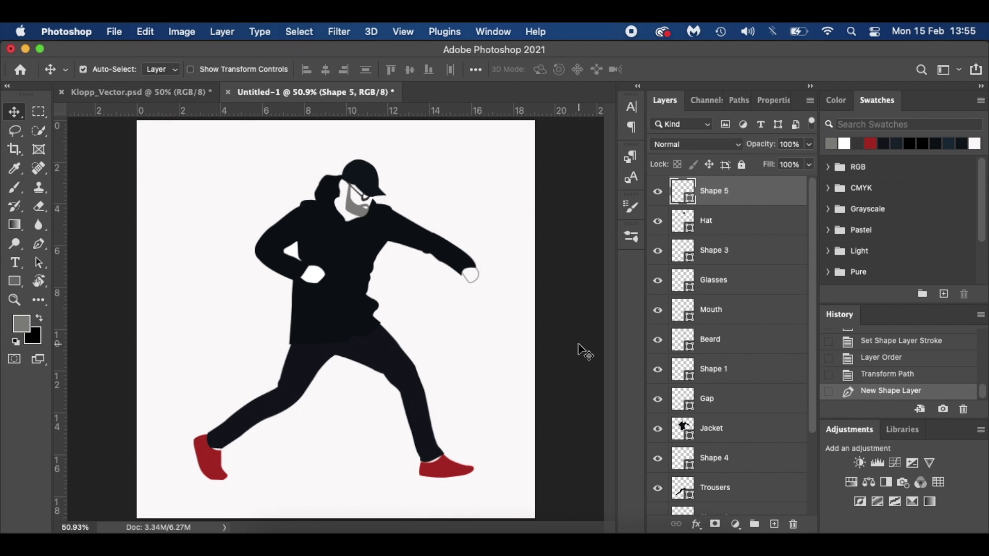
Step: Show the Klopp photo layer and move the photo up and right to line up with the repositioned figure
scroll(664, 466, "down", 5)
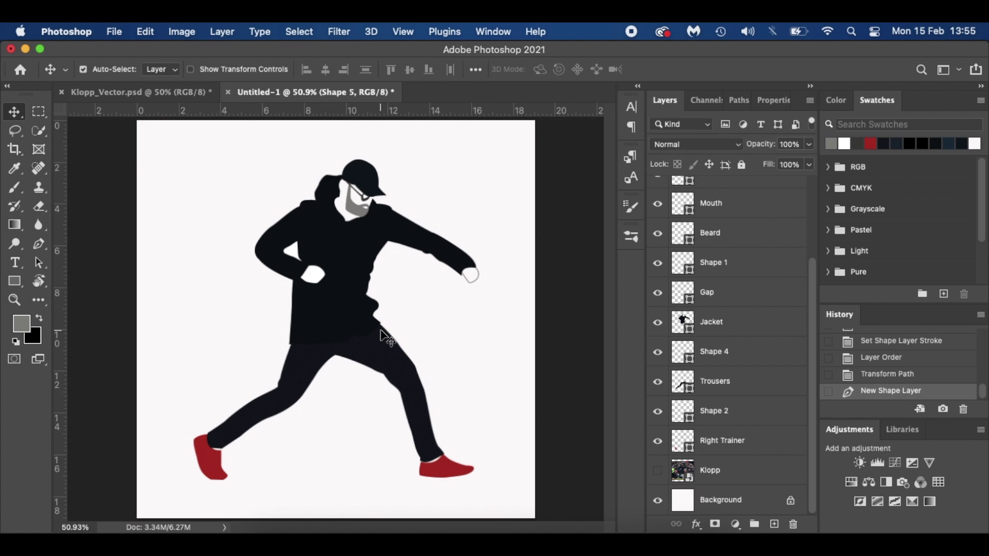
scroll(383, 337, "up", 3)
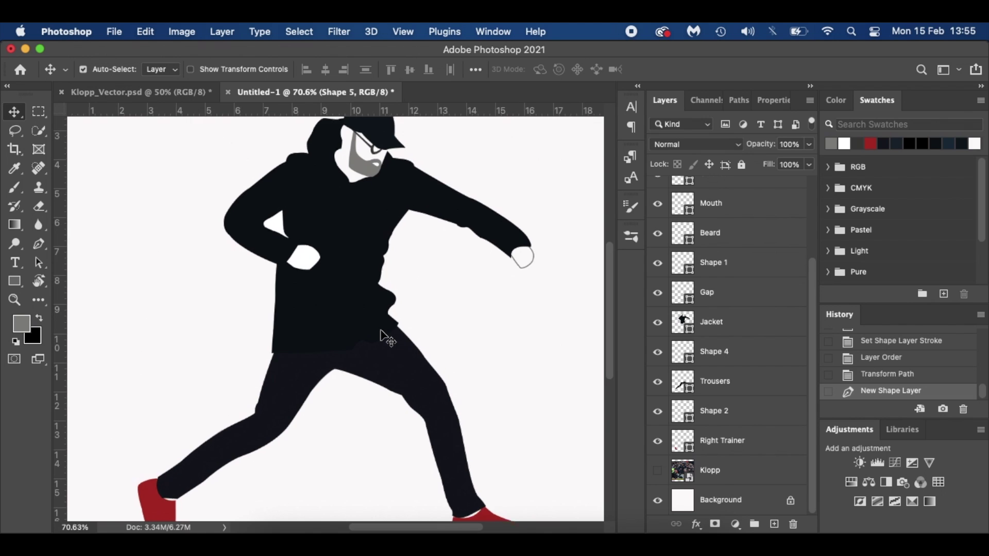
left_click(729, 477)
left_click(657, 470)
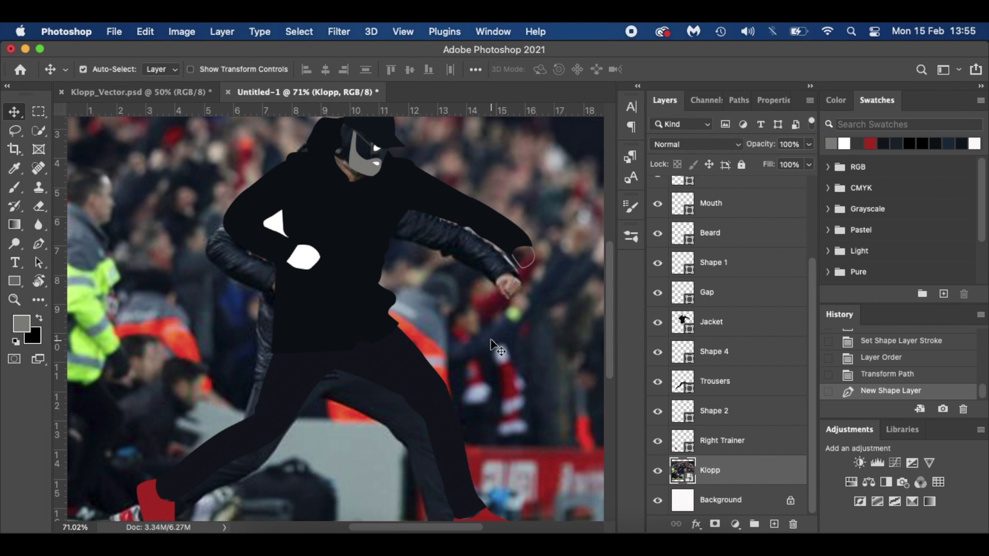
left_click_drag(497, 331, 506, 306)
Step: Reduce the Jacket layer's opacity to 78% to examine the photo's jacket details underneath, and restore it to 100%
left_click(747, 325)
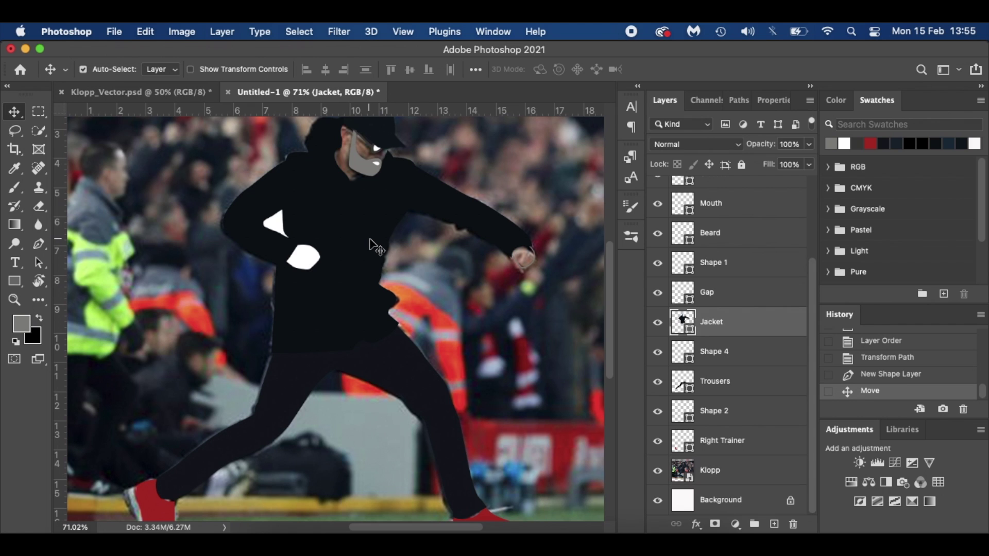
left_click_drag(765, 145, 742, 146)
scroll(395, 246, "up", 3)
scroll(395, 247, "up", 2)
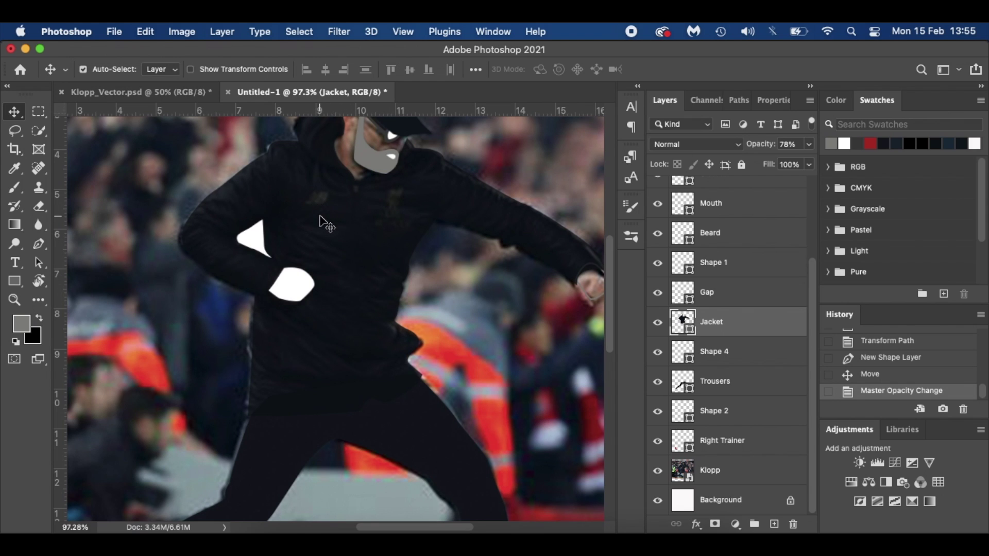
scroll(321, 229, "up", 5)
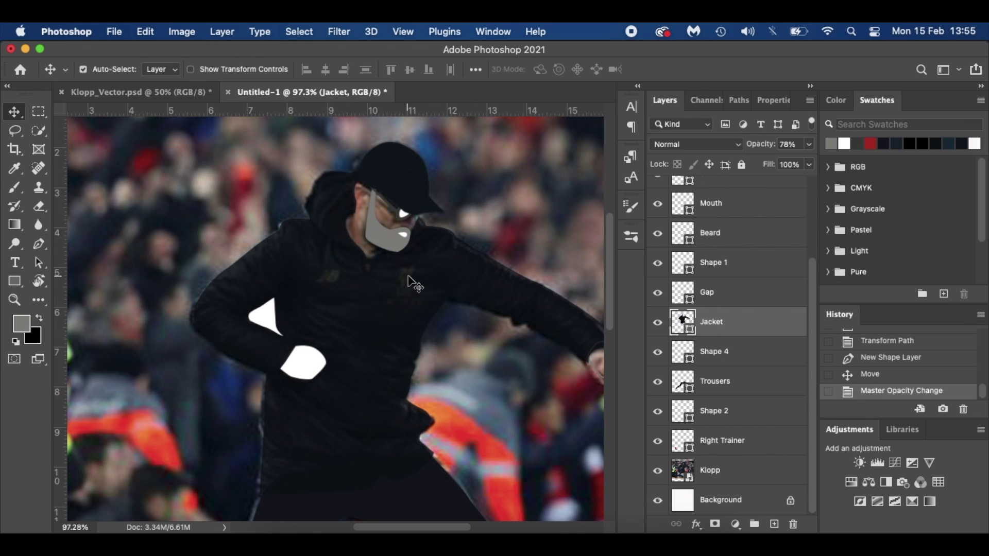
scroll(441, 322, "down", 2)
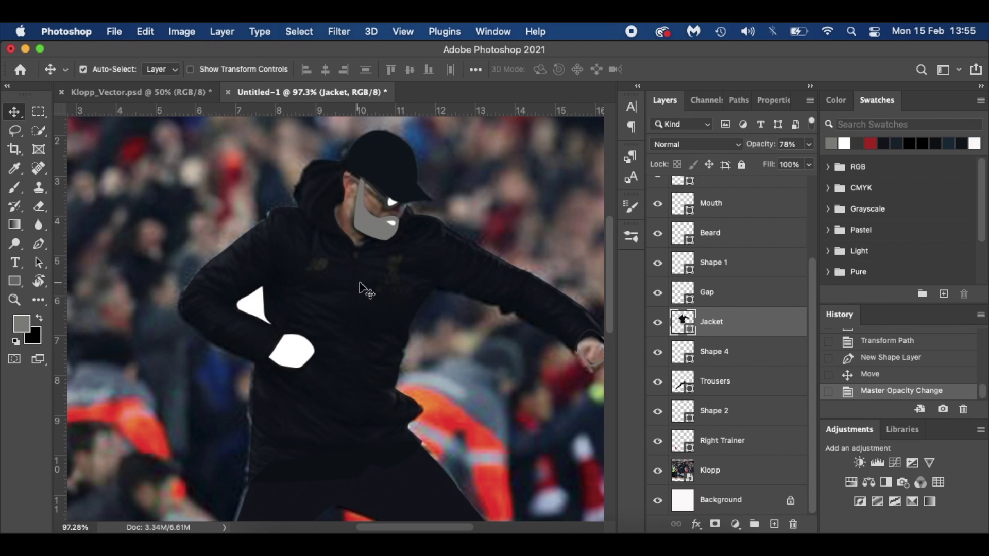
scroll(407, 313, "down", 3)
scroll(405, 312, "down", 10)
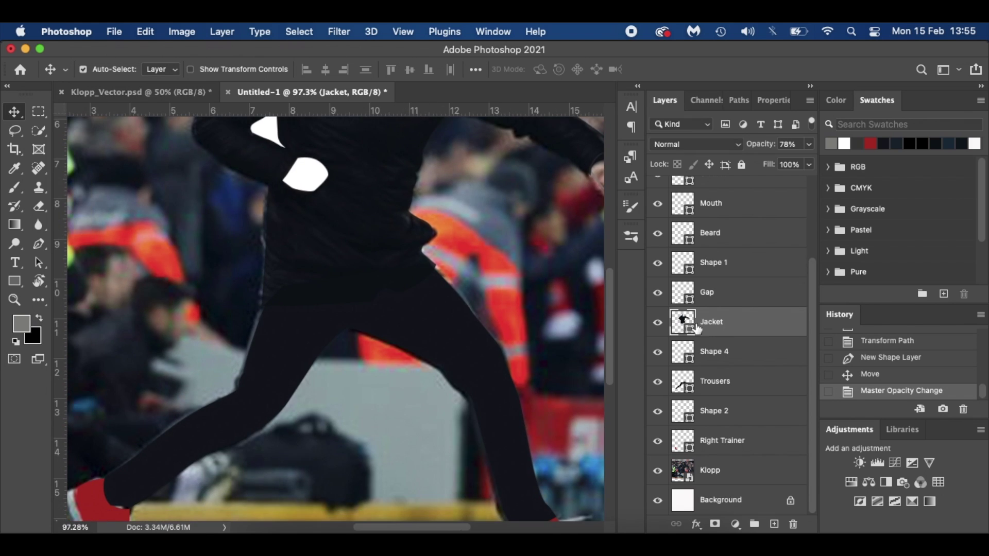
left_click_drag(755, 148, 833, 146)
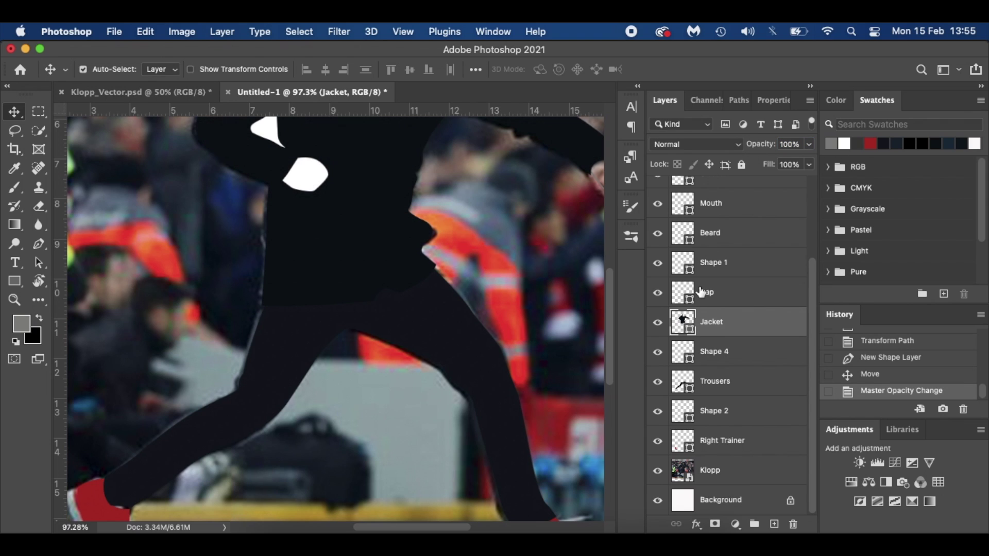
Step: Lower the Right Trainer layer's opacity to 76% and add a new layer directly above it
left_click(735, 446)
left_click_drag(761, 145, 731, 144)
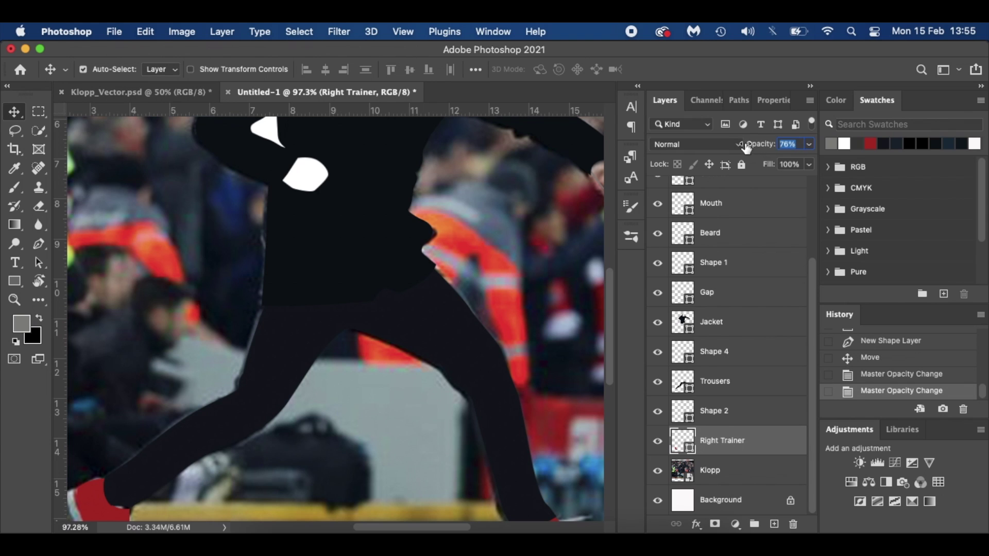
scroll(397, 290, "down", 3)
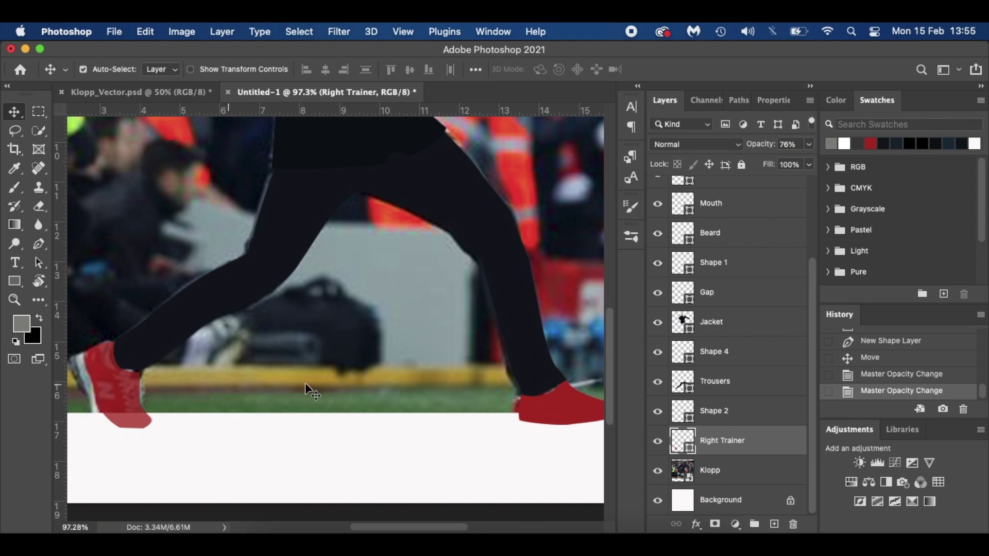
left_click(774, 524)
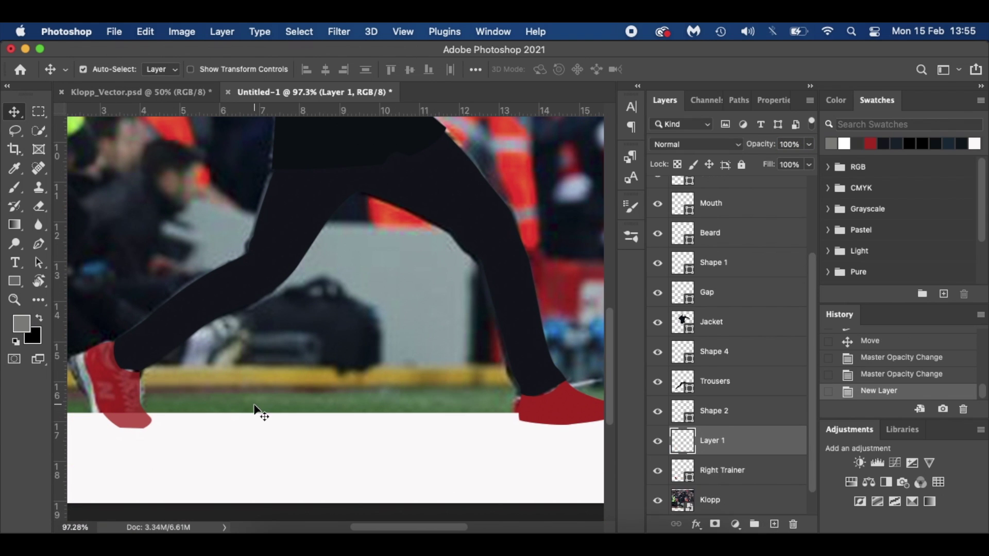
Step: Trace the N logo on the rear trainer with the Pen tool as a closed white shape without stroke, about 26 by 29 px
key("p")
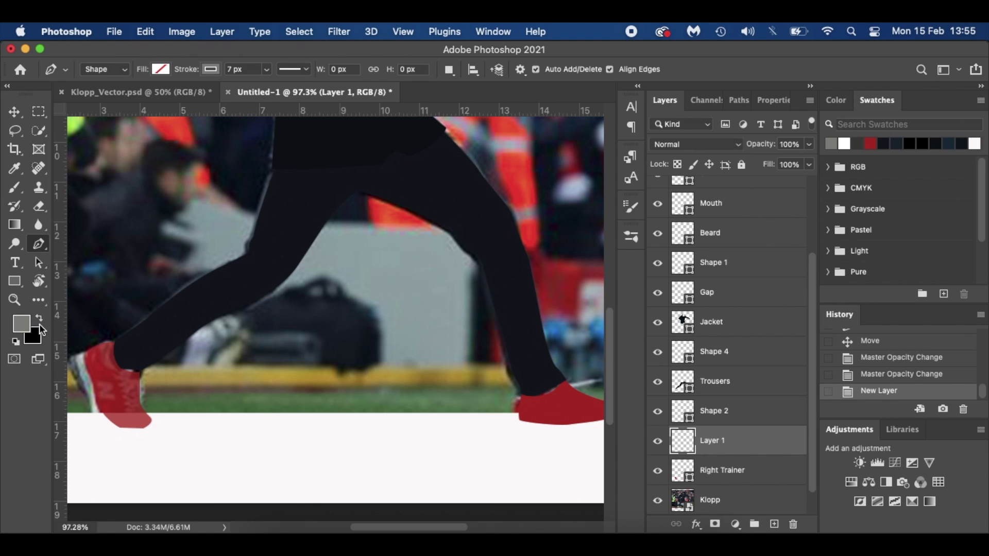
key("d")
key("x")
scroll(95, 363, "up", 2)
scroll(95, 363, "up", 3)
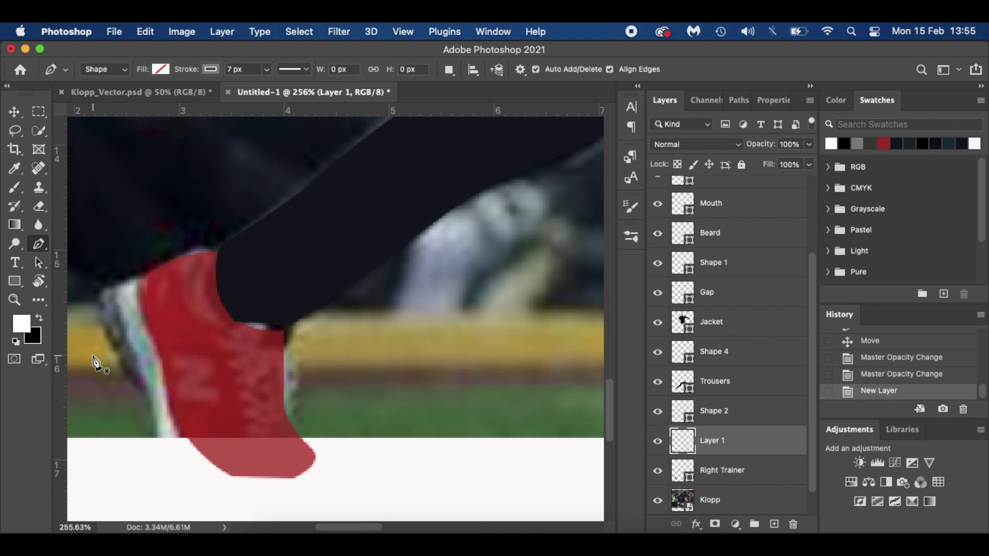
scroll(137, 371, "up", 1)
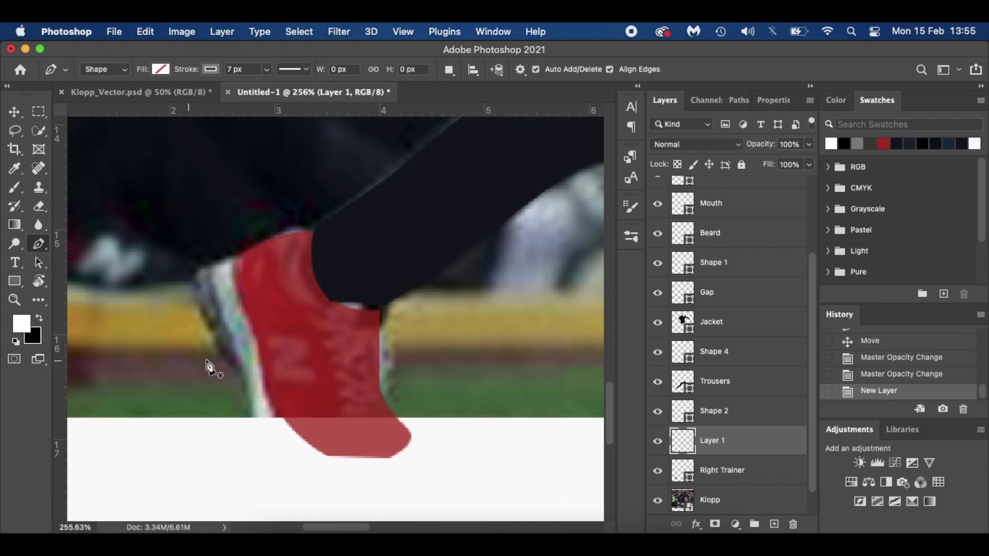
left_click(267, 337)
left_click(269, 347)
left_click(288, 349)
left_click(160, 69)
left_click(130, 95)
left_click(271, 380)
left_click(314, 386)
left_click(314, 374)
left_click(267, 338)
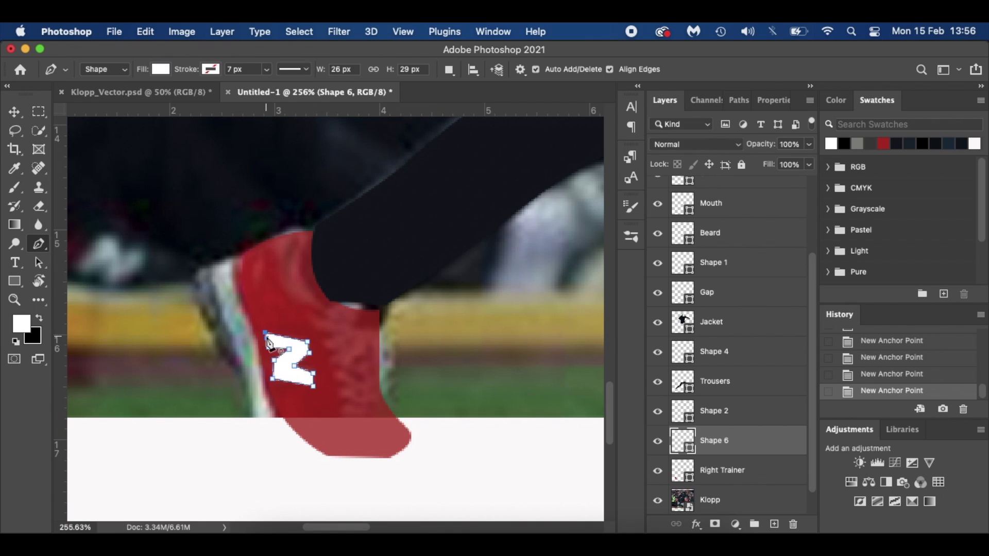
Step: Hide the Klopp photo layer, restore the Right Trainer layer's opacity to 100%, and return to the Move tool
left_click(658, 500)
left_click(721, 470)
key("super+0")
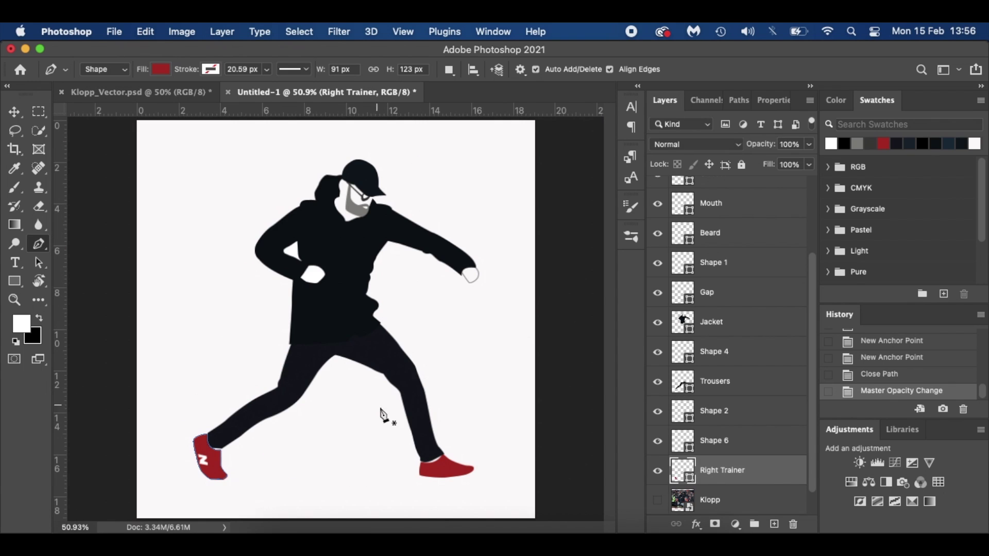
key("v")
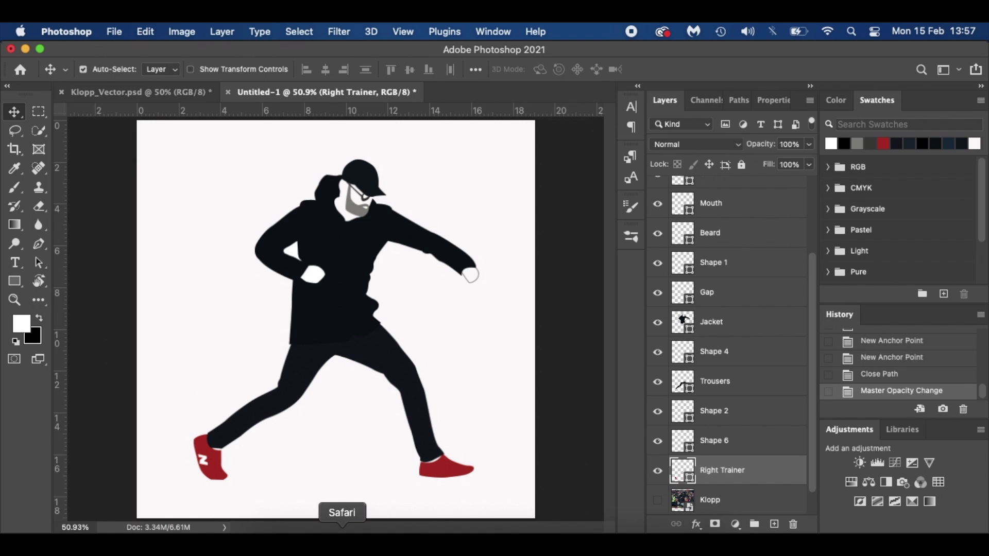
Step: Switch to Safari, search Instagram for the freelance football illustrator's account and open the profile
left_click(342, 530)
left_click(536, 119)
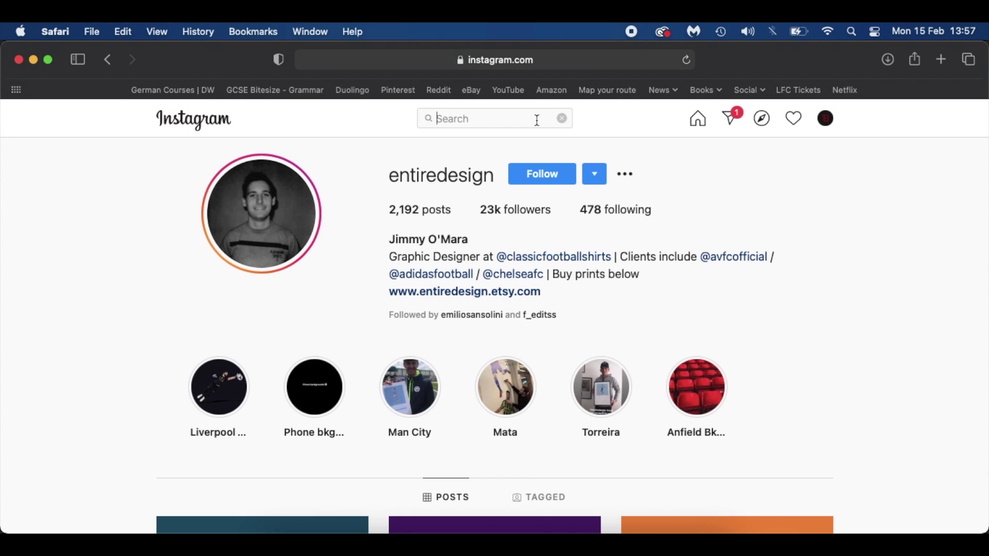
type("karl")
left_click(466, 214)
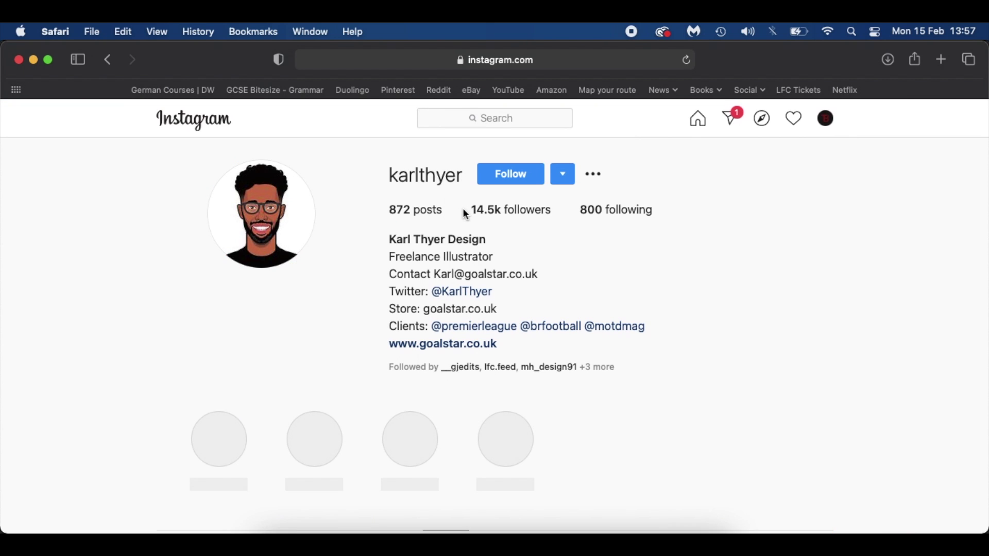
Step: Examine the illustrator's posts for examples of football-themed vector illustrations
scroll(599, 419, "down", 10)
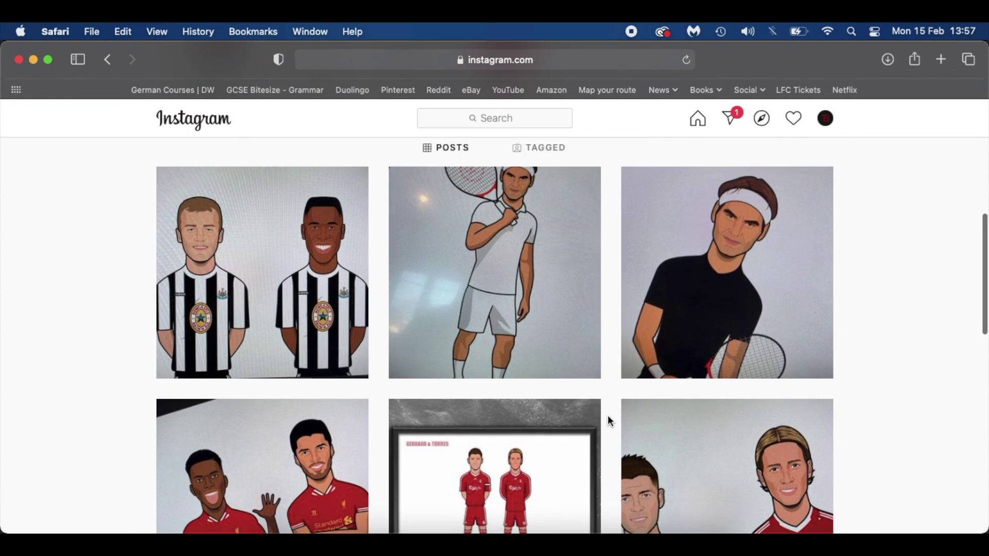
scroll(870, 370, "down", 4)
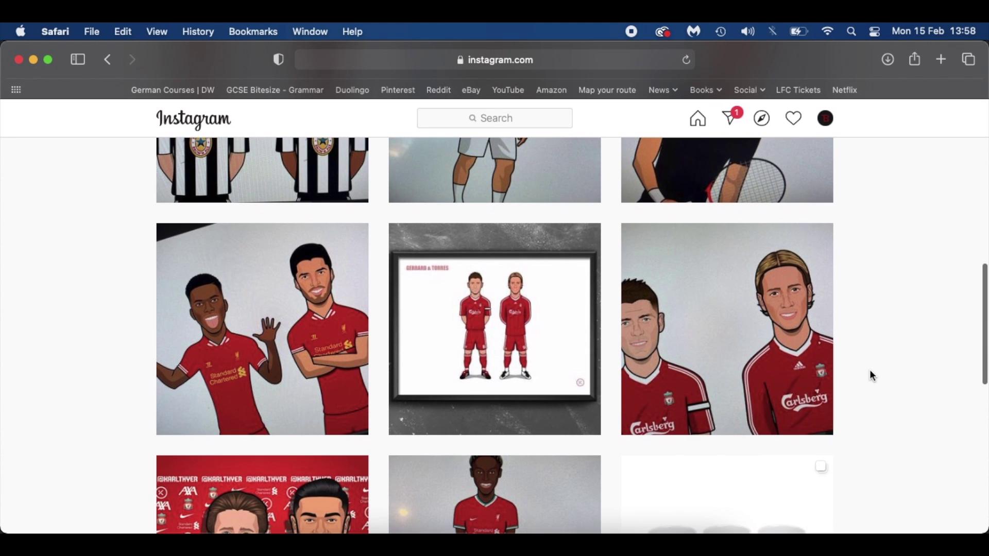
scroll(735, 397, "down", 4)
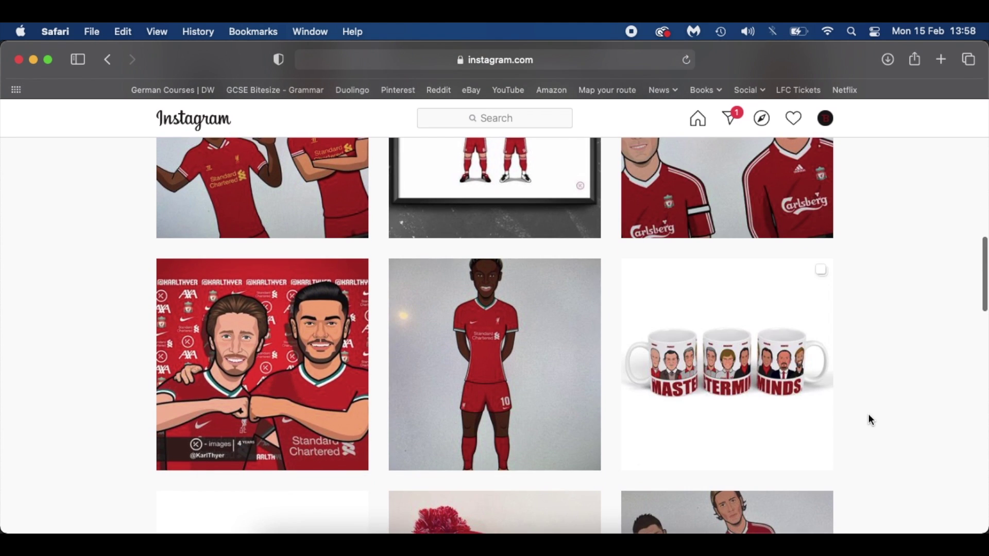
scroll(870, 417, "down", 4)
scroll(868, 413, "down", 5)
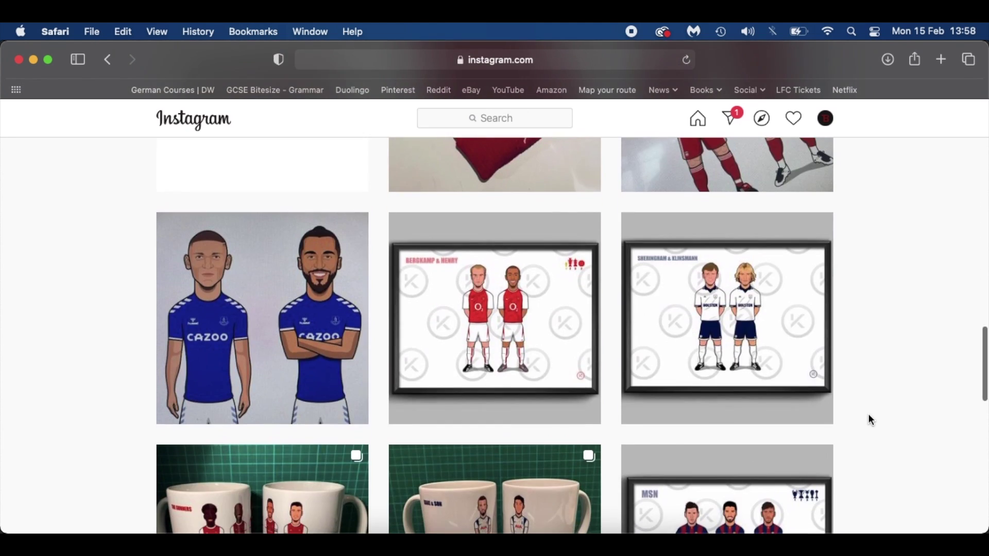
scroll(860, 413, "down", 7)
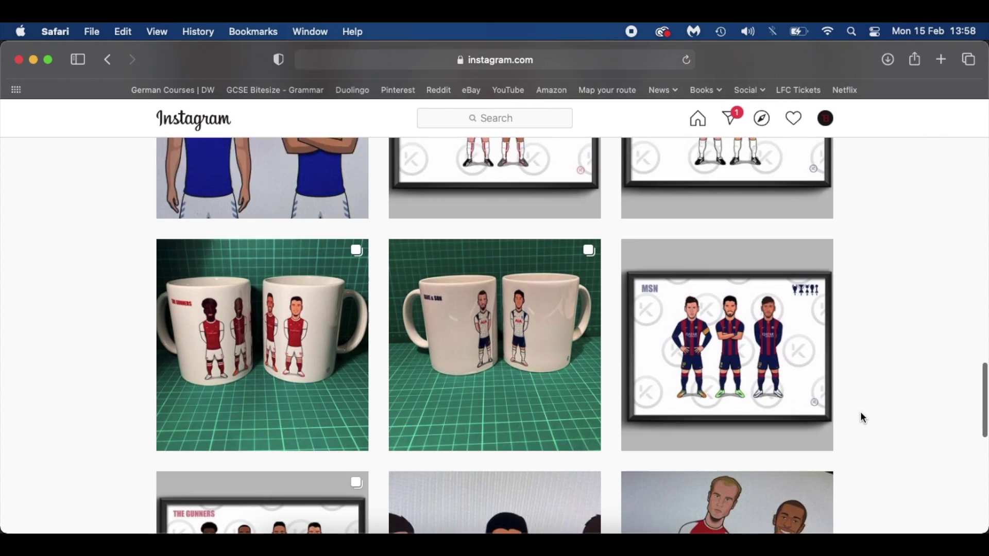
scroll(863, 375, "down", 5)
scroll(840, 391, "down", 10)
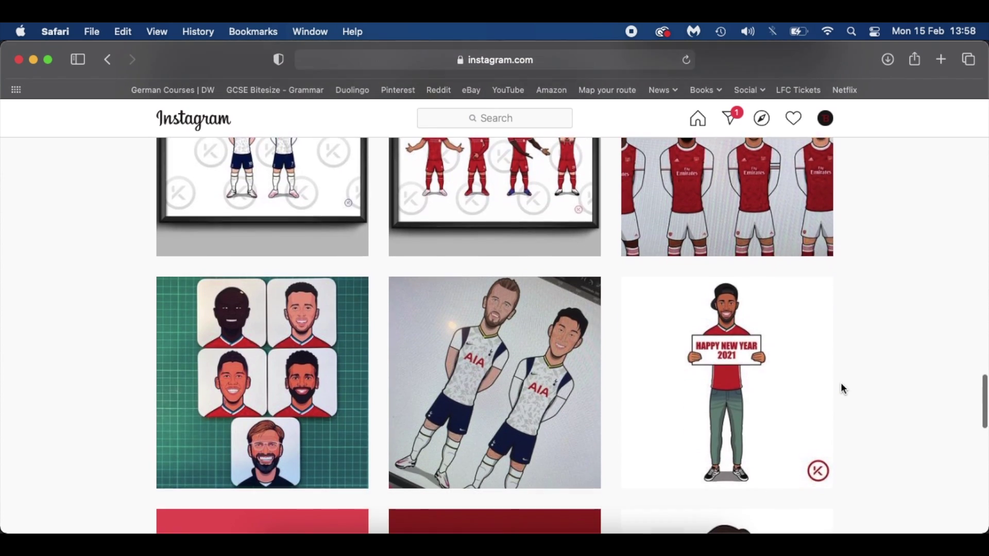
scroll(842, 389, "down", 5)
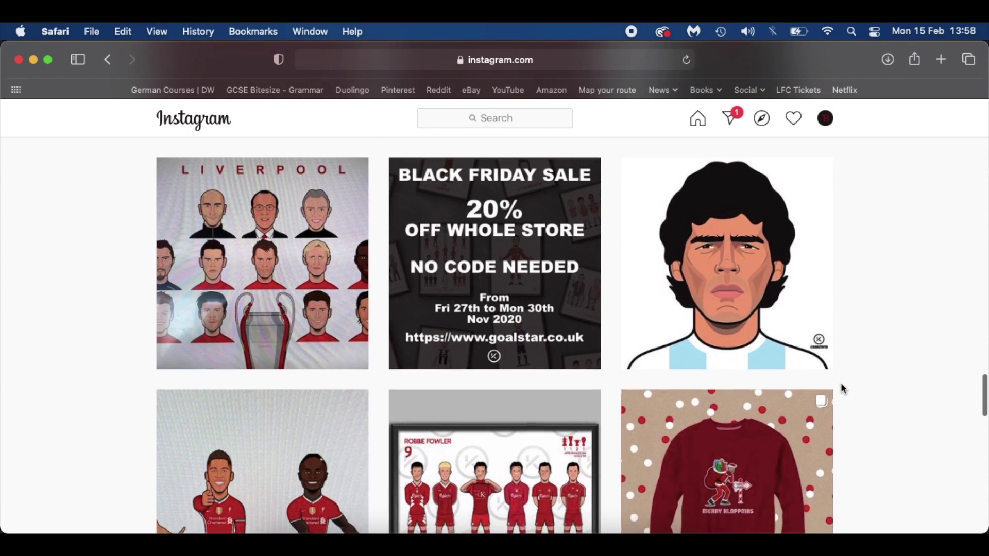
scroll(897, 402, "down", 12)
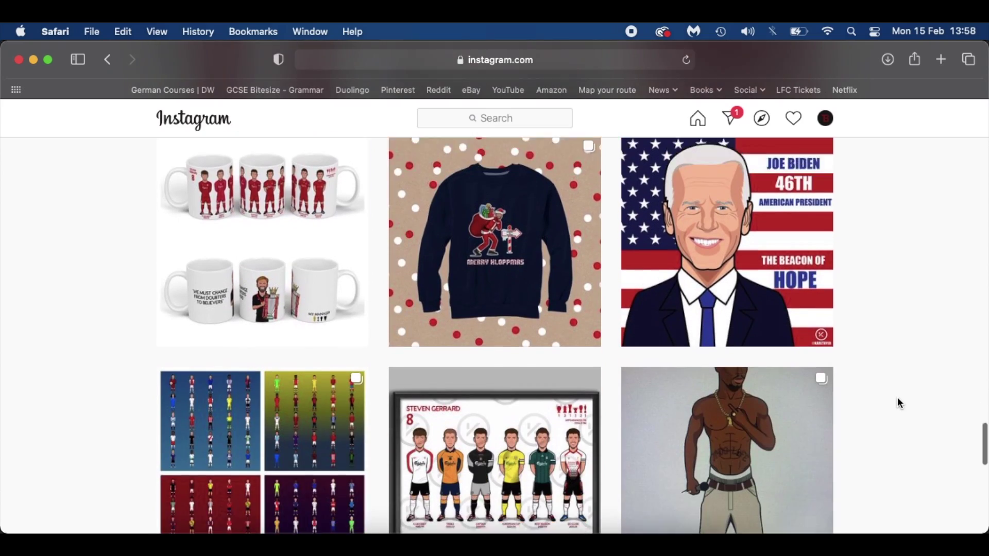
scroll(897, 397, "up", 3)
scroll(897, 397, "down", 4)
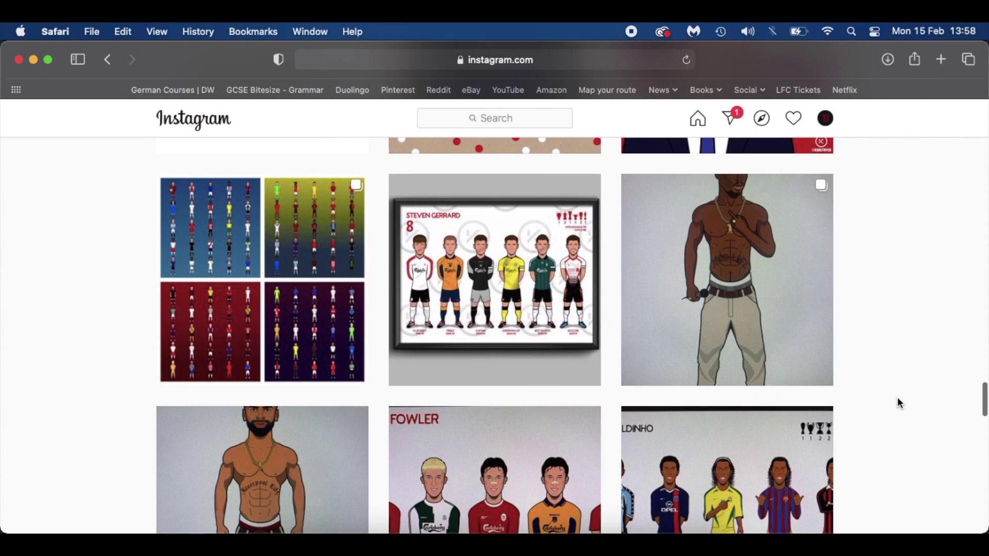
scroll(879, 397, "down", 5)
scroll(879, 397, "down", 3)
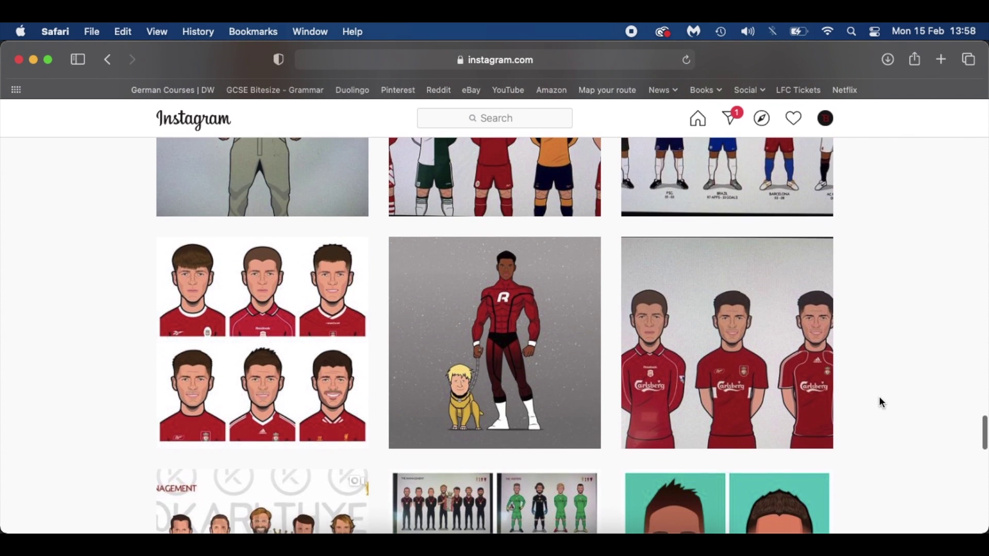
scroll(879, 397, "down", 7)
scroll(879, 402, "down", 1)
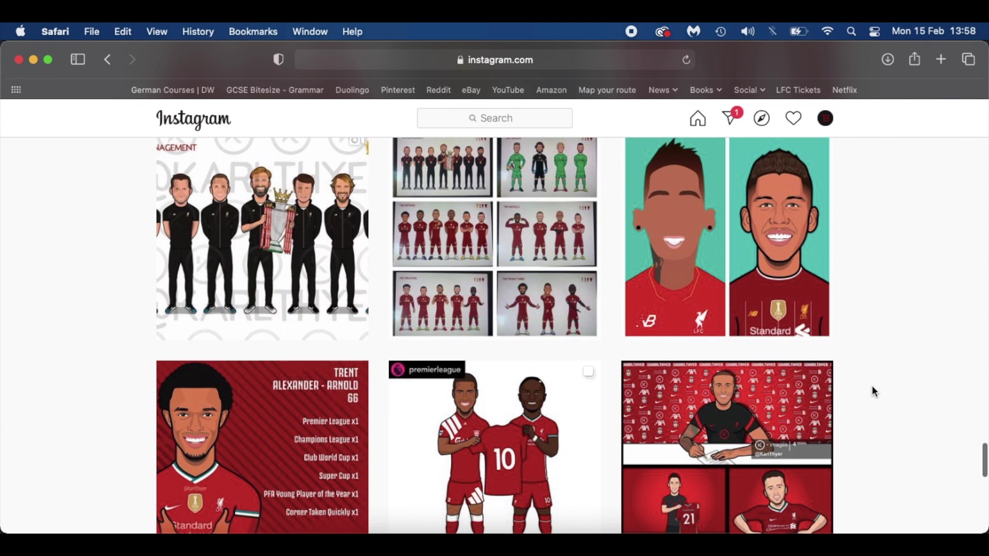
Step: View the post comparing an early and a recent player portrait, close it, and switch back to Photoshop
scroll(873, 384, "up", 2)
left_click(739, 312)
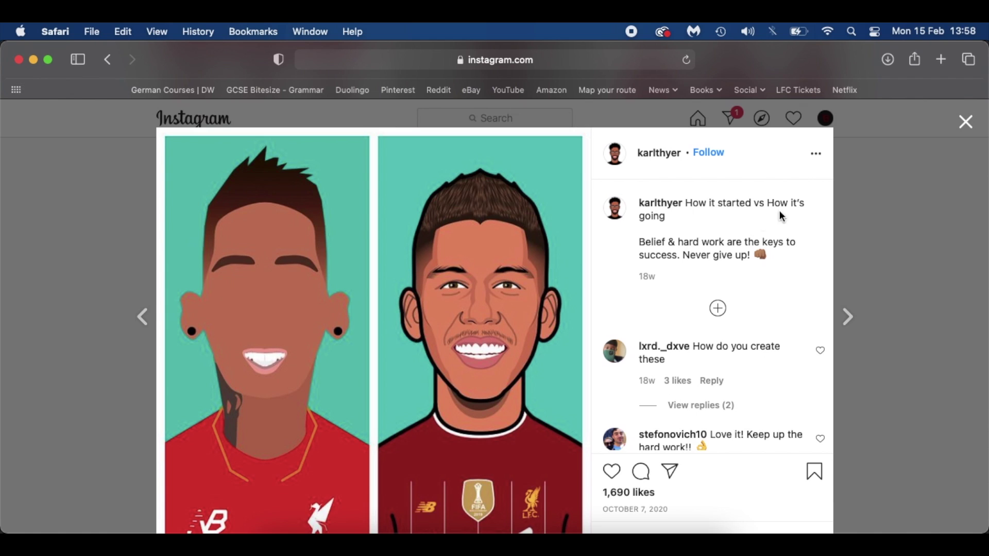
left_click(966, 124)
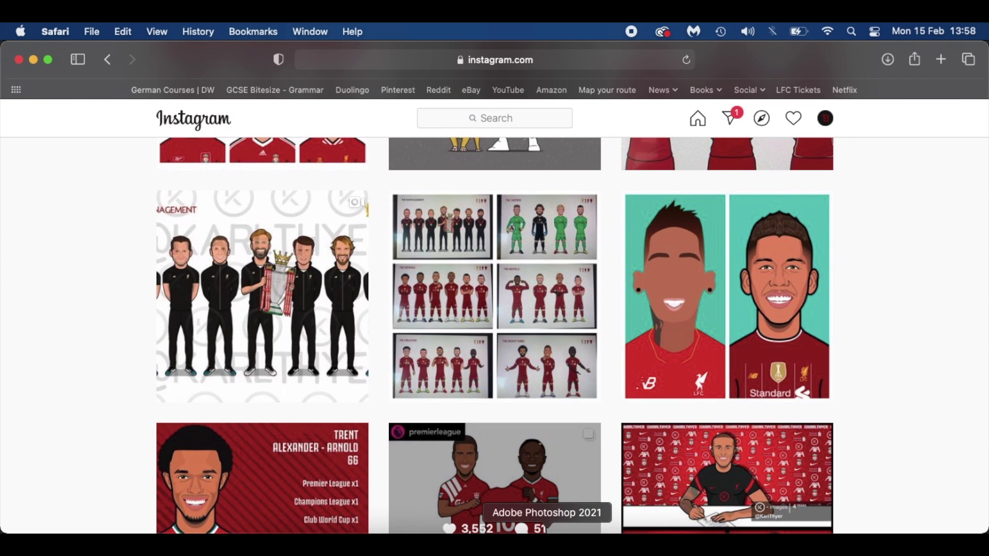
left_click(547, 538)
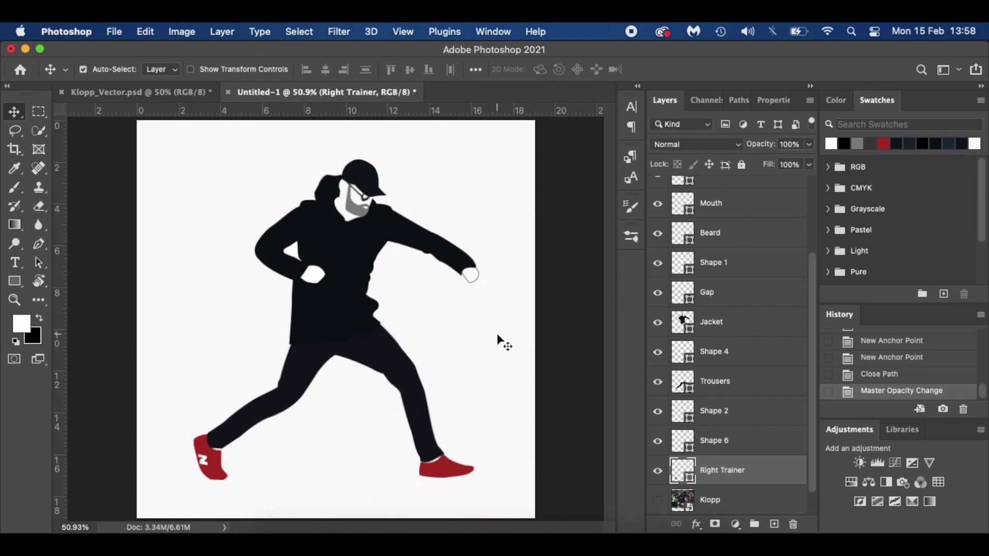